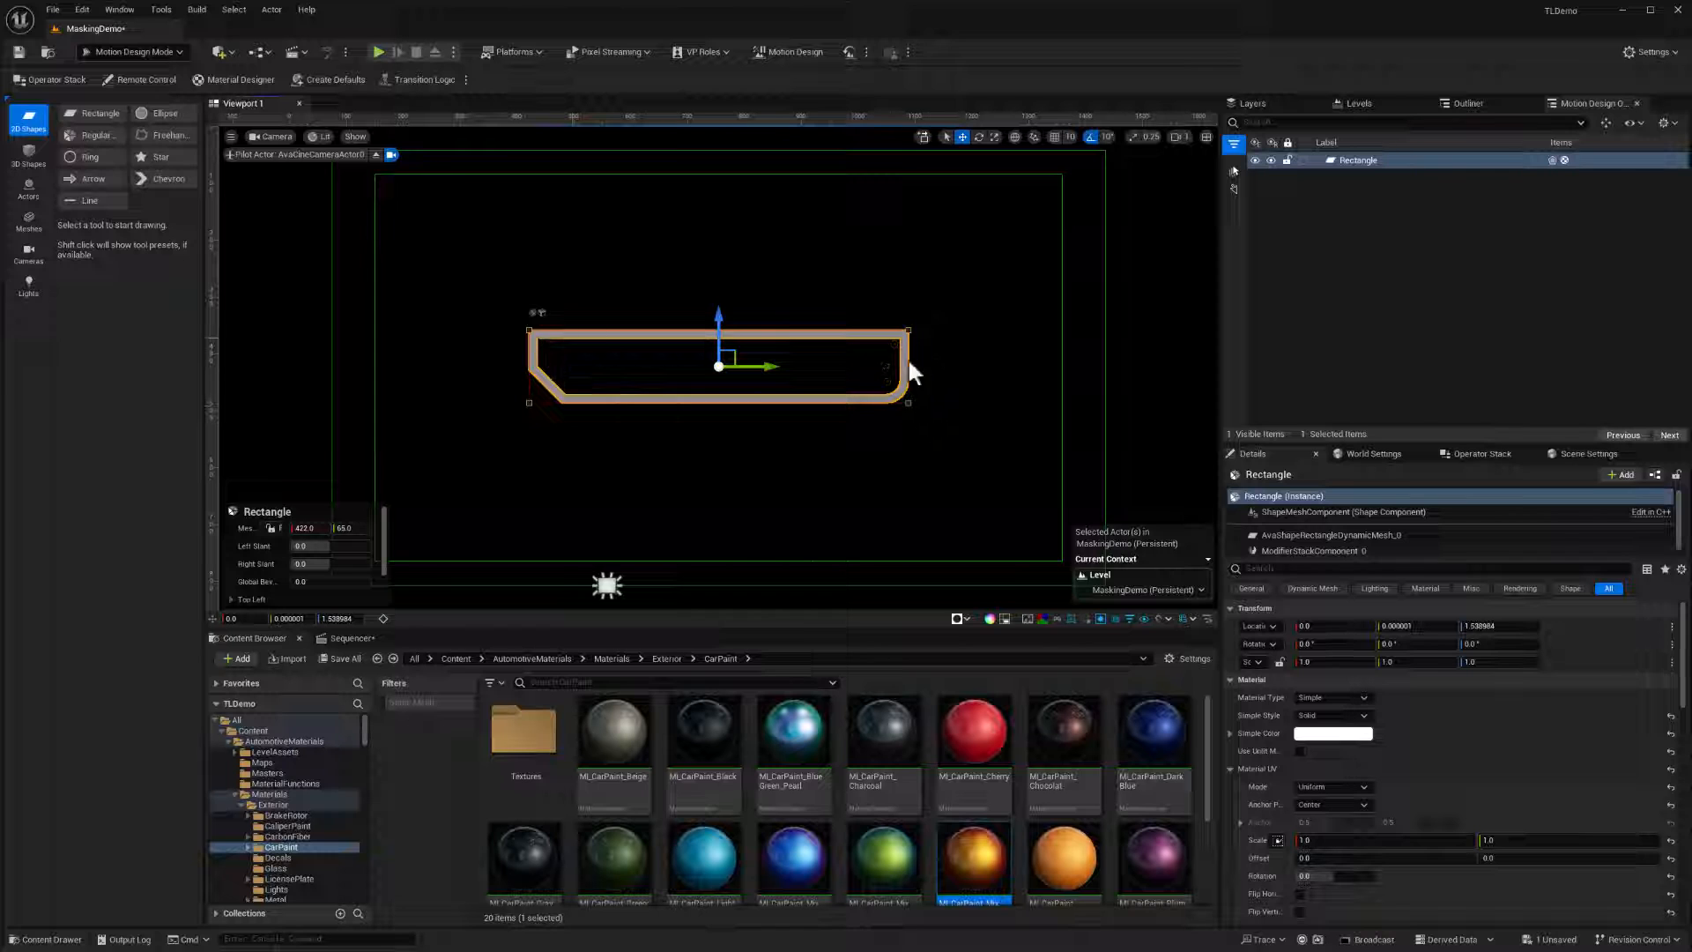
- Add a default 2D rectangle, widen it to 523, and raise it above the outlined shape to about Z 117
double_click(92, 111)
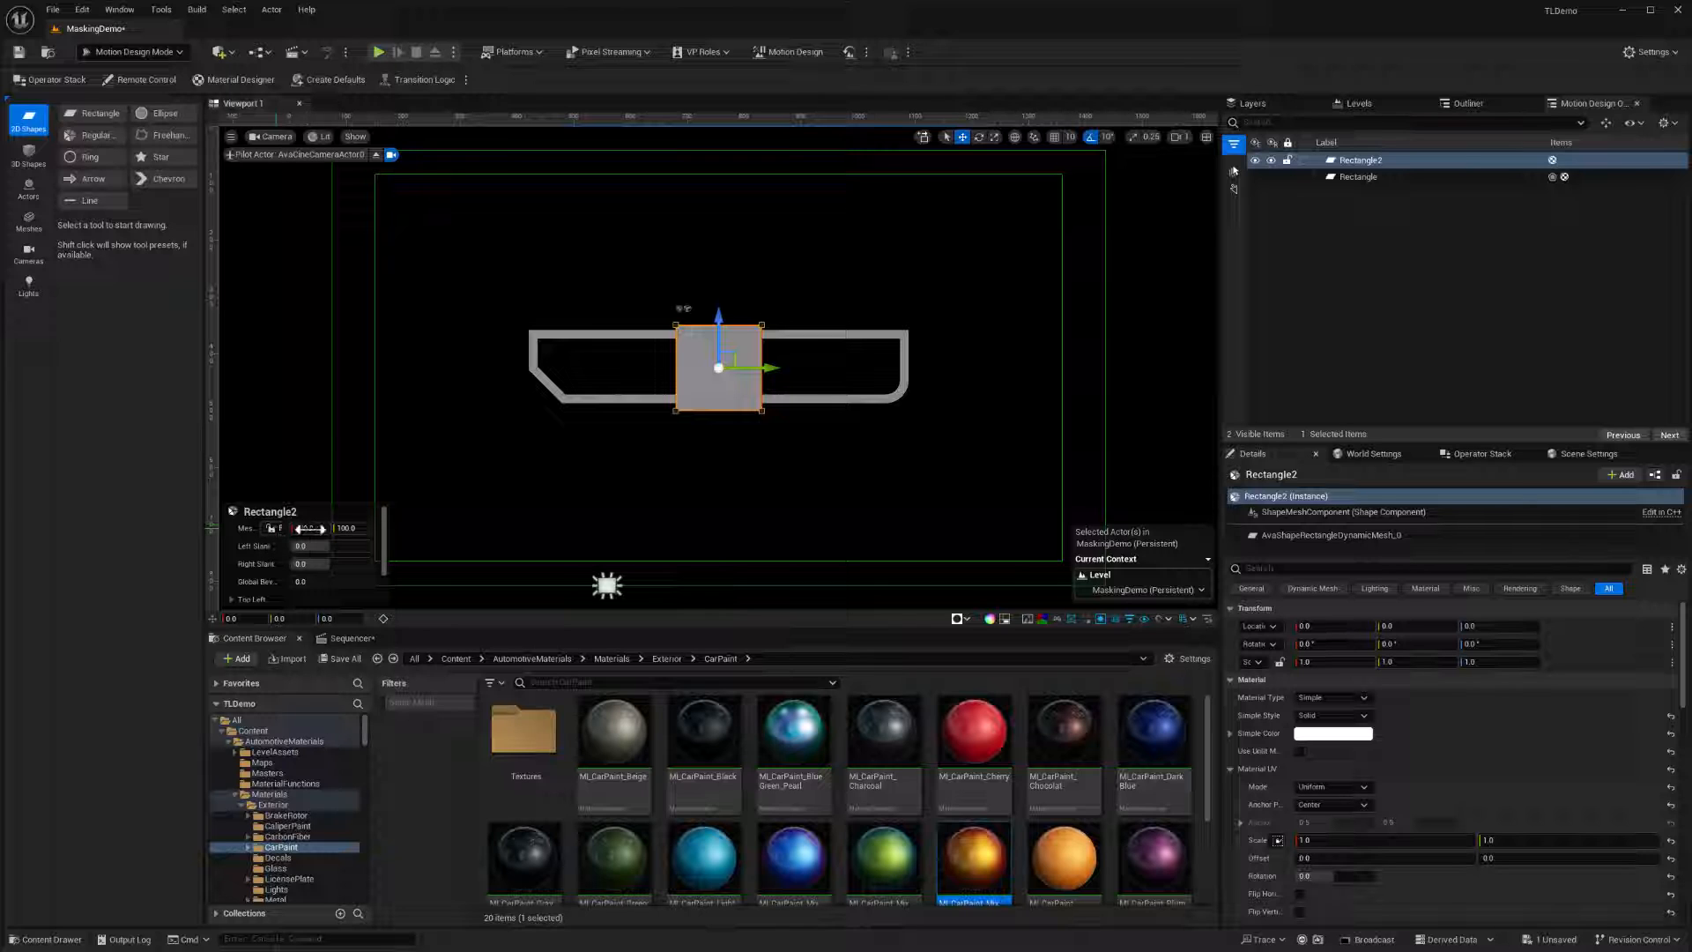
drag(304, 528, 379, 528)
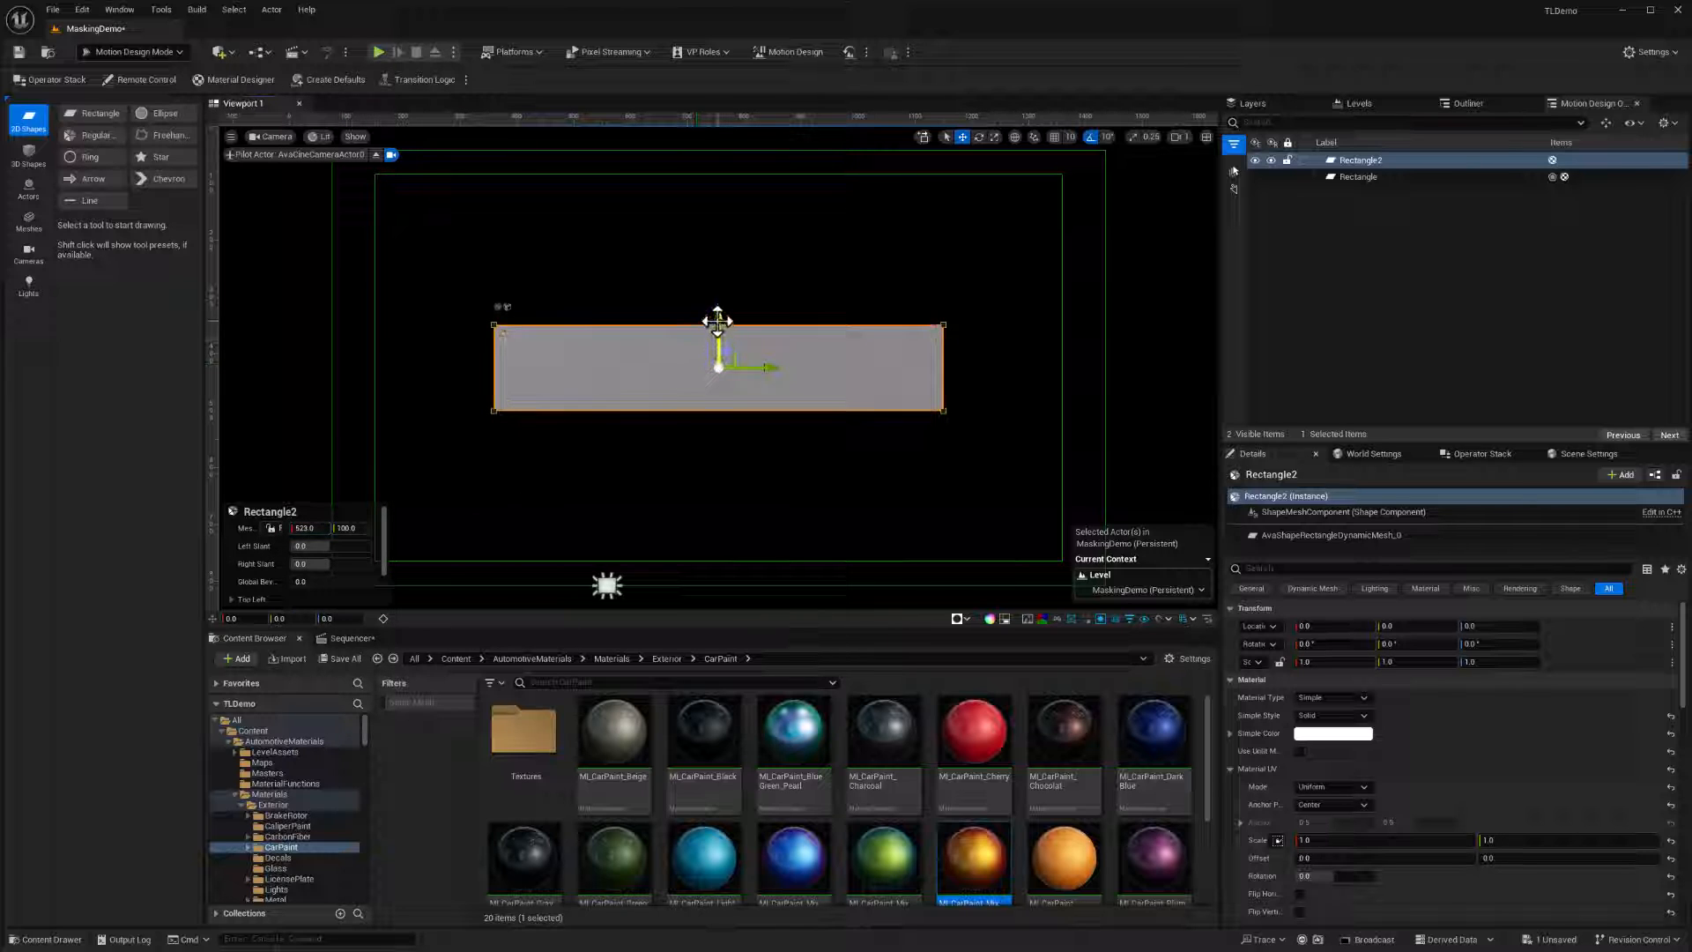
drag(718, 323, 719, 222)
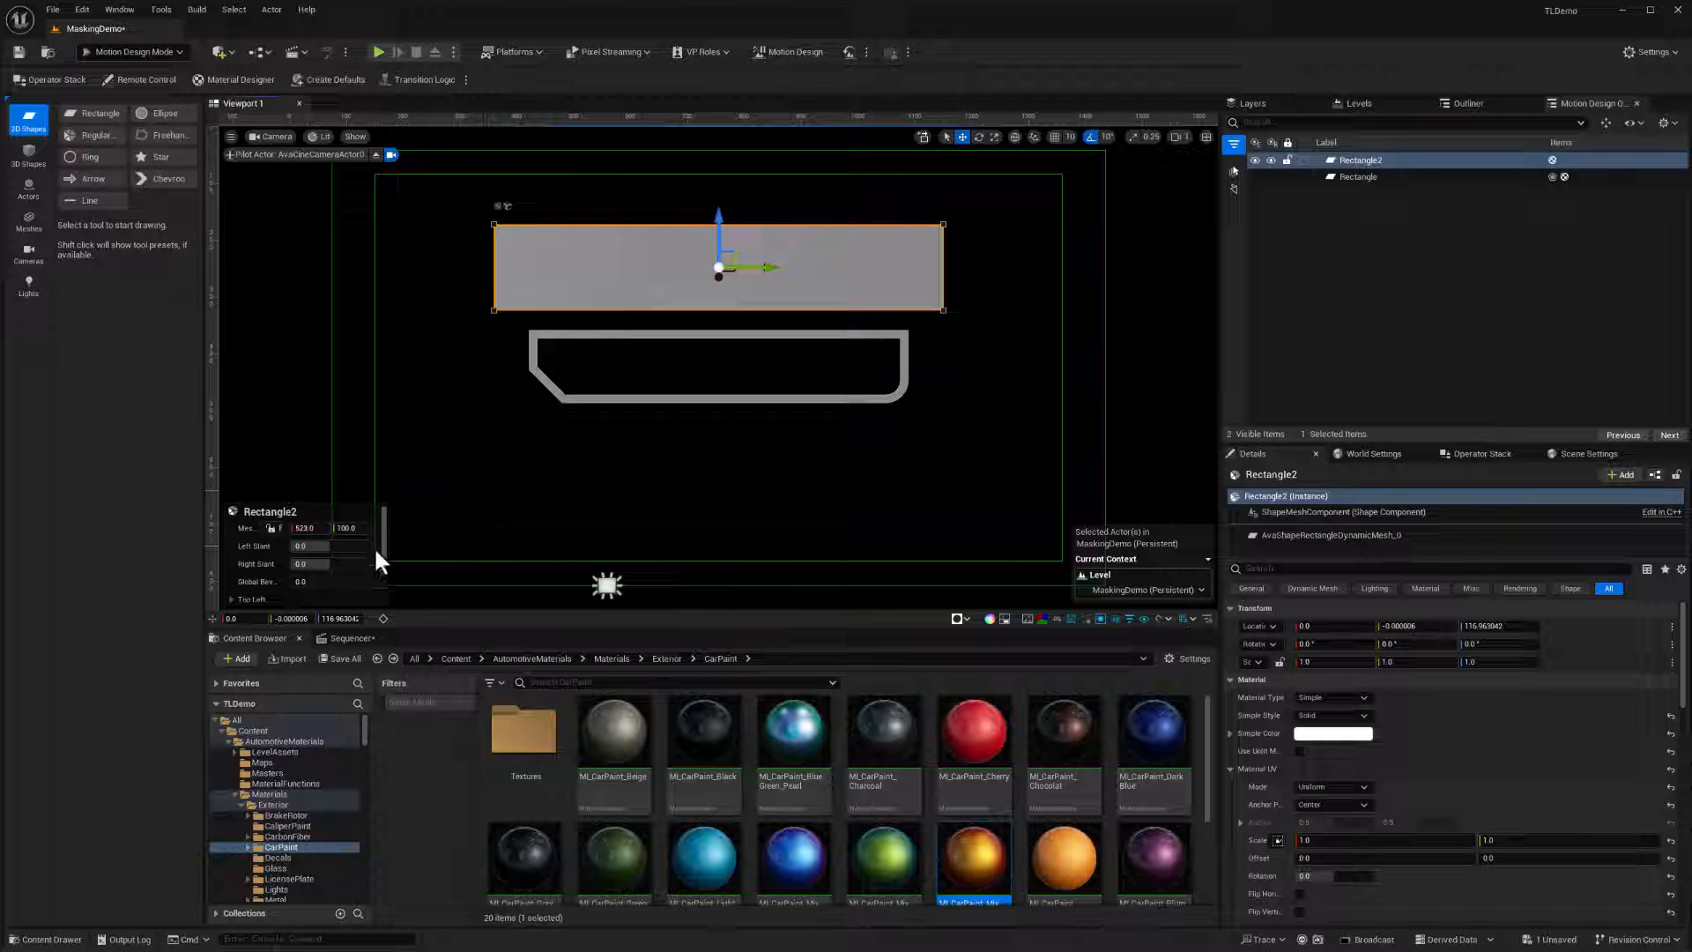
- Give the new rectangle a right slant of 45 and a width of 621, and shift it to about Y 46, Z 126
drag(317, 564, 370, 564)
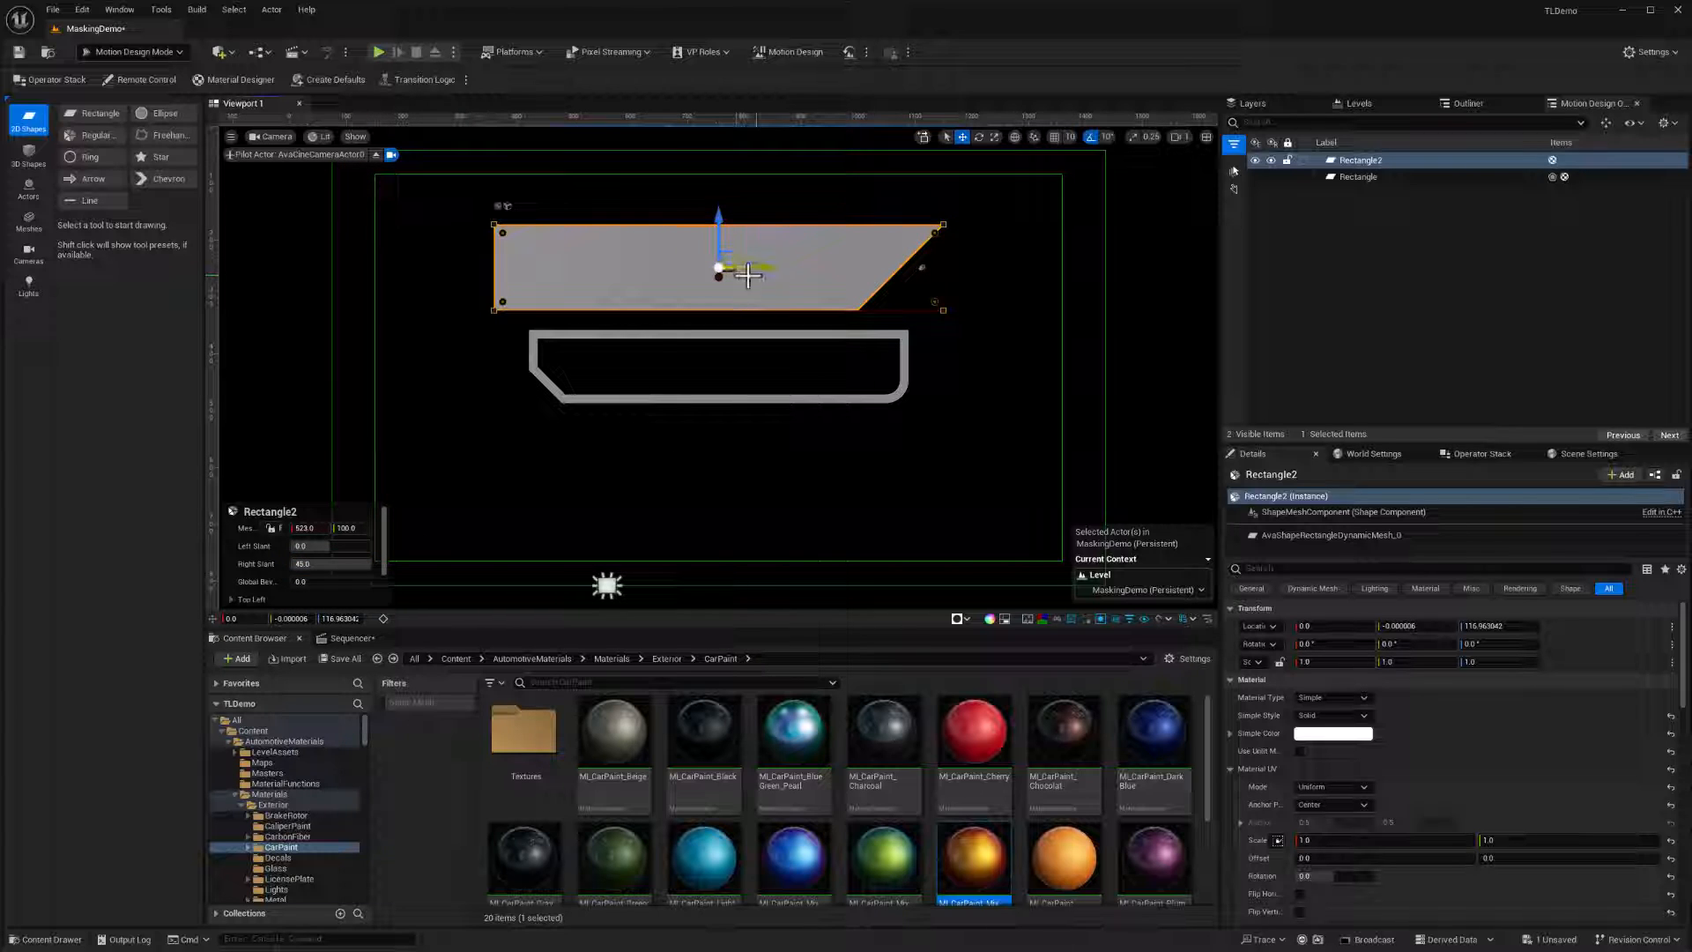
drag(304, 528, 370, 528)
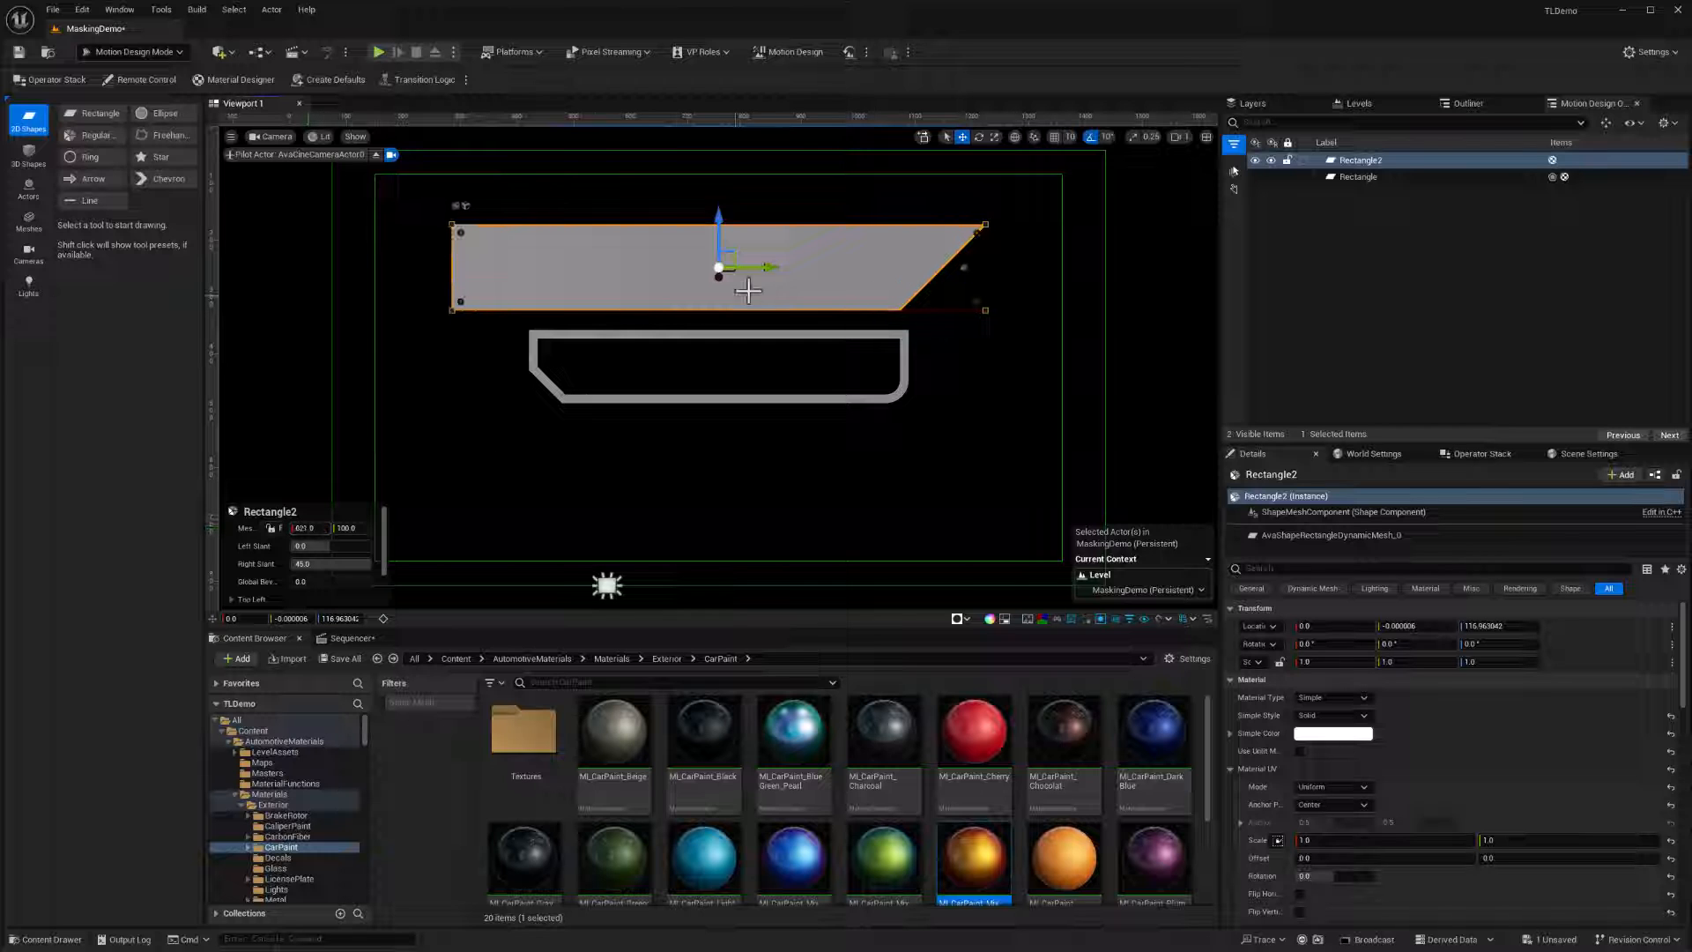
drag(773, 267, 812, 269)
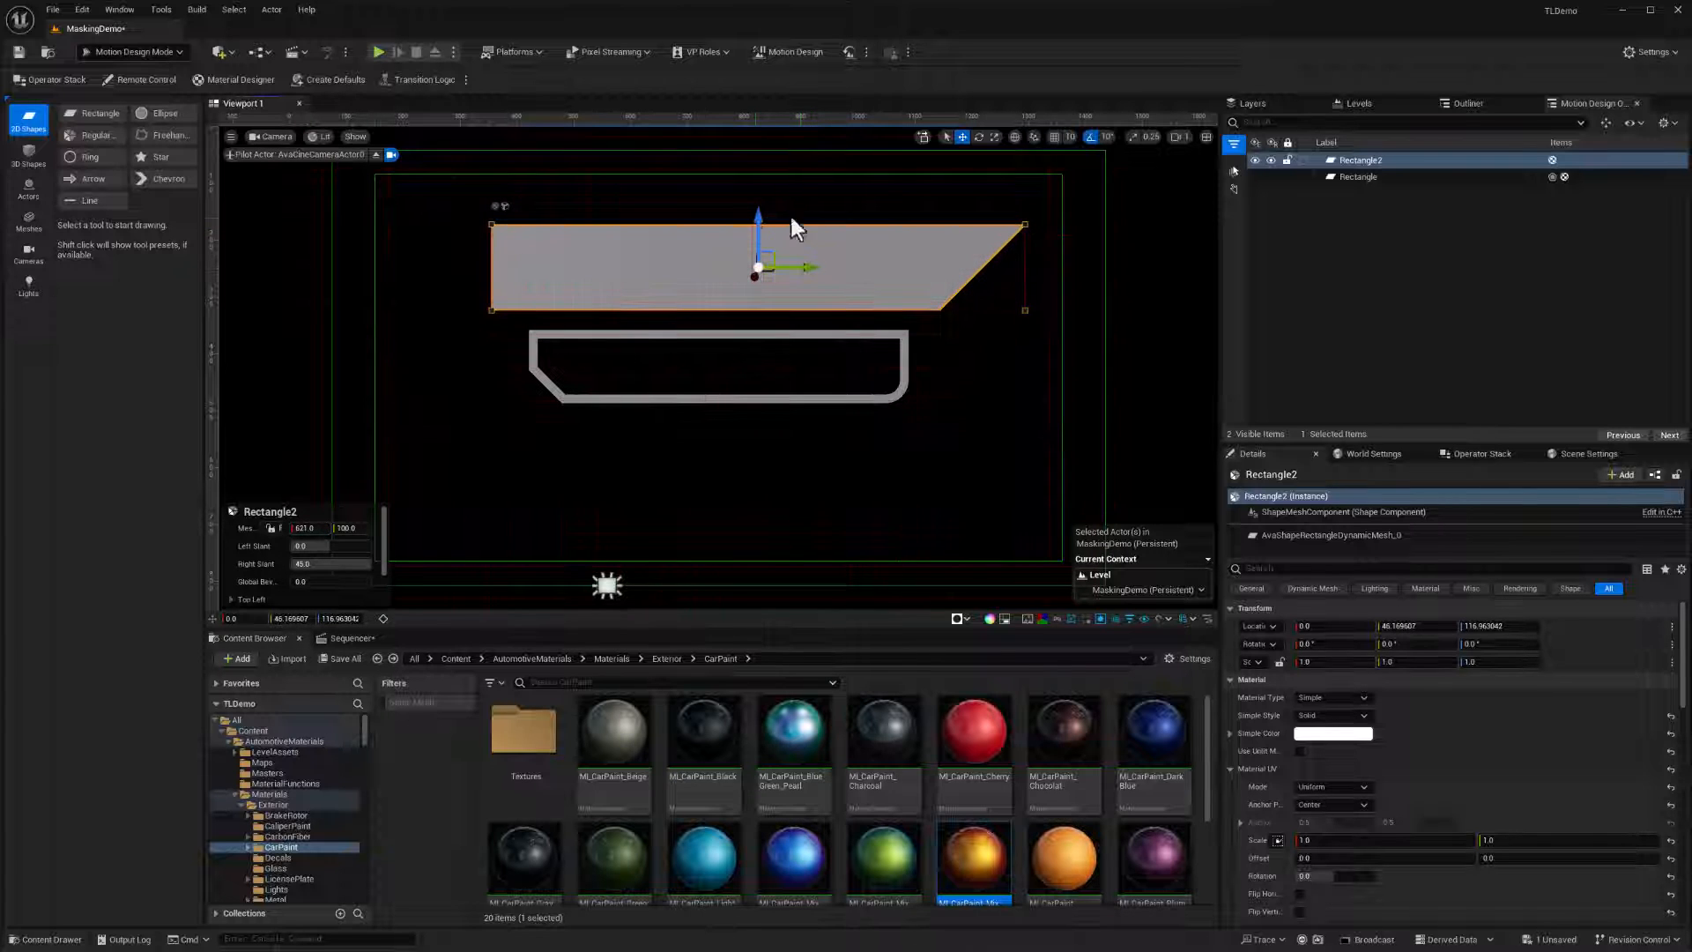
mouse_move(756, 215)
mouse_down()
mouse_move(757, 322)
mouse_move(757, 209)
mouse_up()
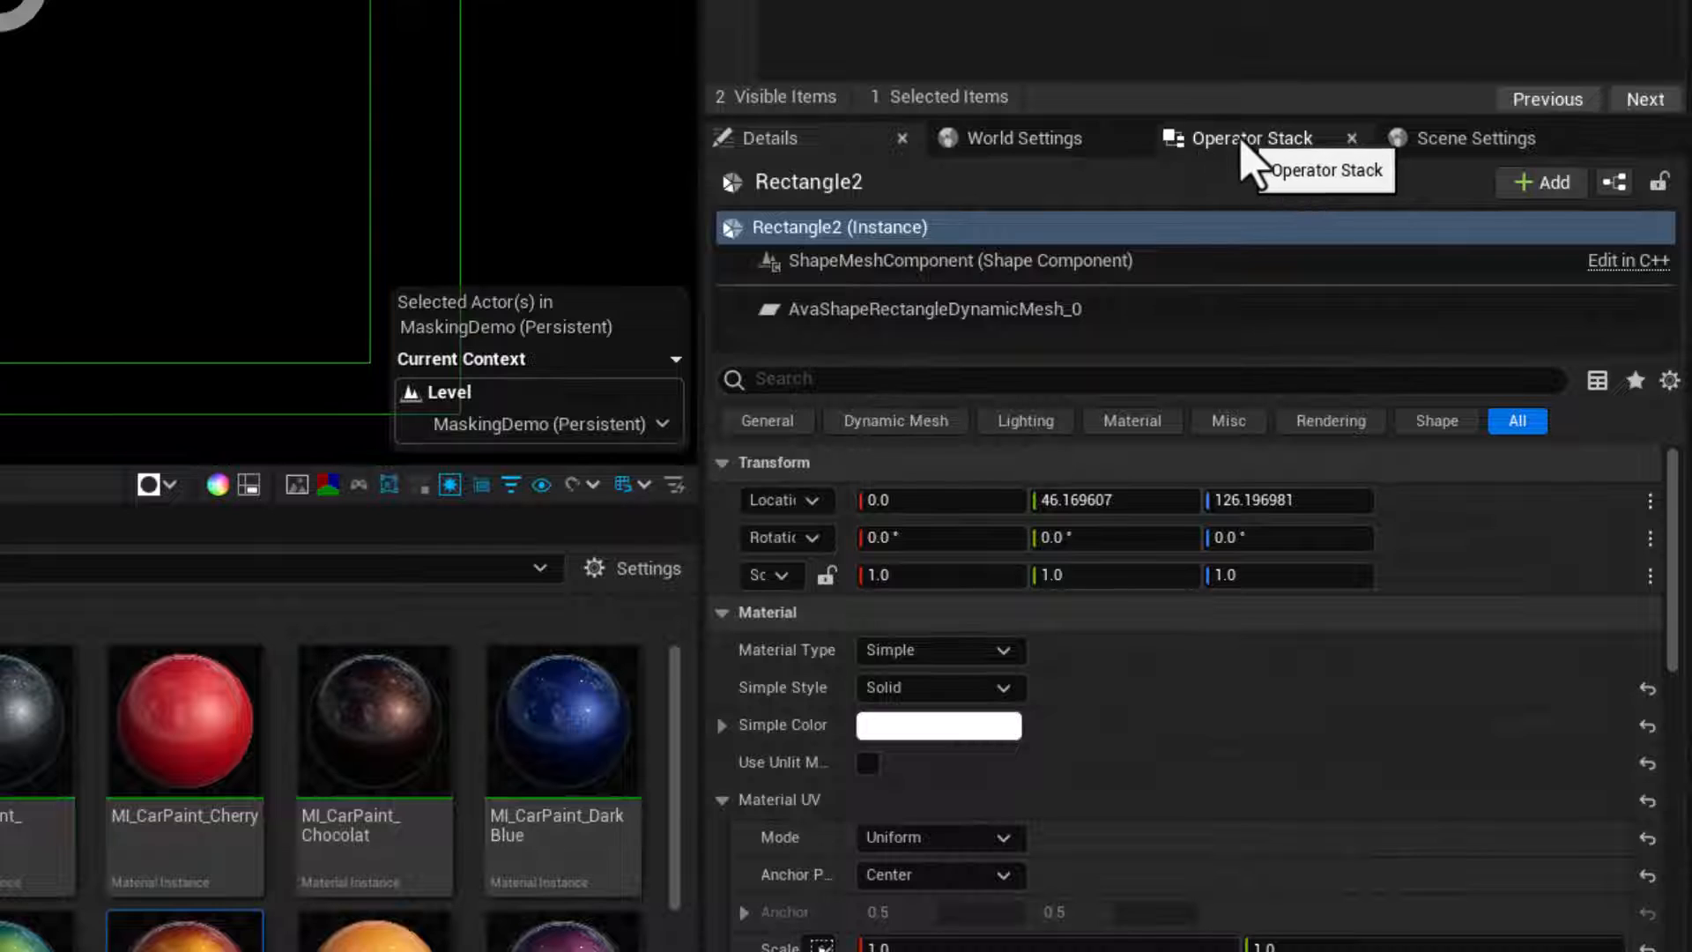
- Add a Mask (Set) modifier to the slanted rectangle
click(1209, 146)
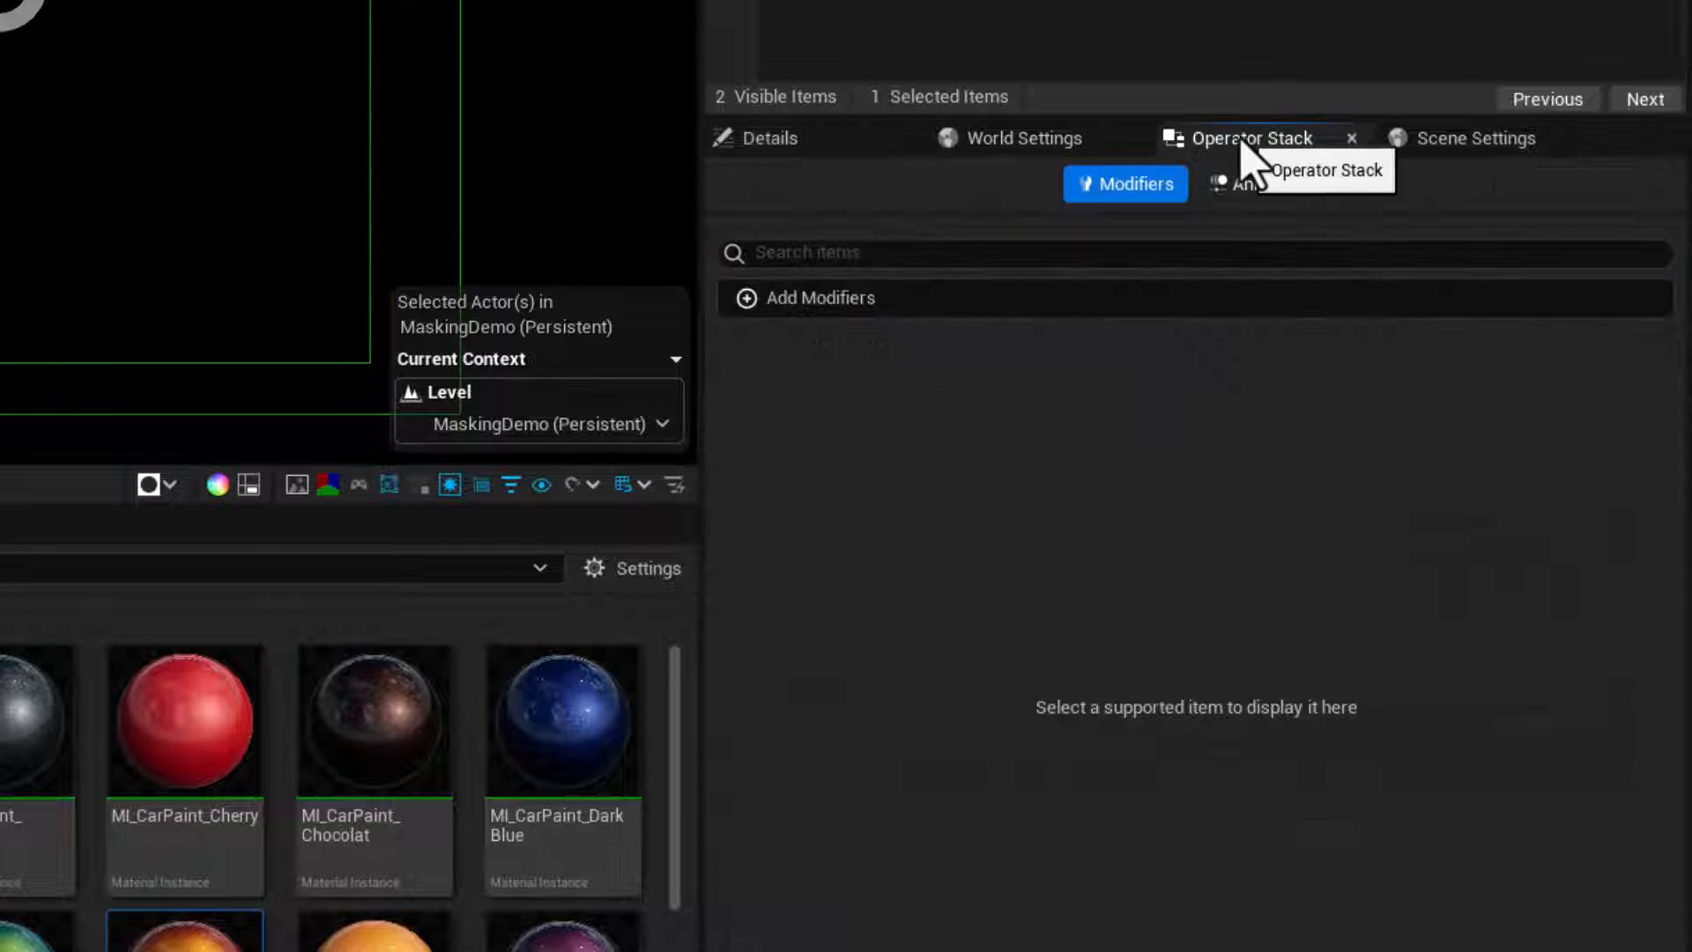
click(855, 308)
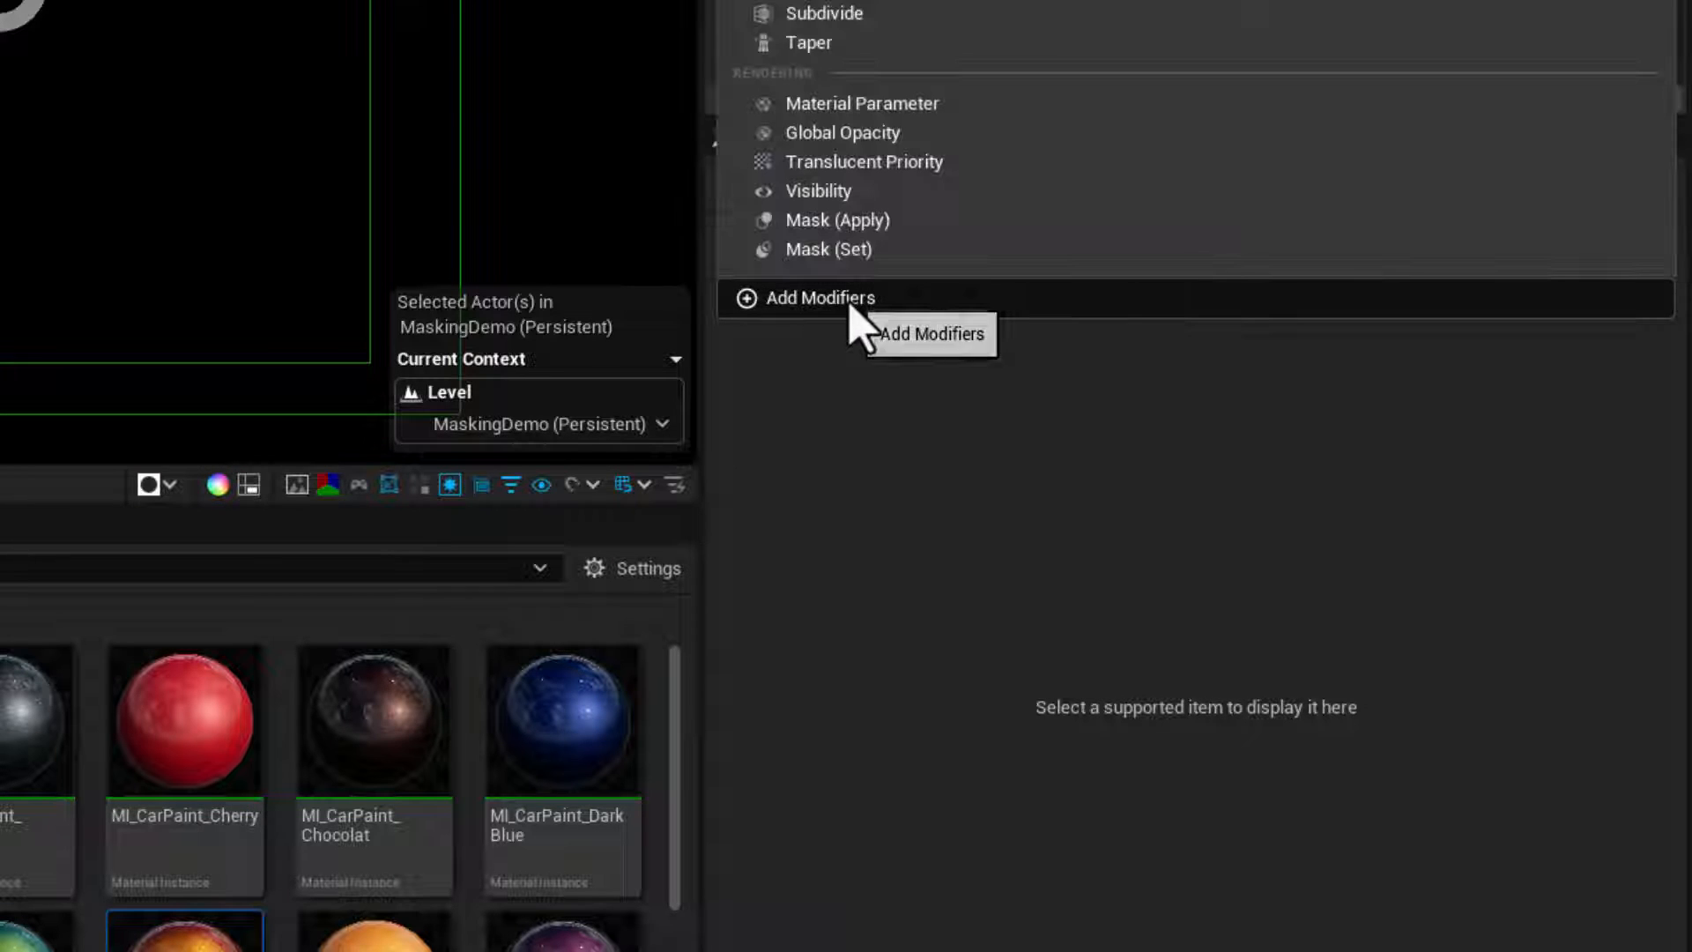
click(811, 252)
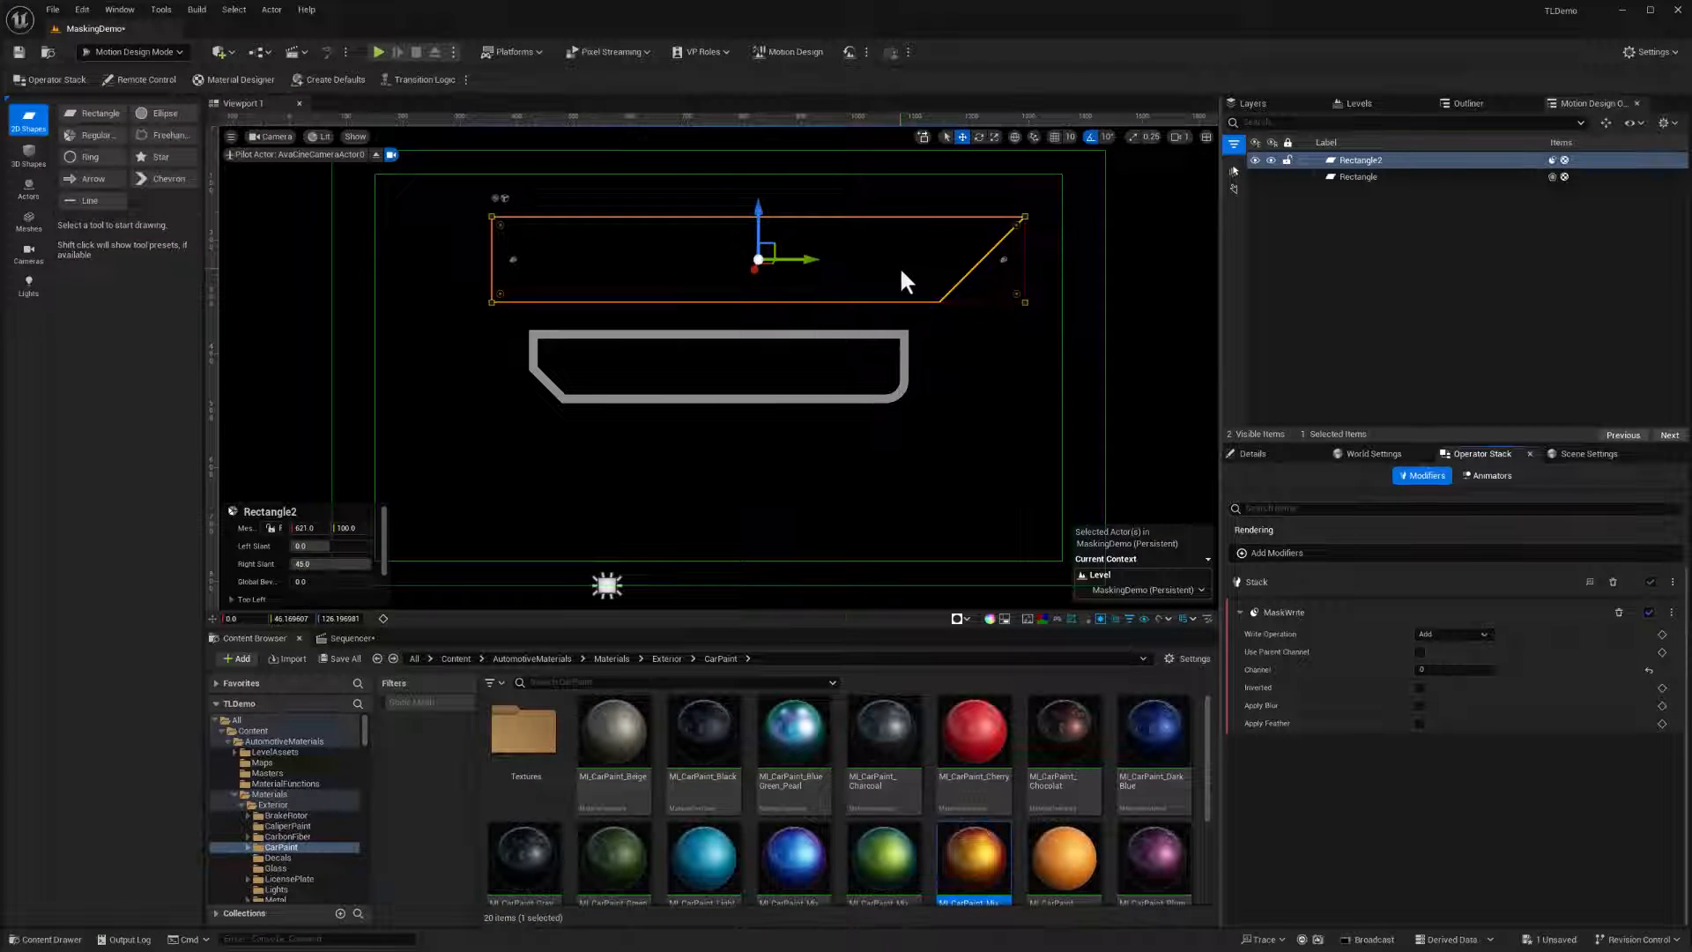
- Add a Mask (Apply) modifier to the outlined rectangle
click(862, 334)
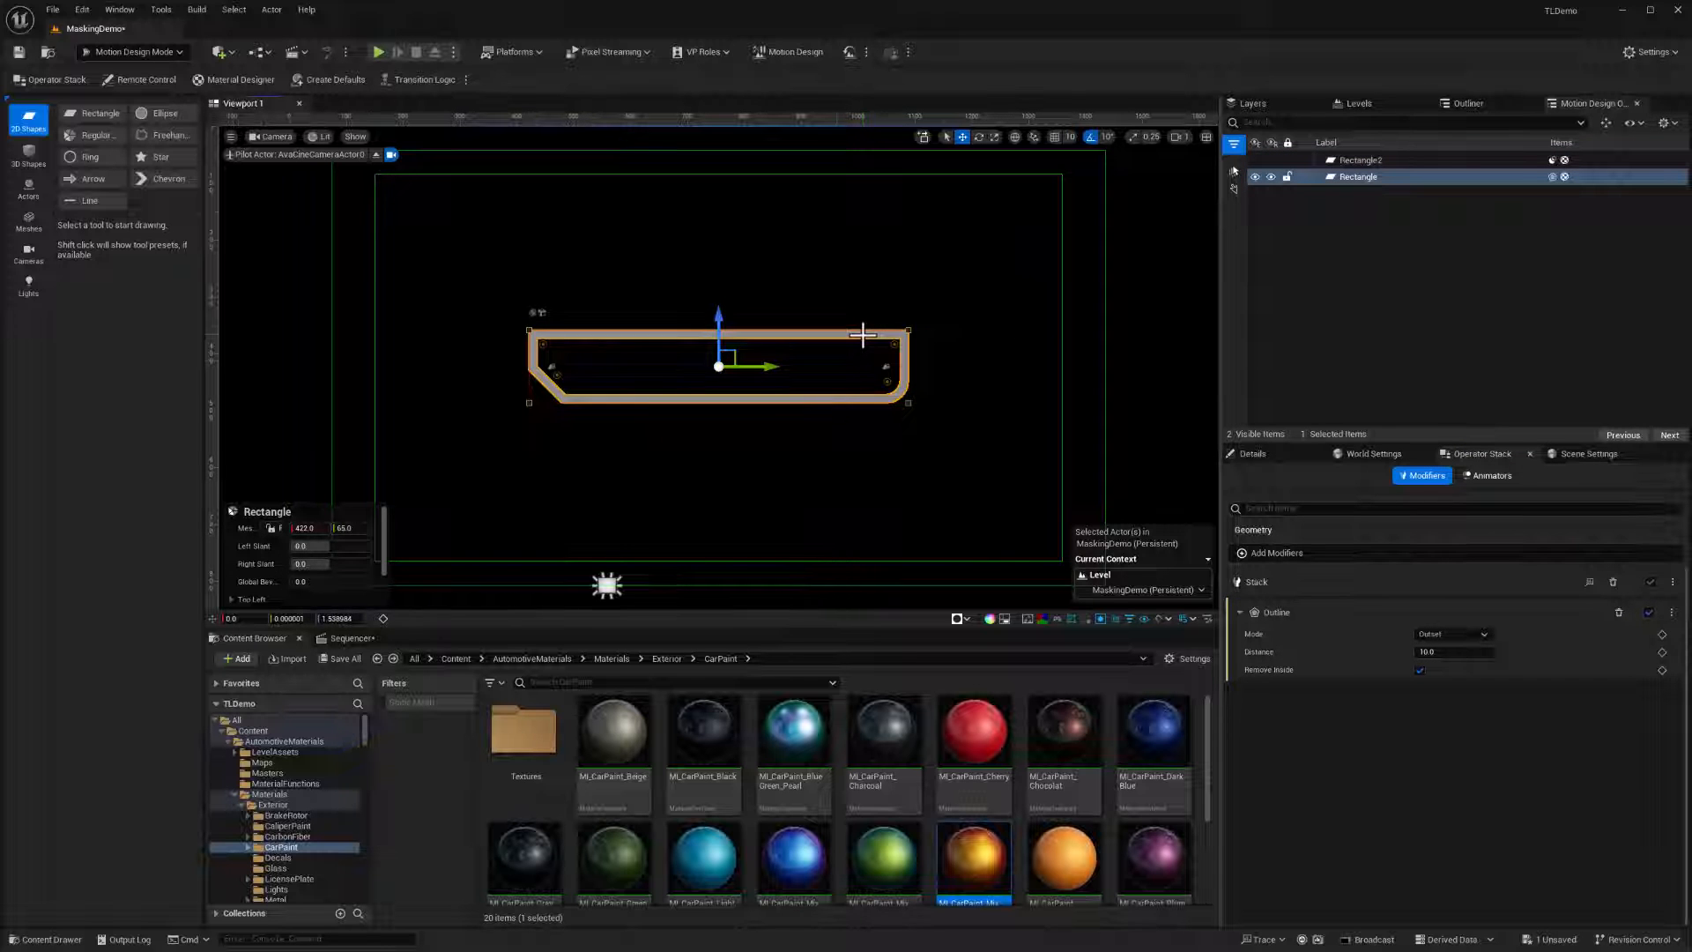
click(1269, 553)
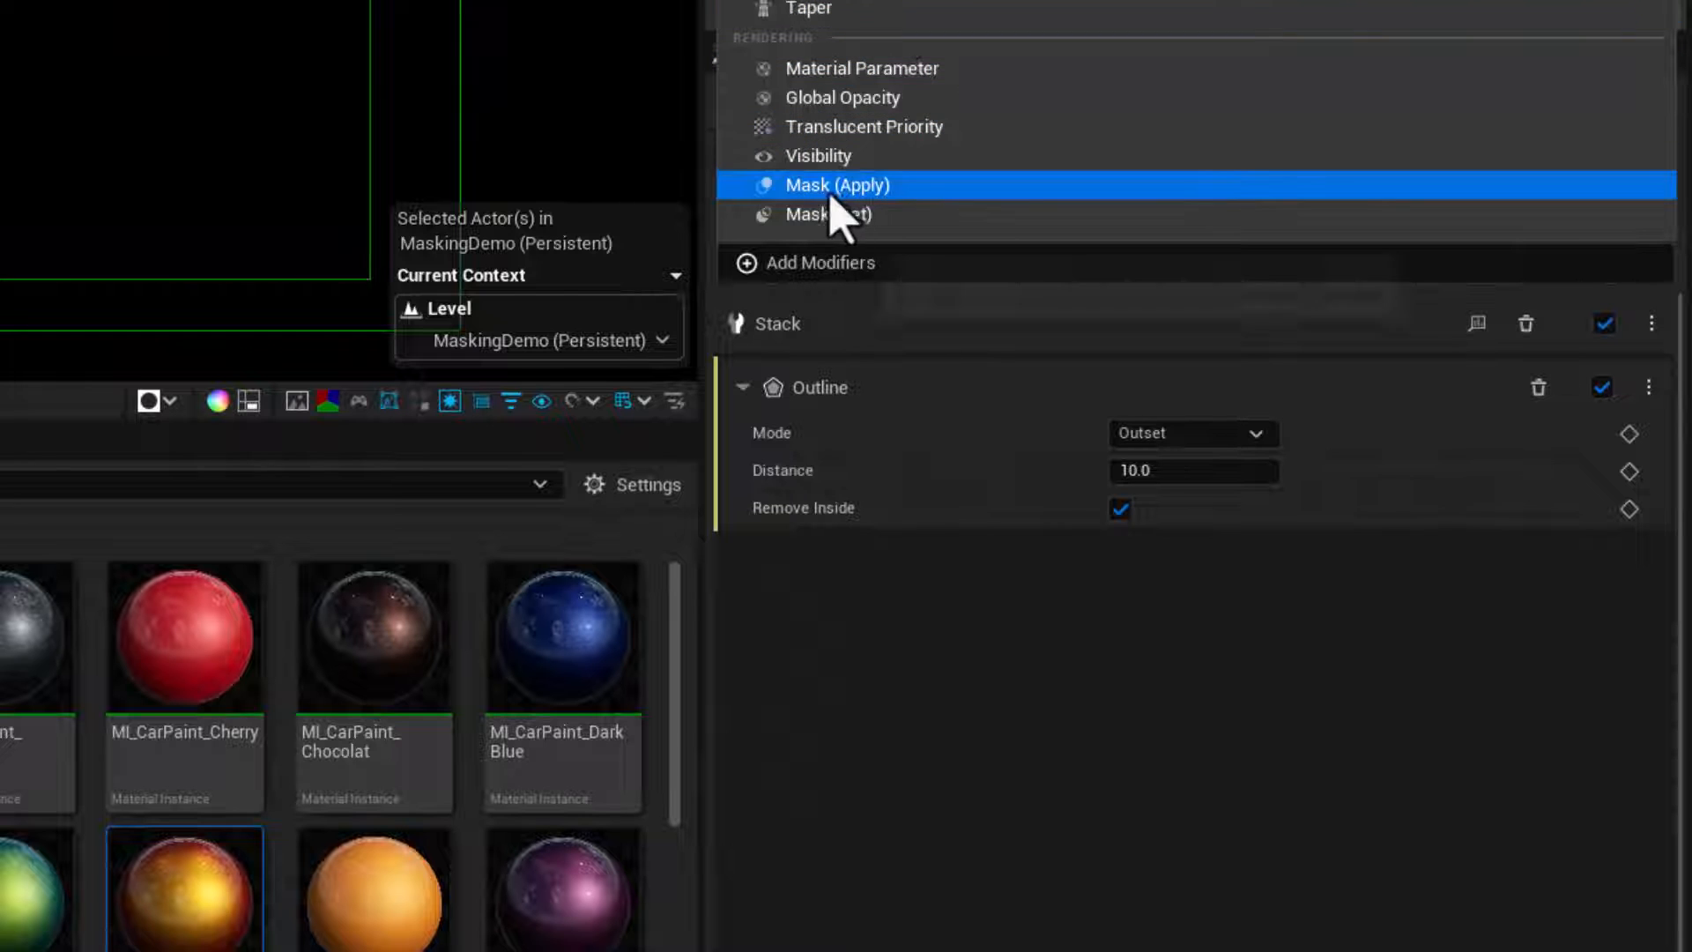
click(845, 195)
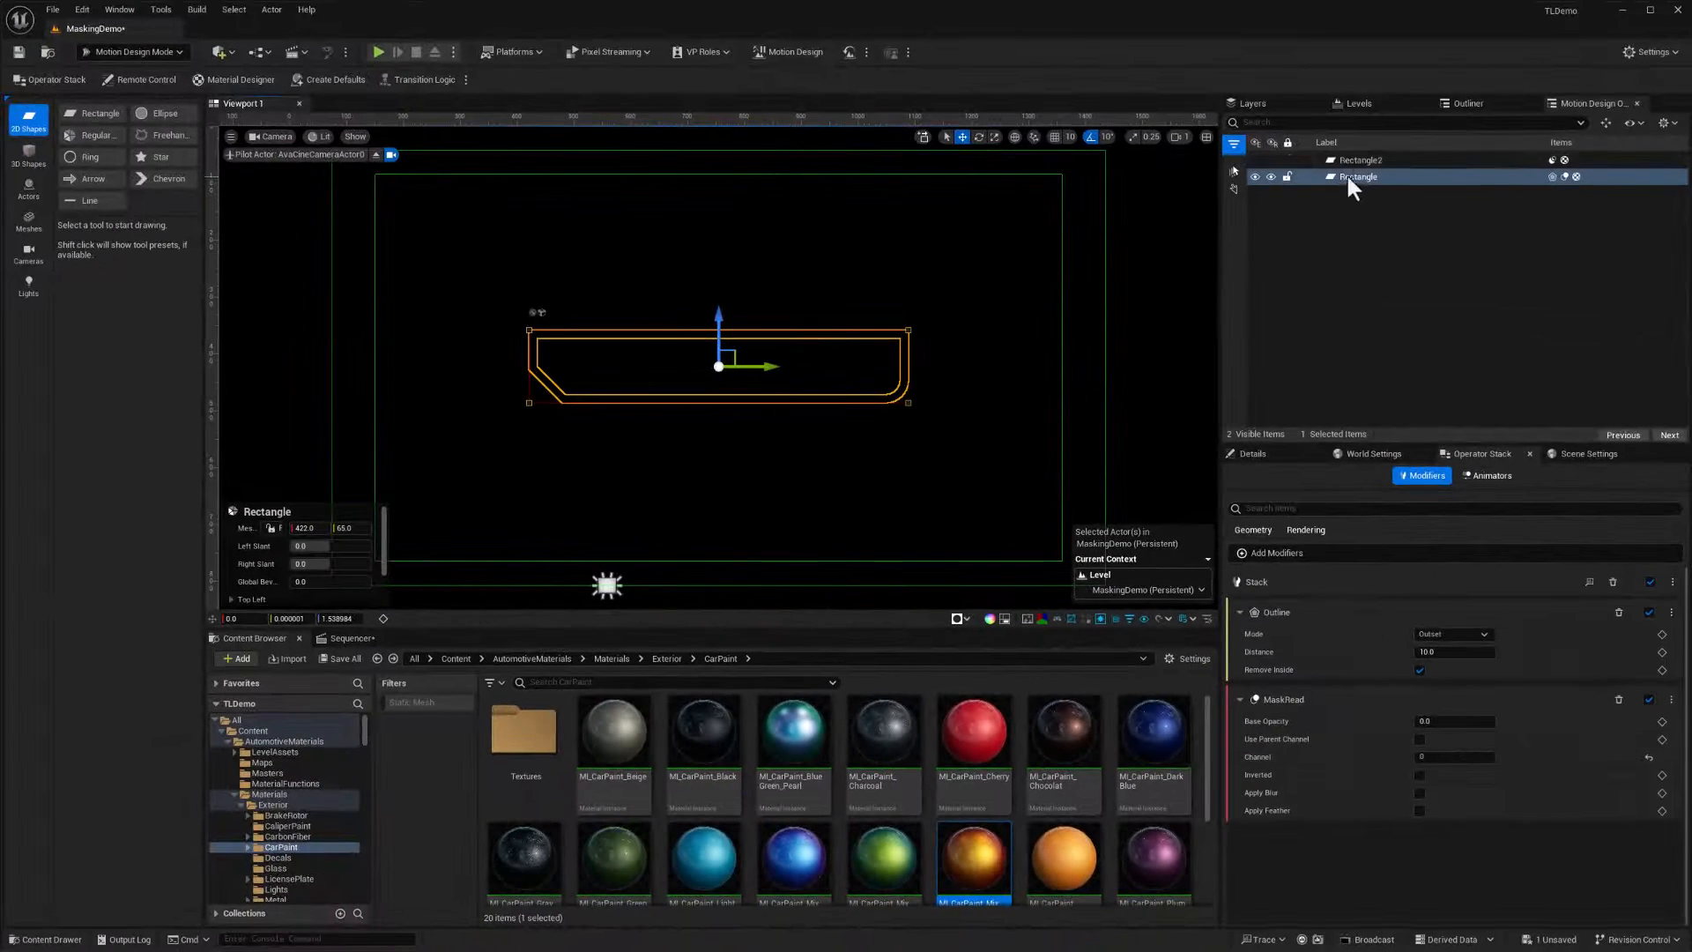
- Lower the slanted mask rectangle to the outline's height and slide it left until it clears the outline
click(1352, 161)
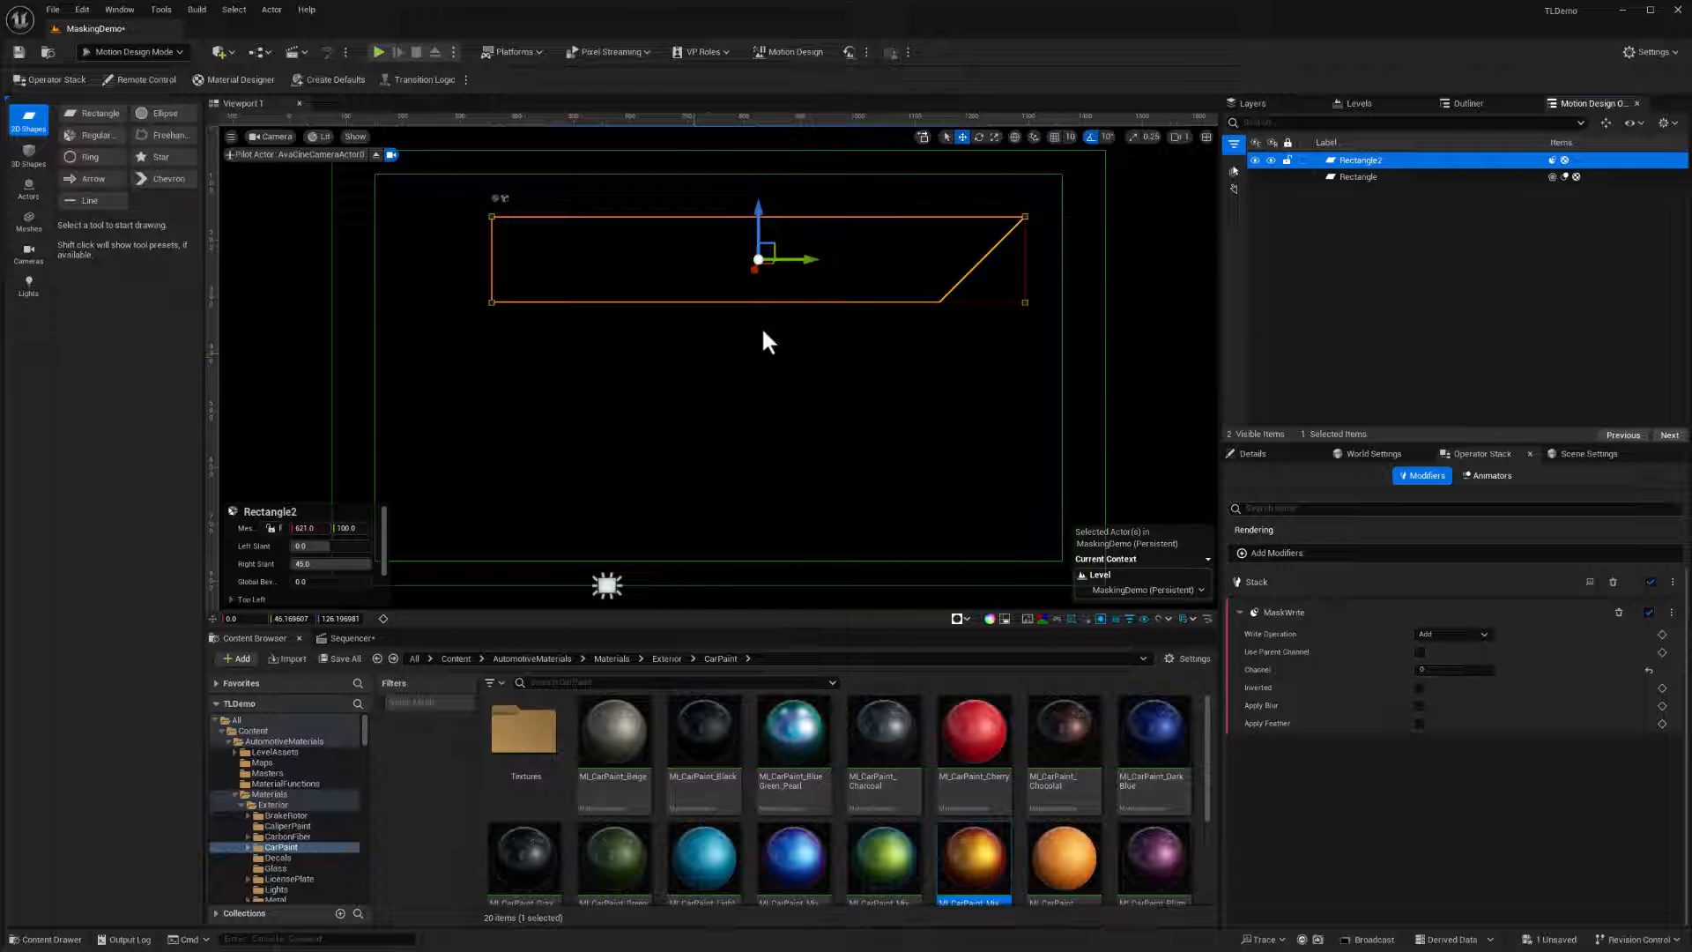
drag(757, 209, 746, 315)
click(349, 638)
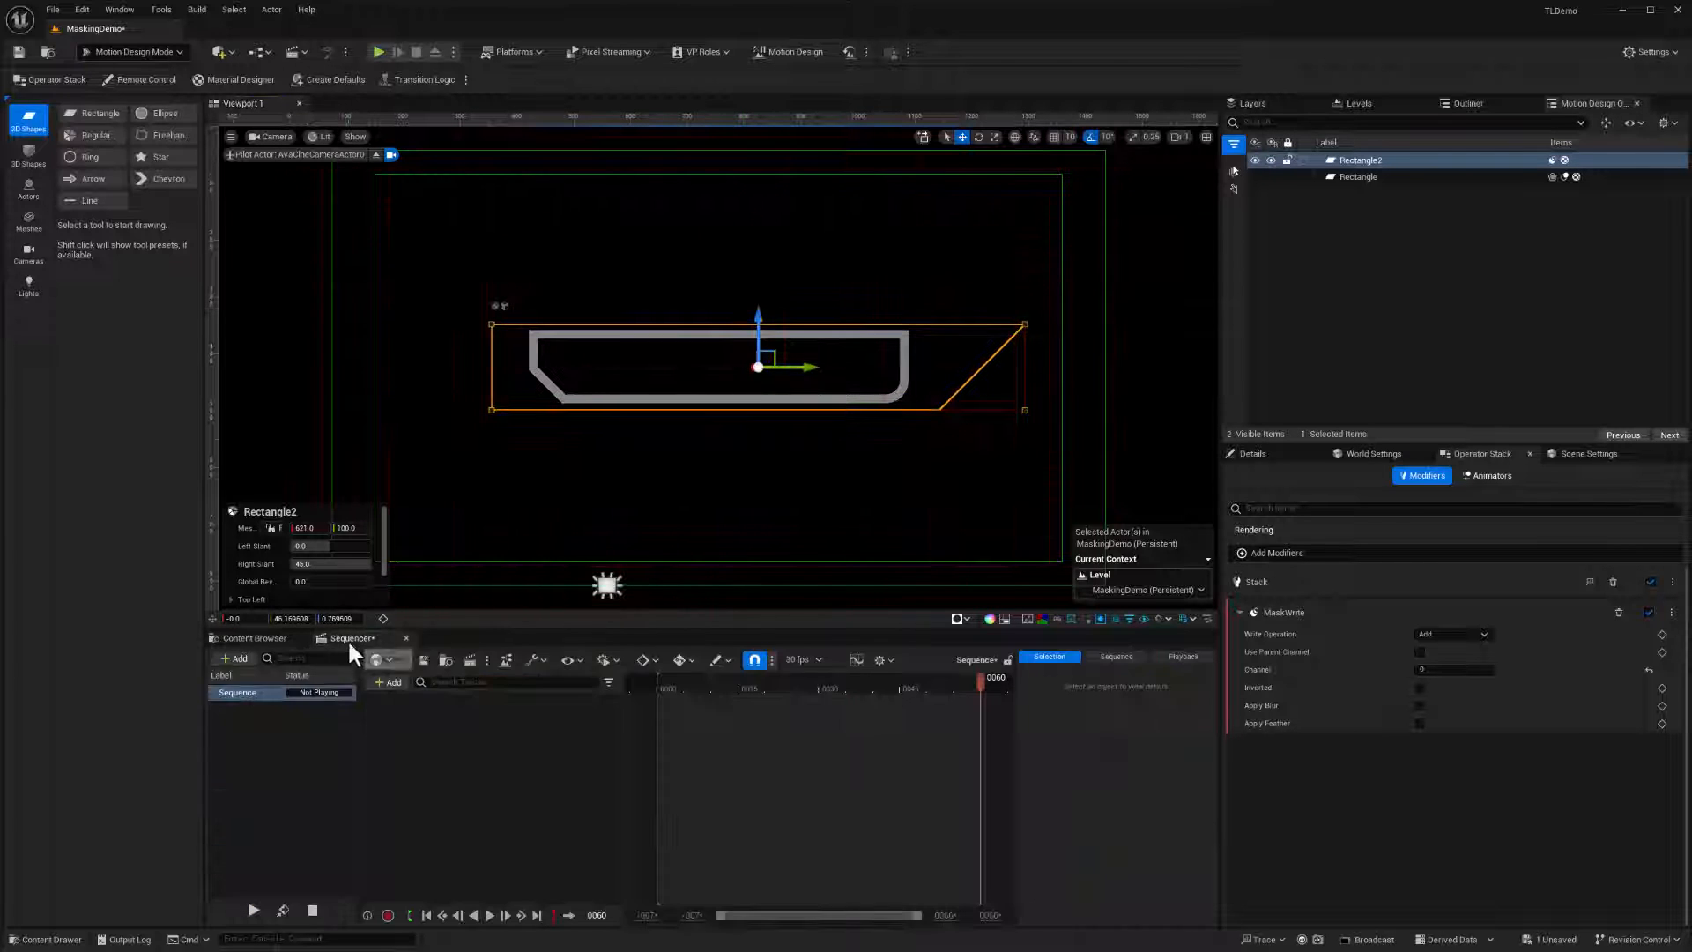
drag(810, 375, 302, 375)
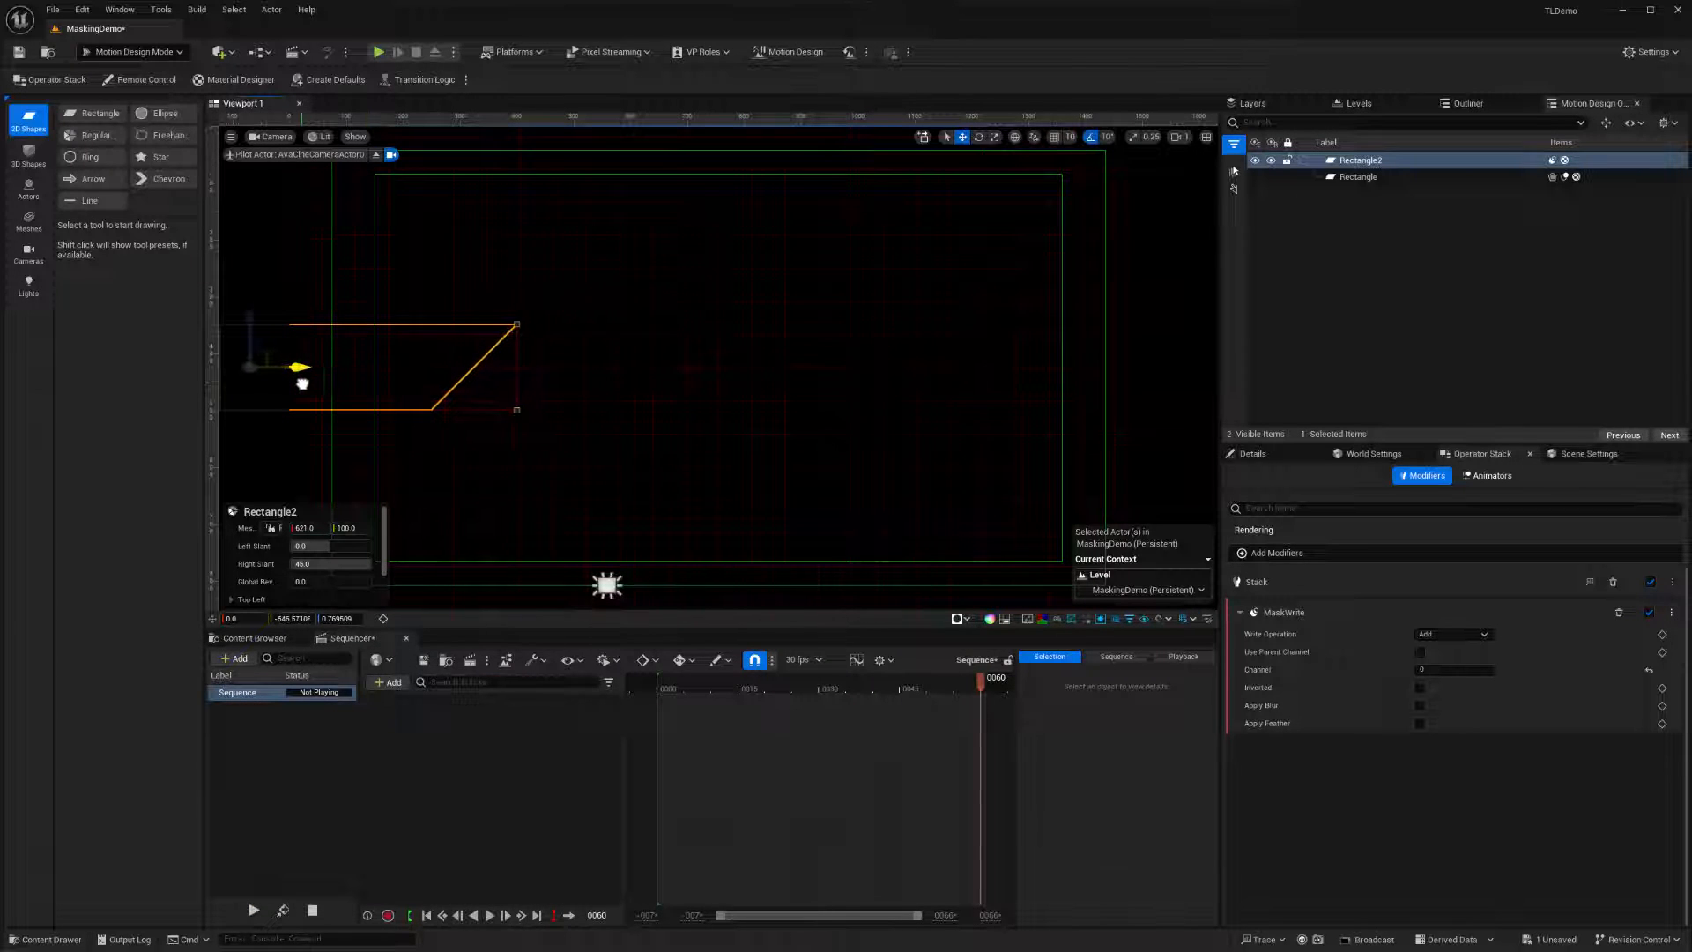
- Add Rectangle2 to the sequence and give it a Transform track
click(387, 683)
mouse_move(497, 716)
click(573, 746)
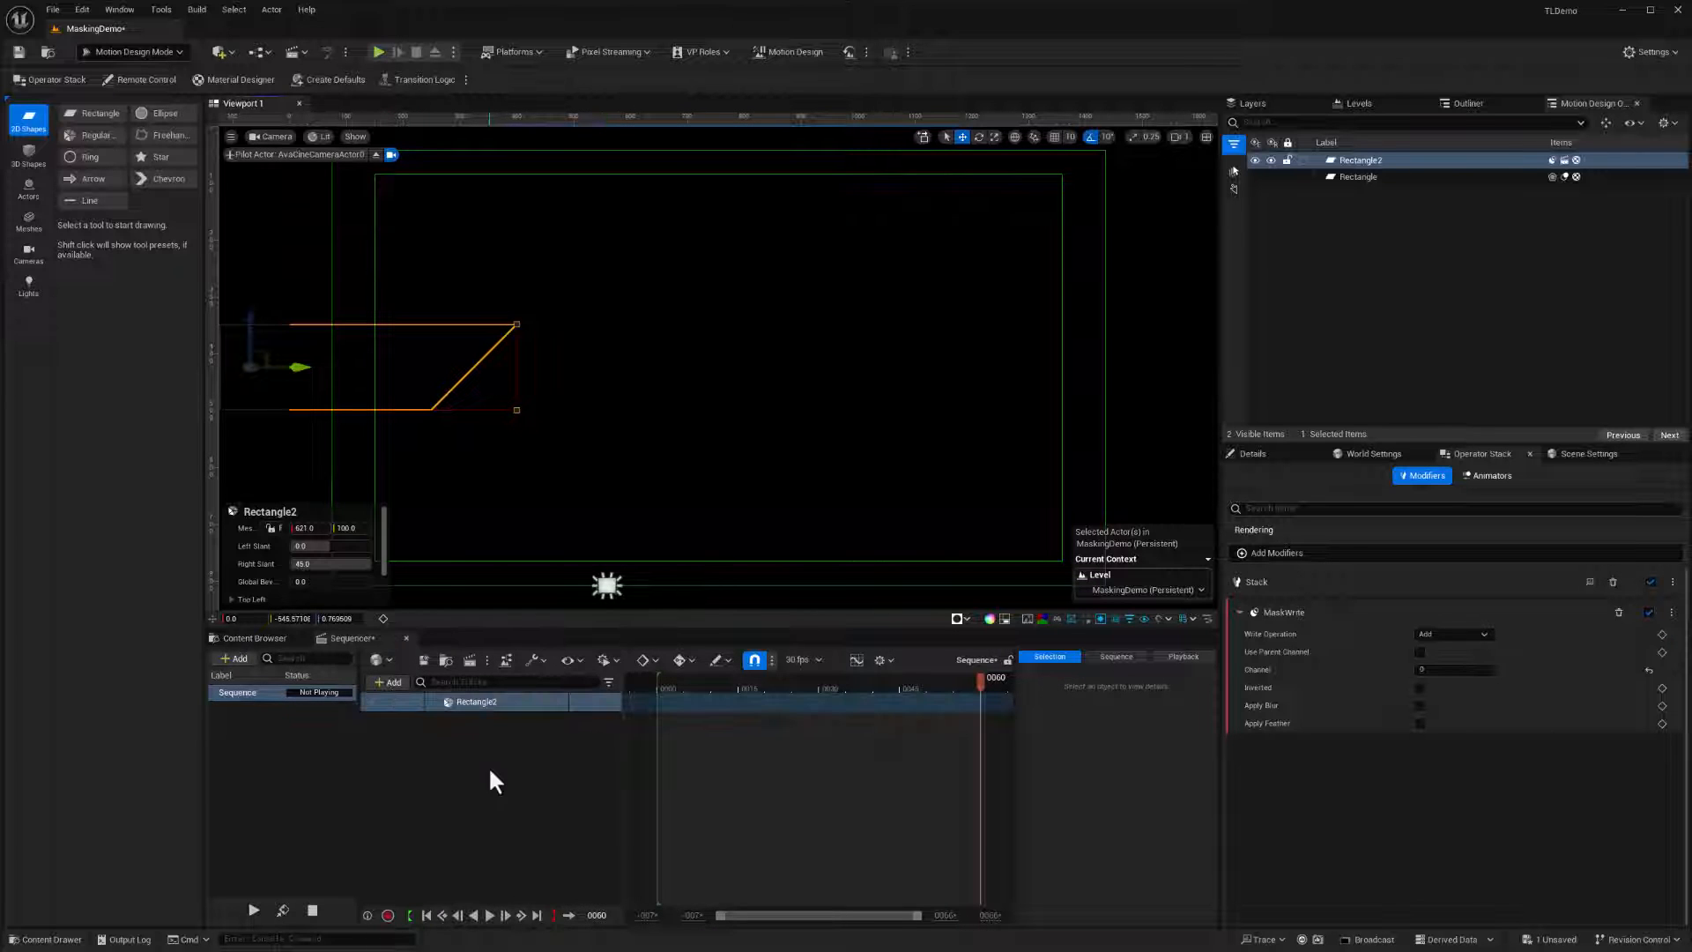
click(556, 702)
click(599, 799)
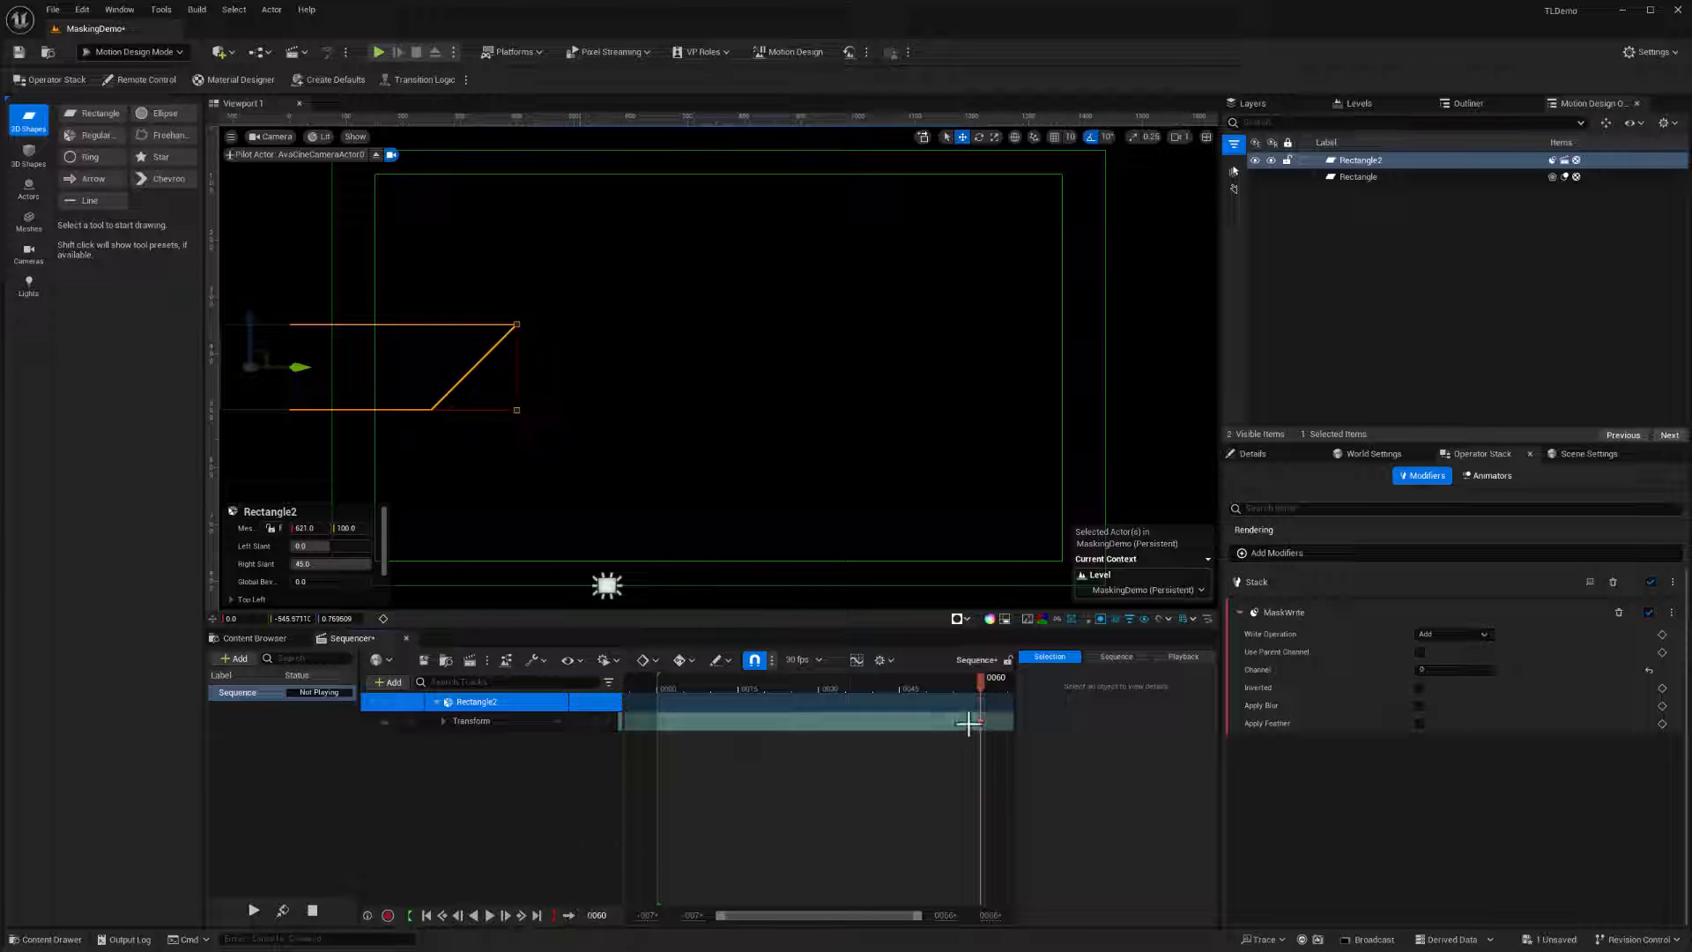
- Key the mask's transform covering the outline at frame 60 and left of it at frame 0, and play the animation
drag(302, 365, 800, 406)
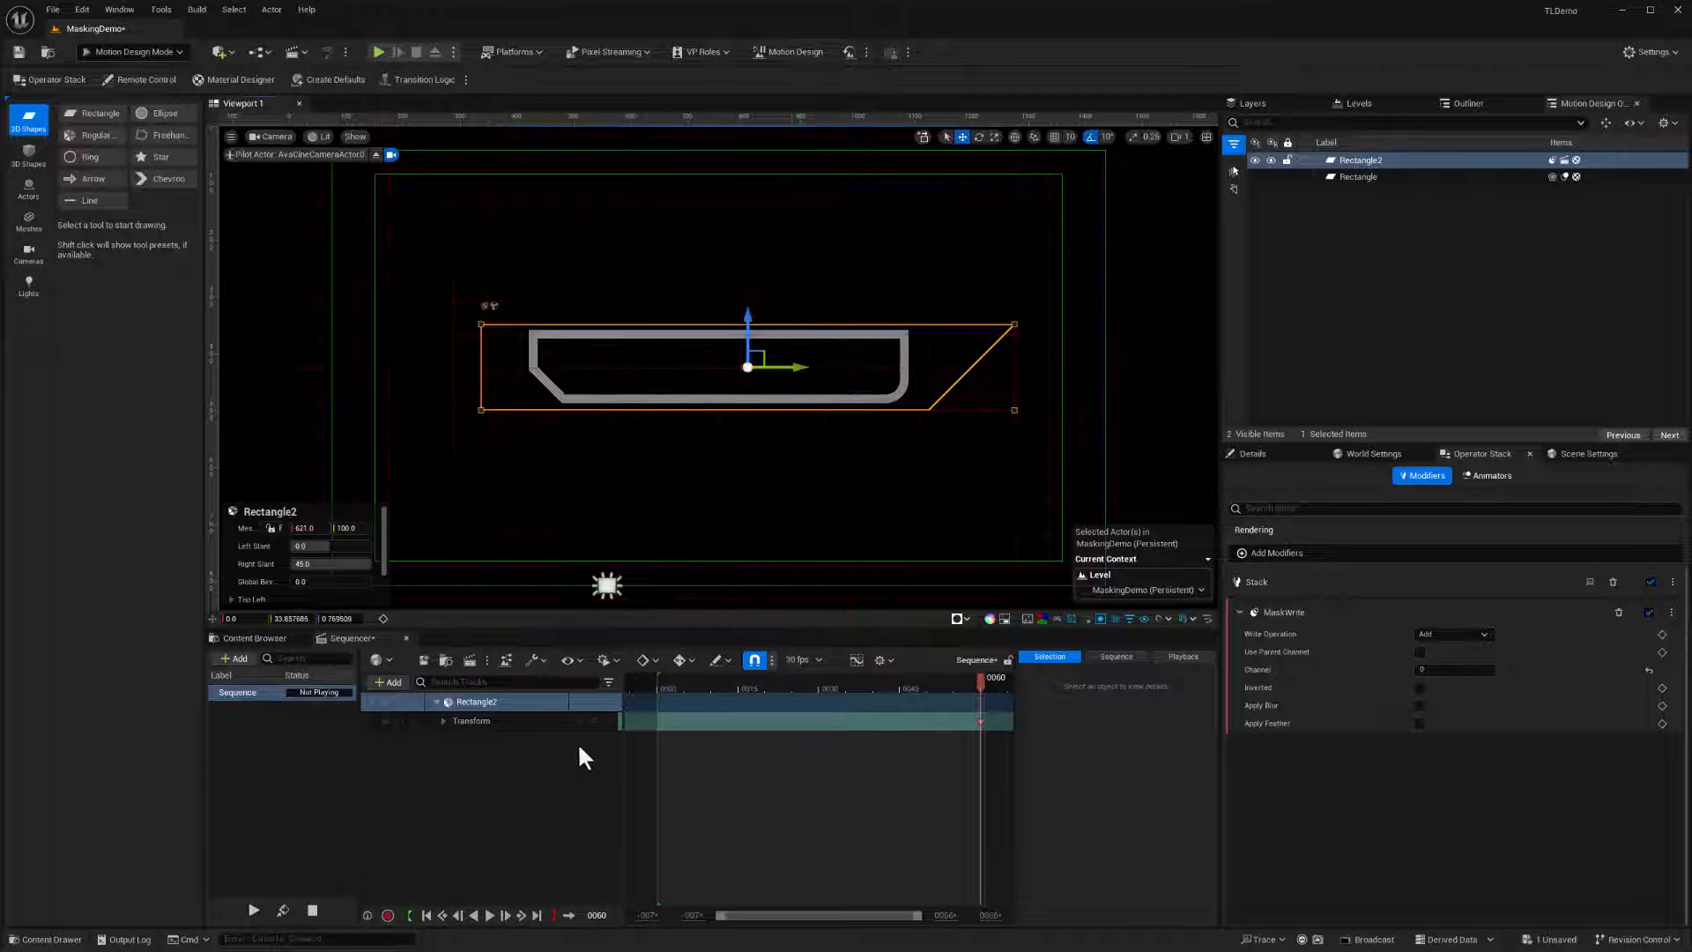
click(589, 717)
click(427, 915)
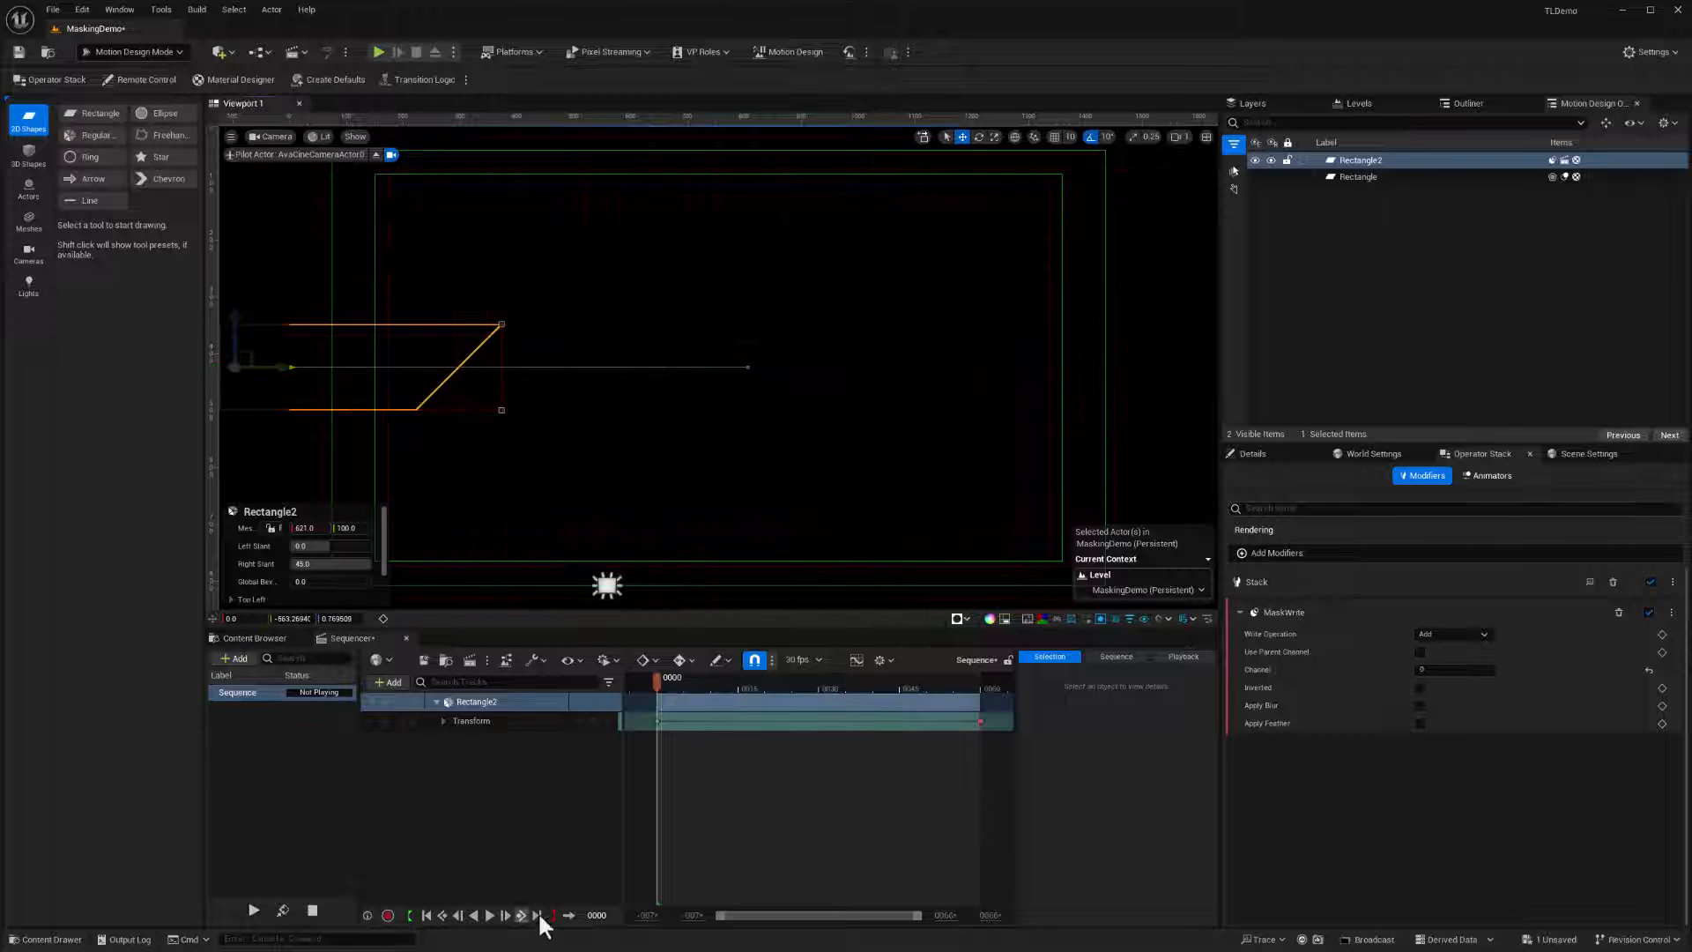
click(590, 714)
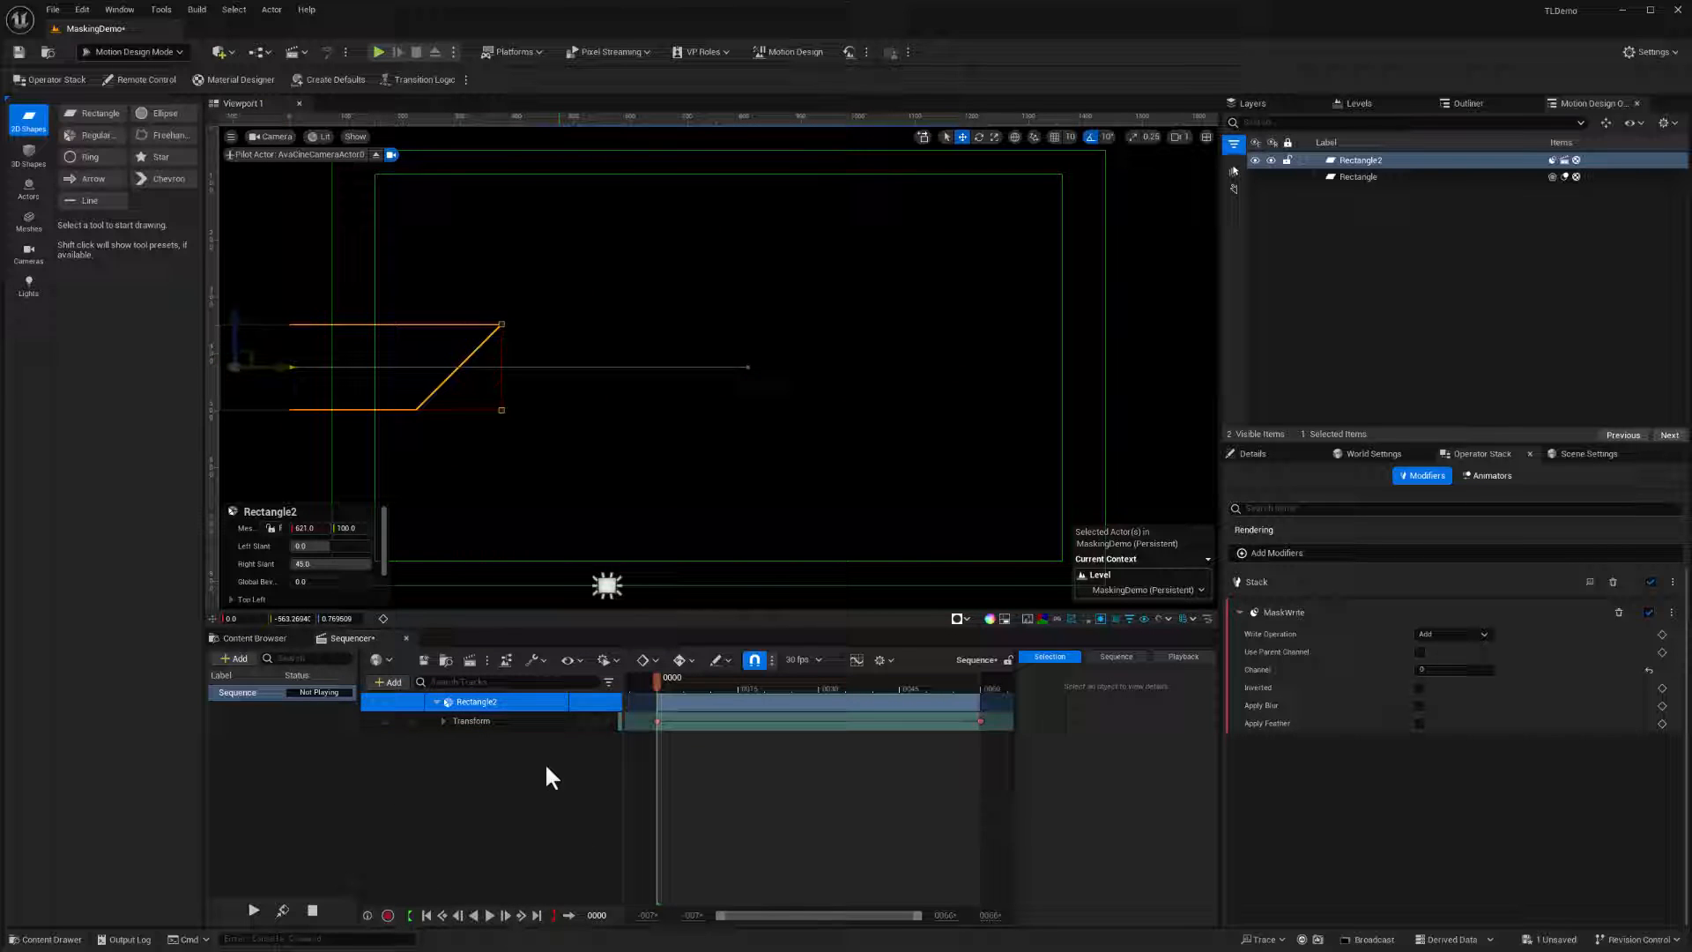
click(490, 914)
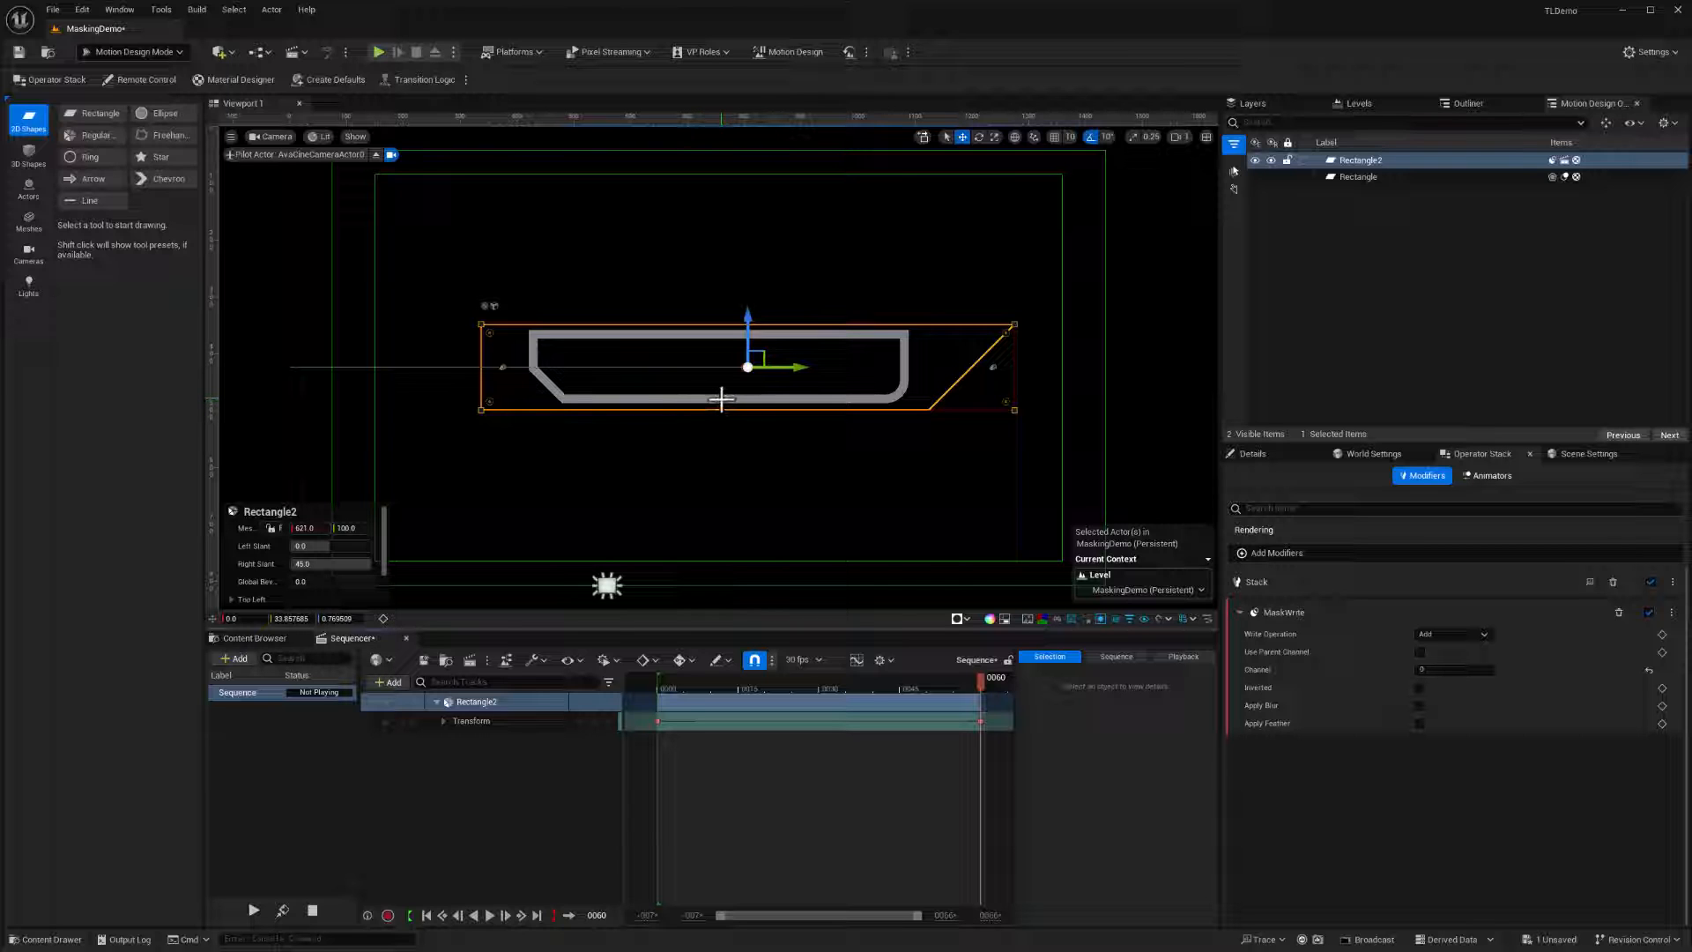
- Remove the Mask (Apply) modifier from the outlined rectangle and assign it the MI_CarPaint_Mix_03 material
click(259, 636)
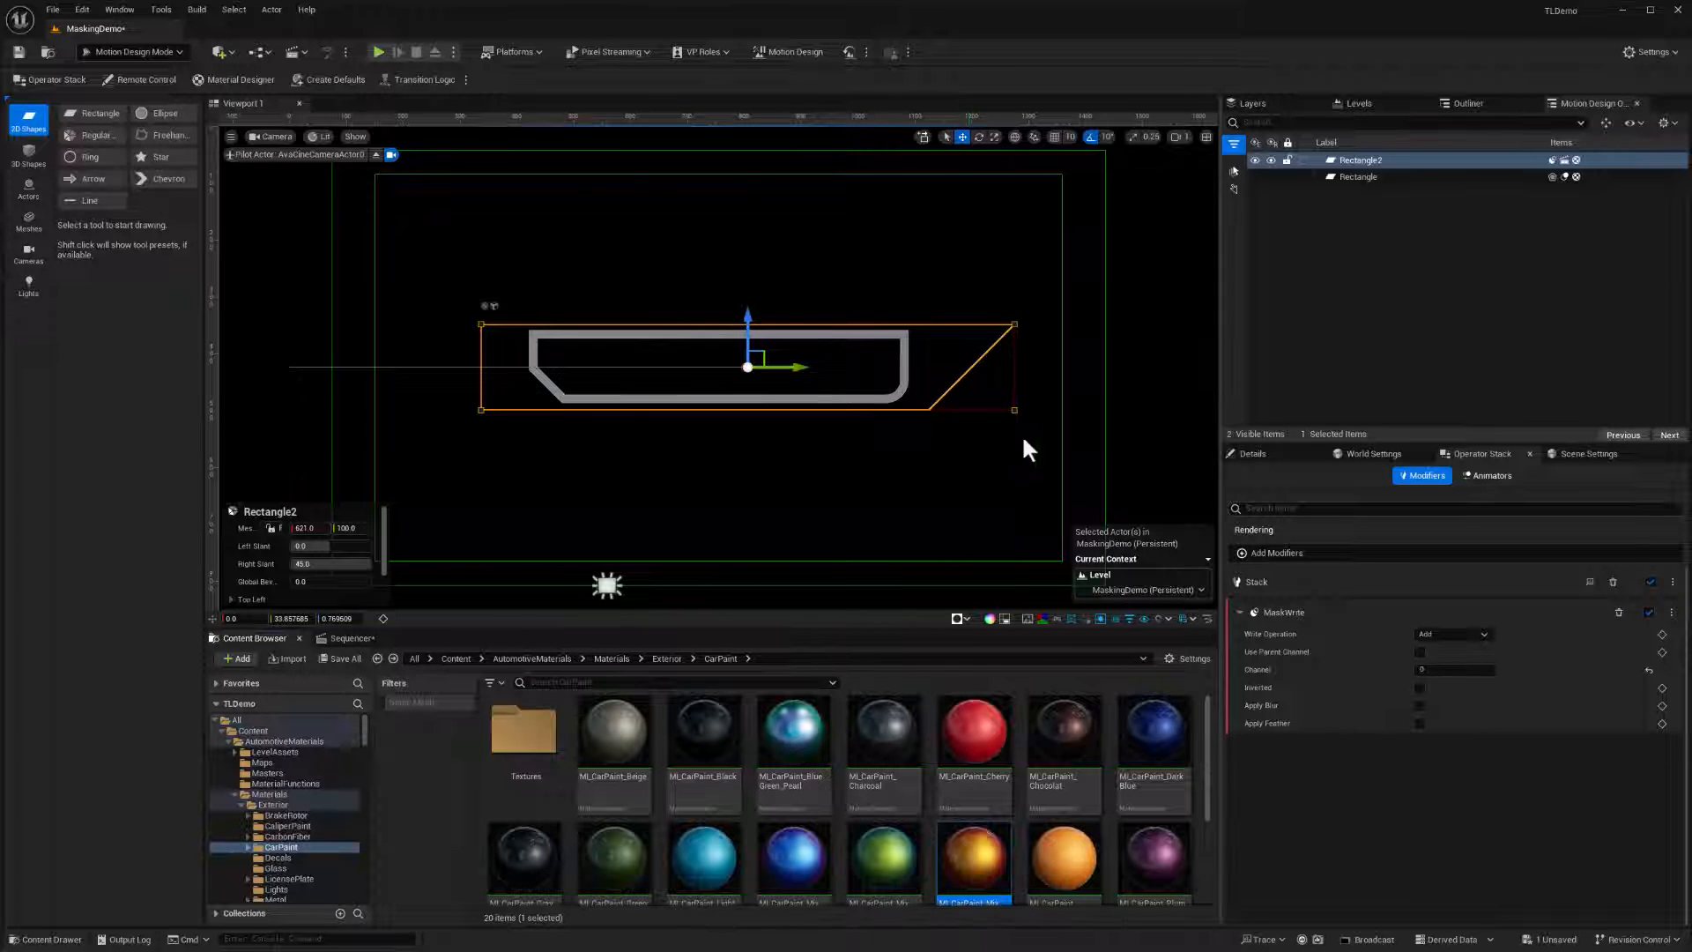
click(1377, 179)
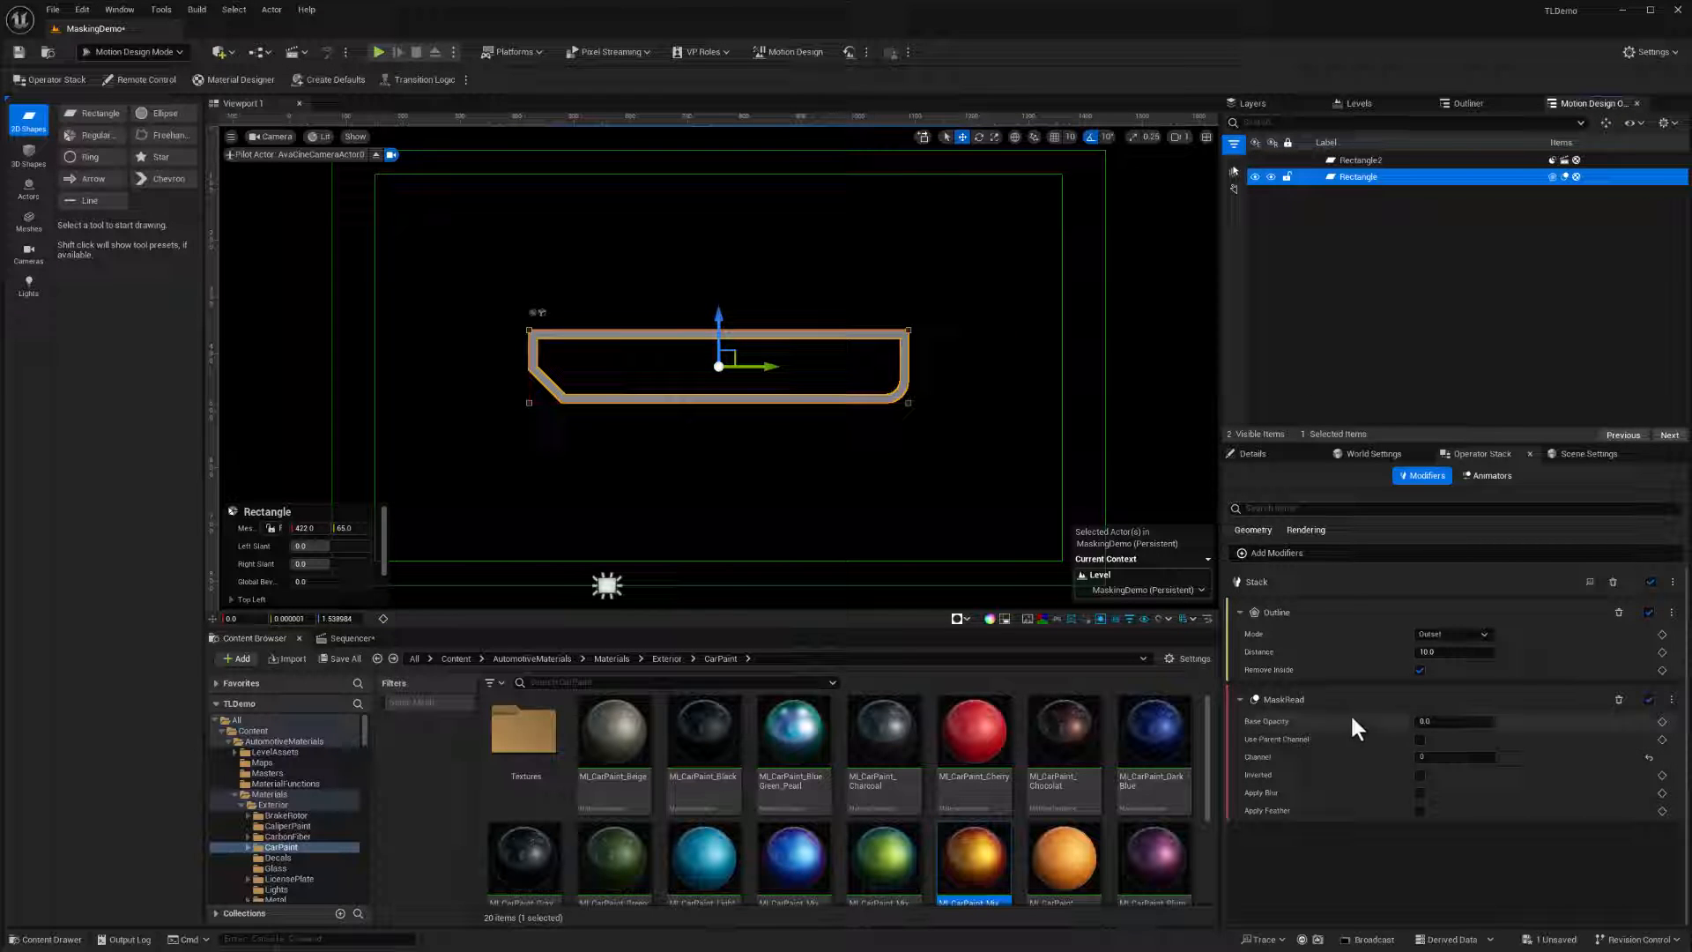
click(1619, 700)
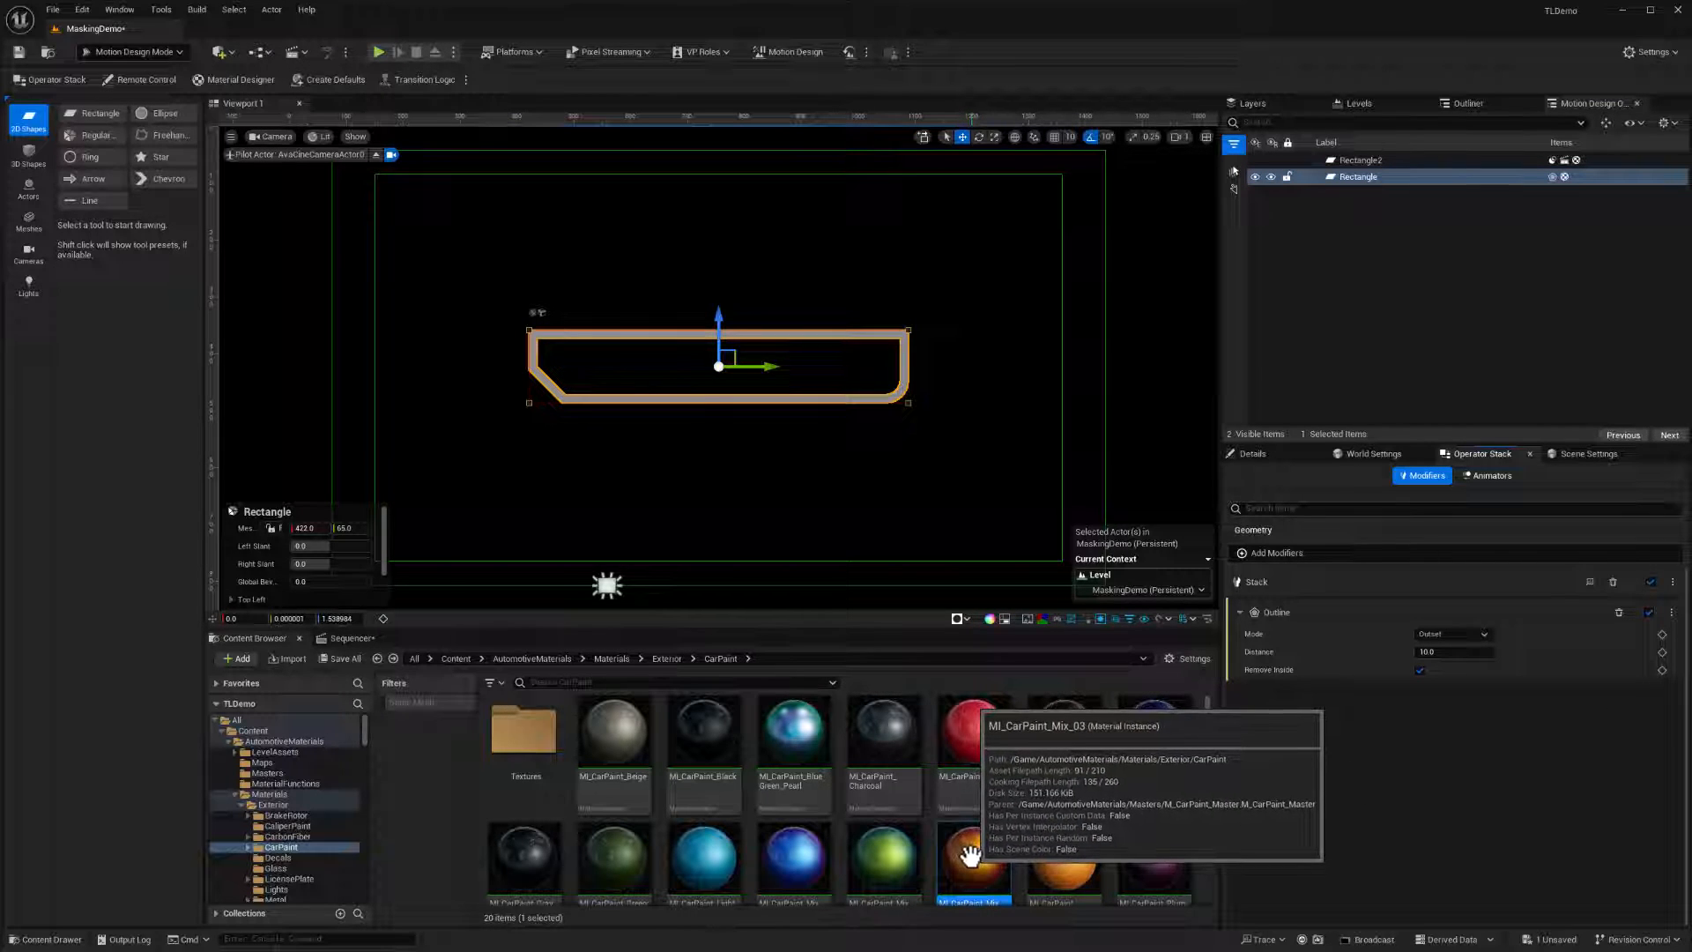
mouse_move(968, 853)
mouse_down()
mouse_move(930, 775)
mouse_move(904, 373)
mouse_up()
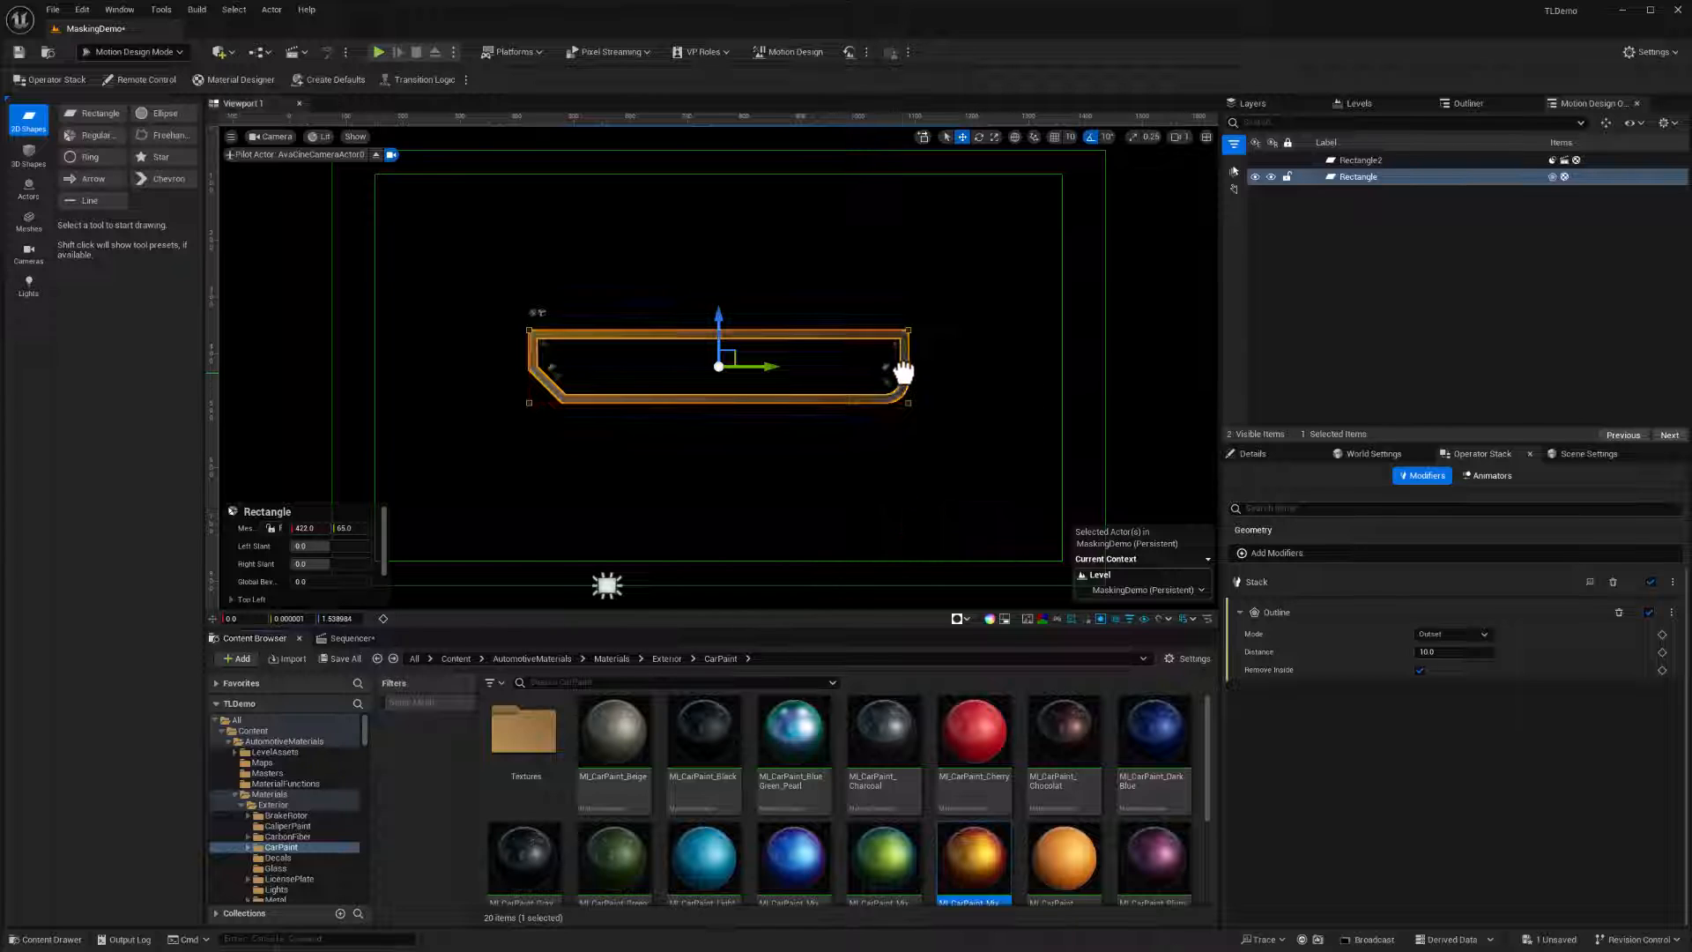
click(800, 477)
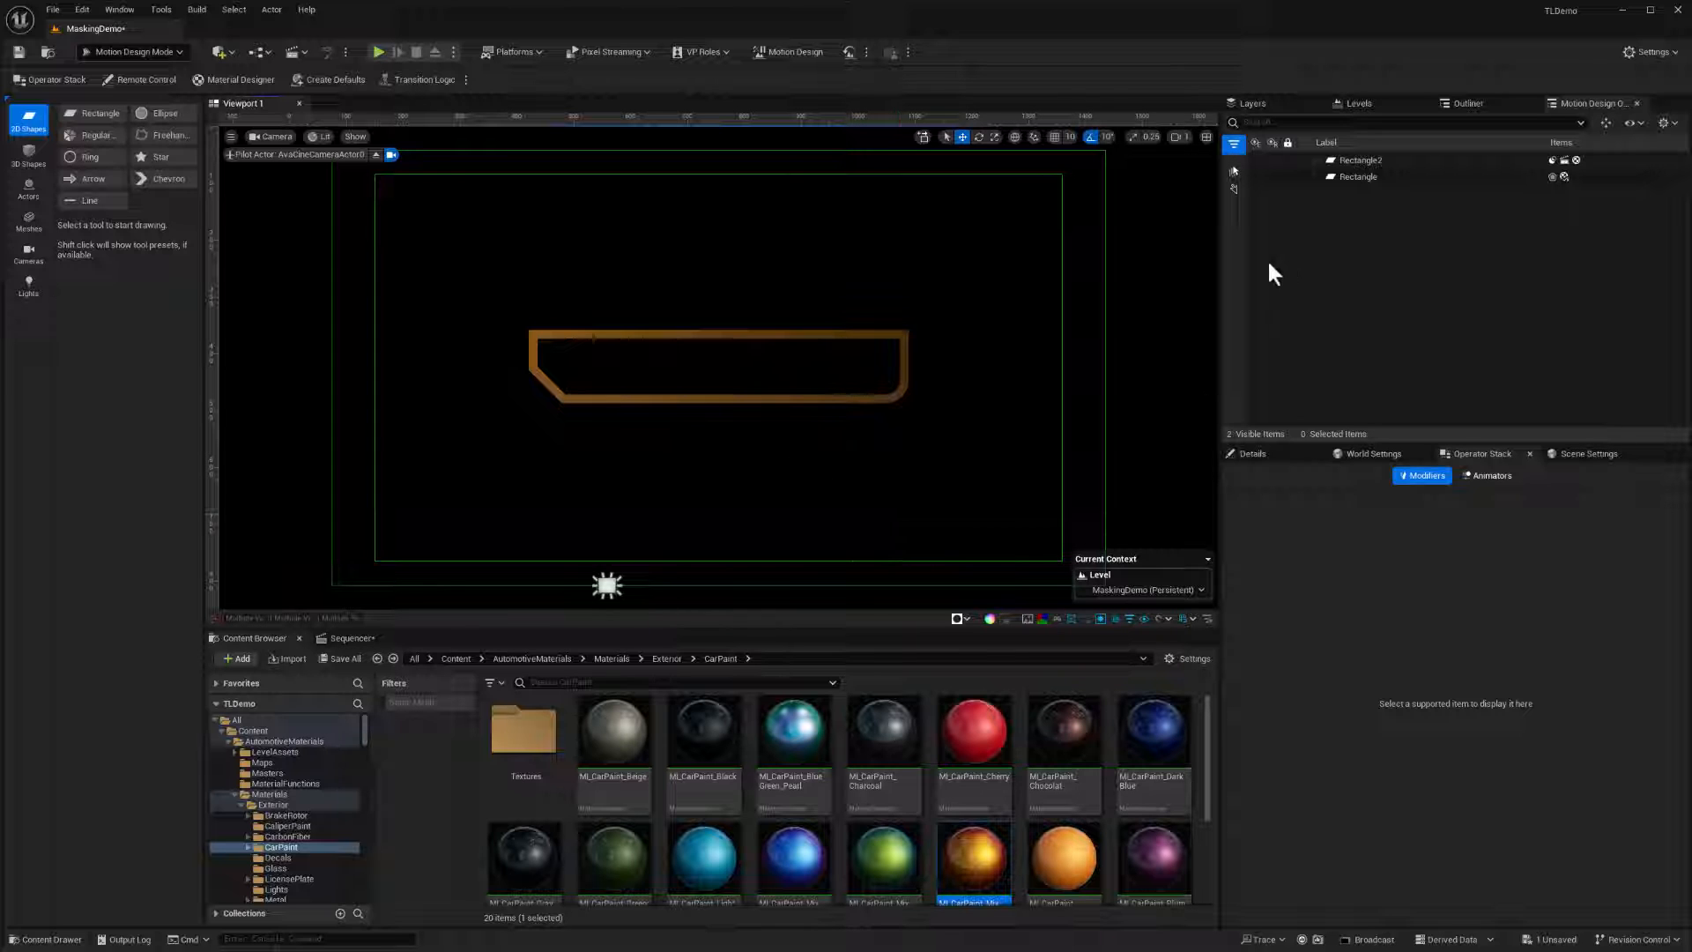
- Add the Mask (Apply) modifier again to the outlined rectangle that has the car paint material
click(1385, 161)
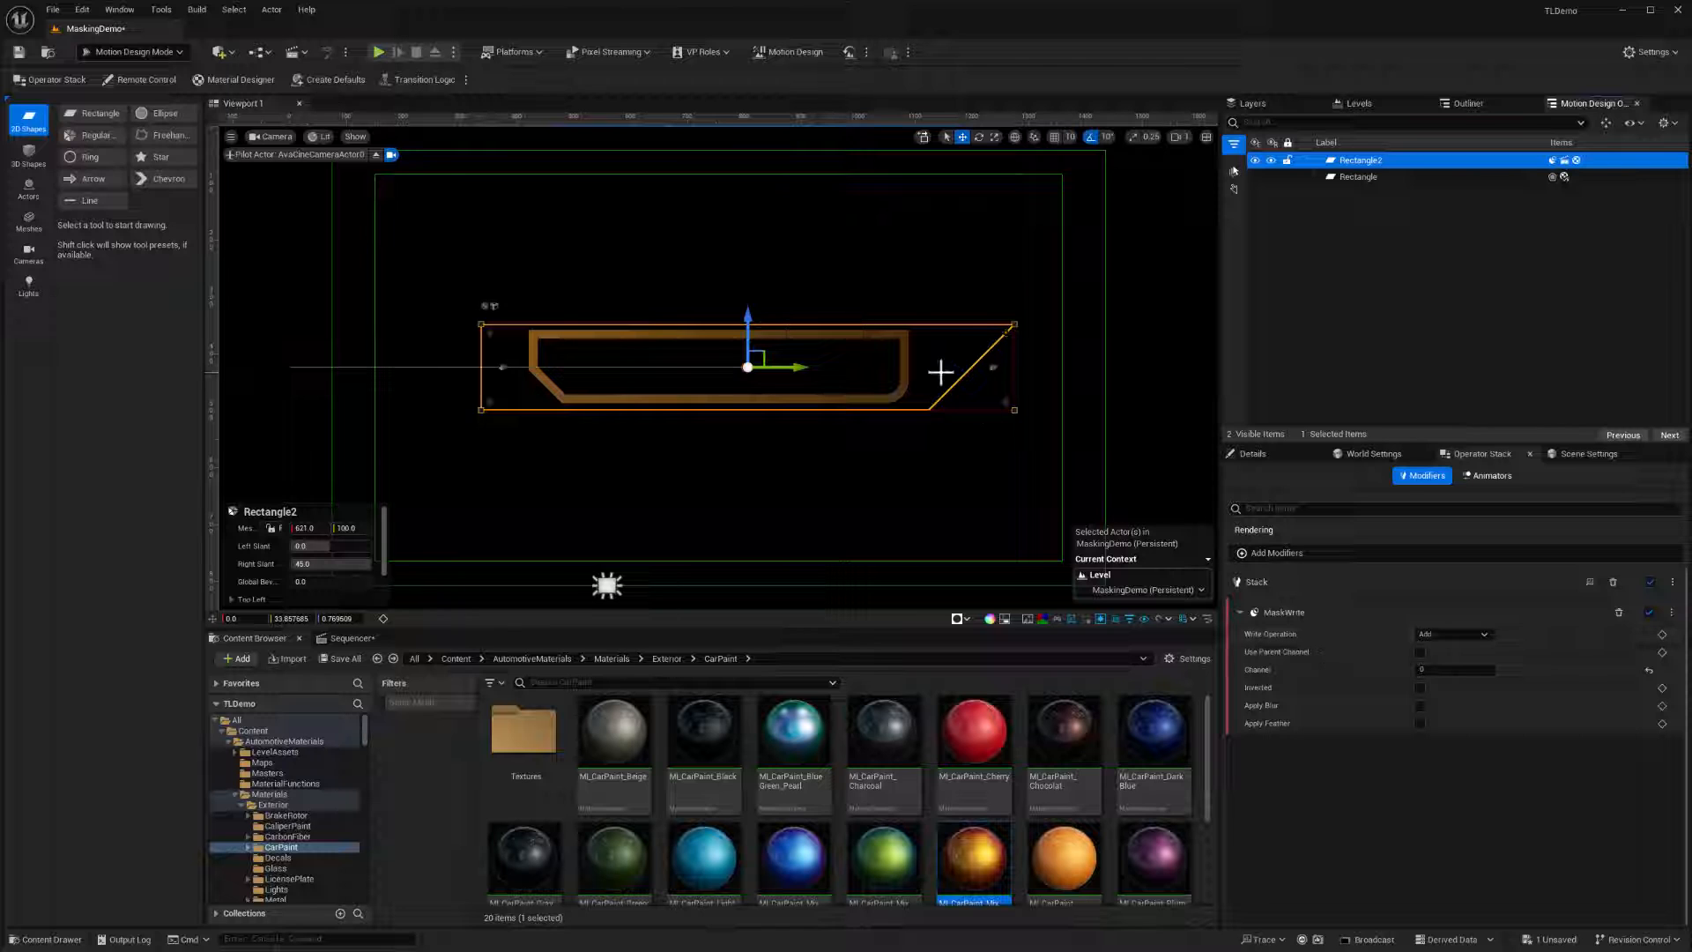
click(1353, 177)
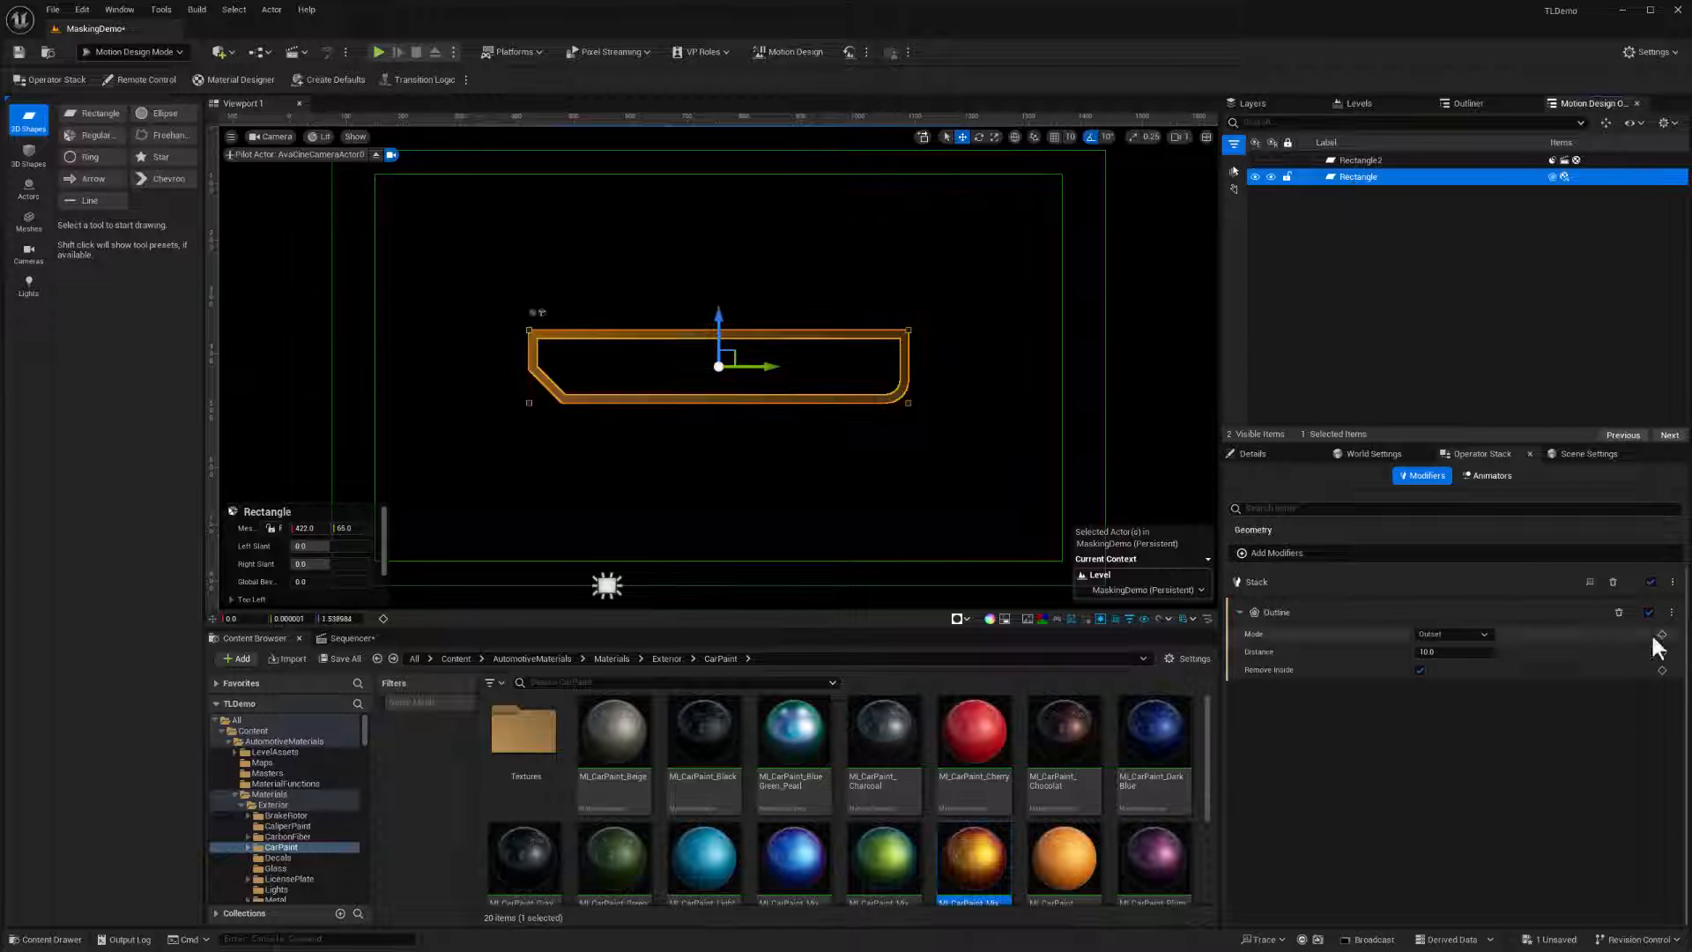
click(1271, 552)
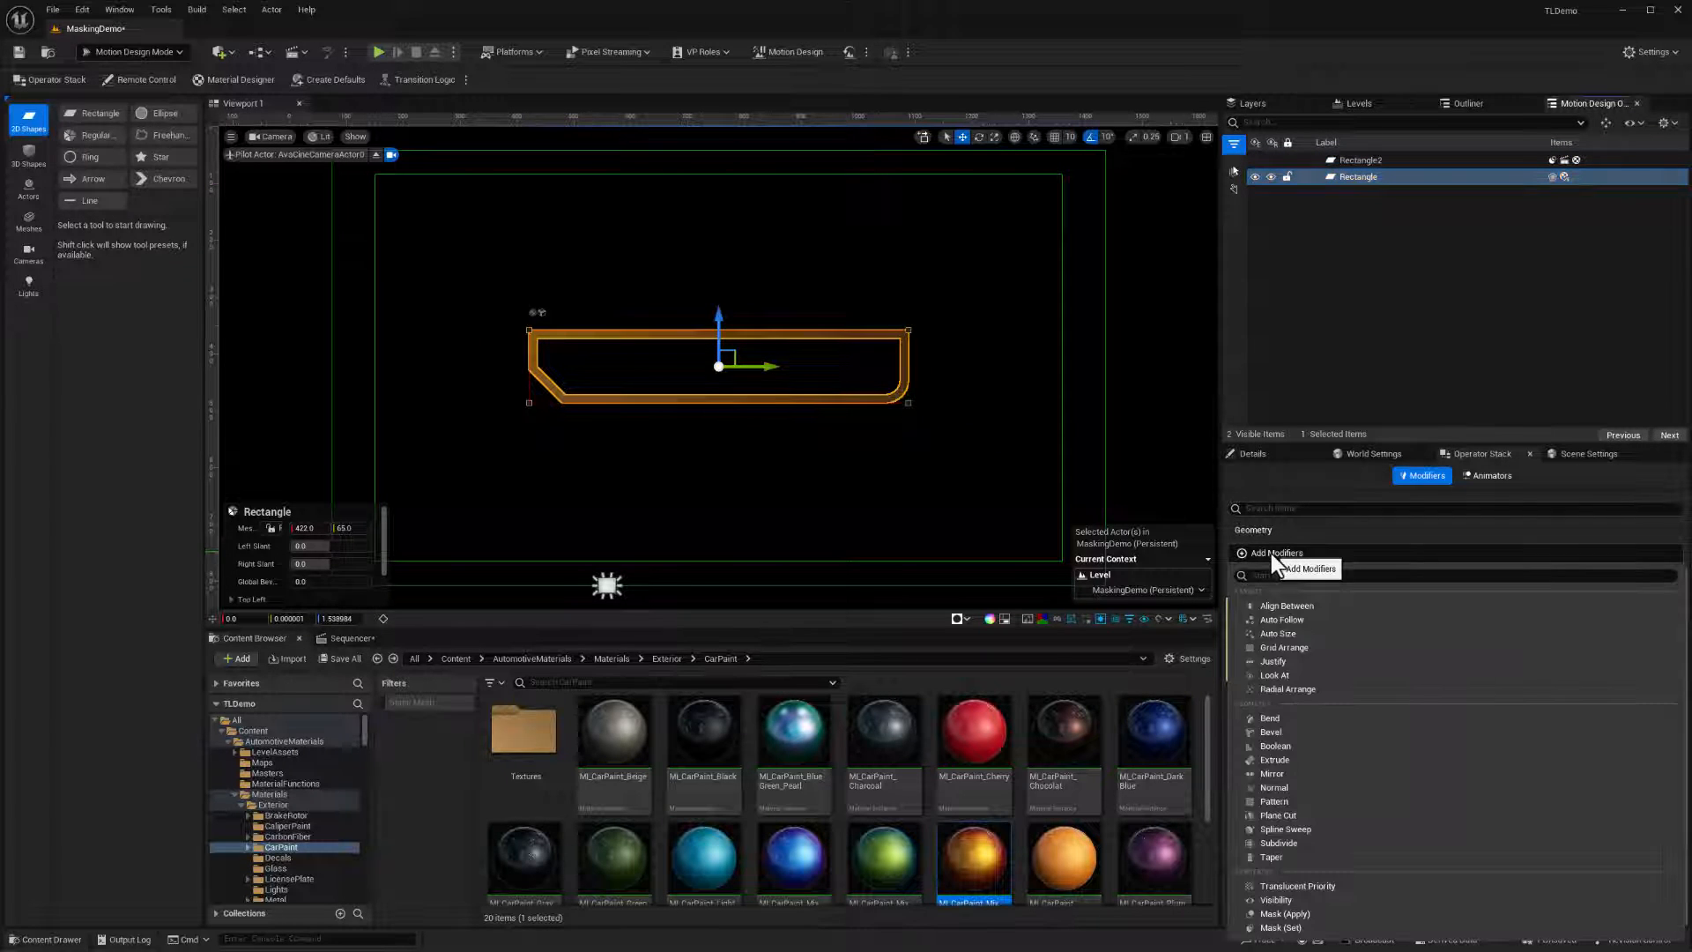
click(1286, 913)
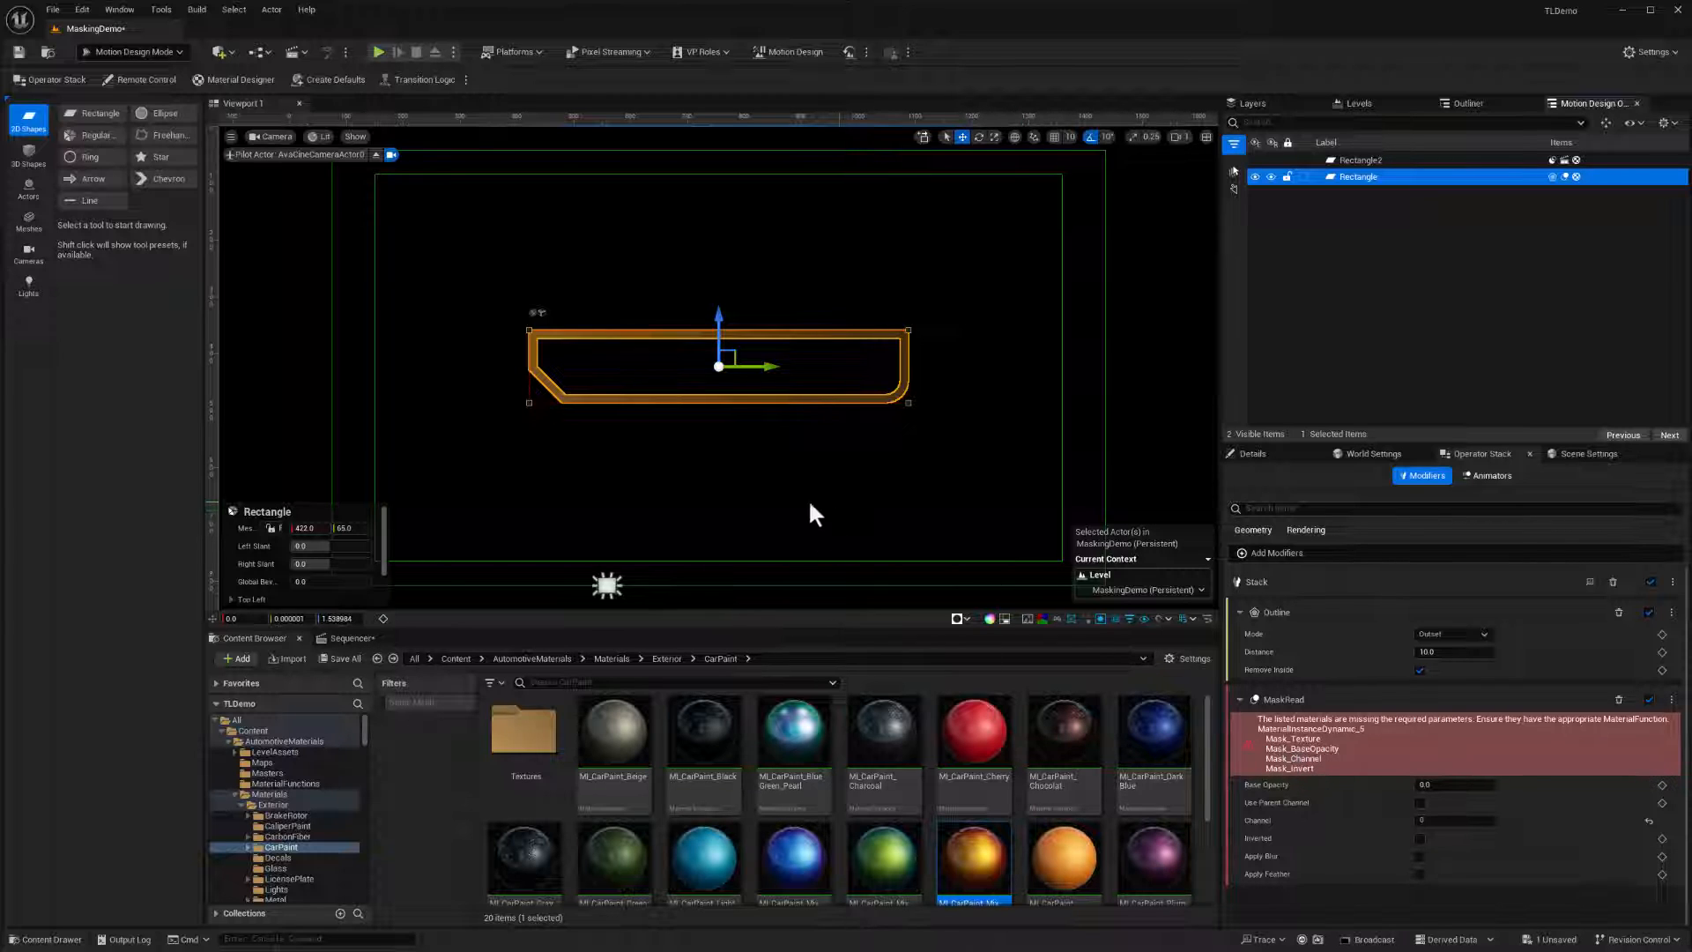
- Open M_CarPaint_Master, the parent material of MI_CarPaint_Mix_03, and set its blend mode to Masked
double_click(973, 867)
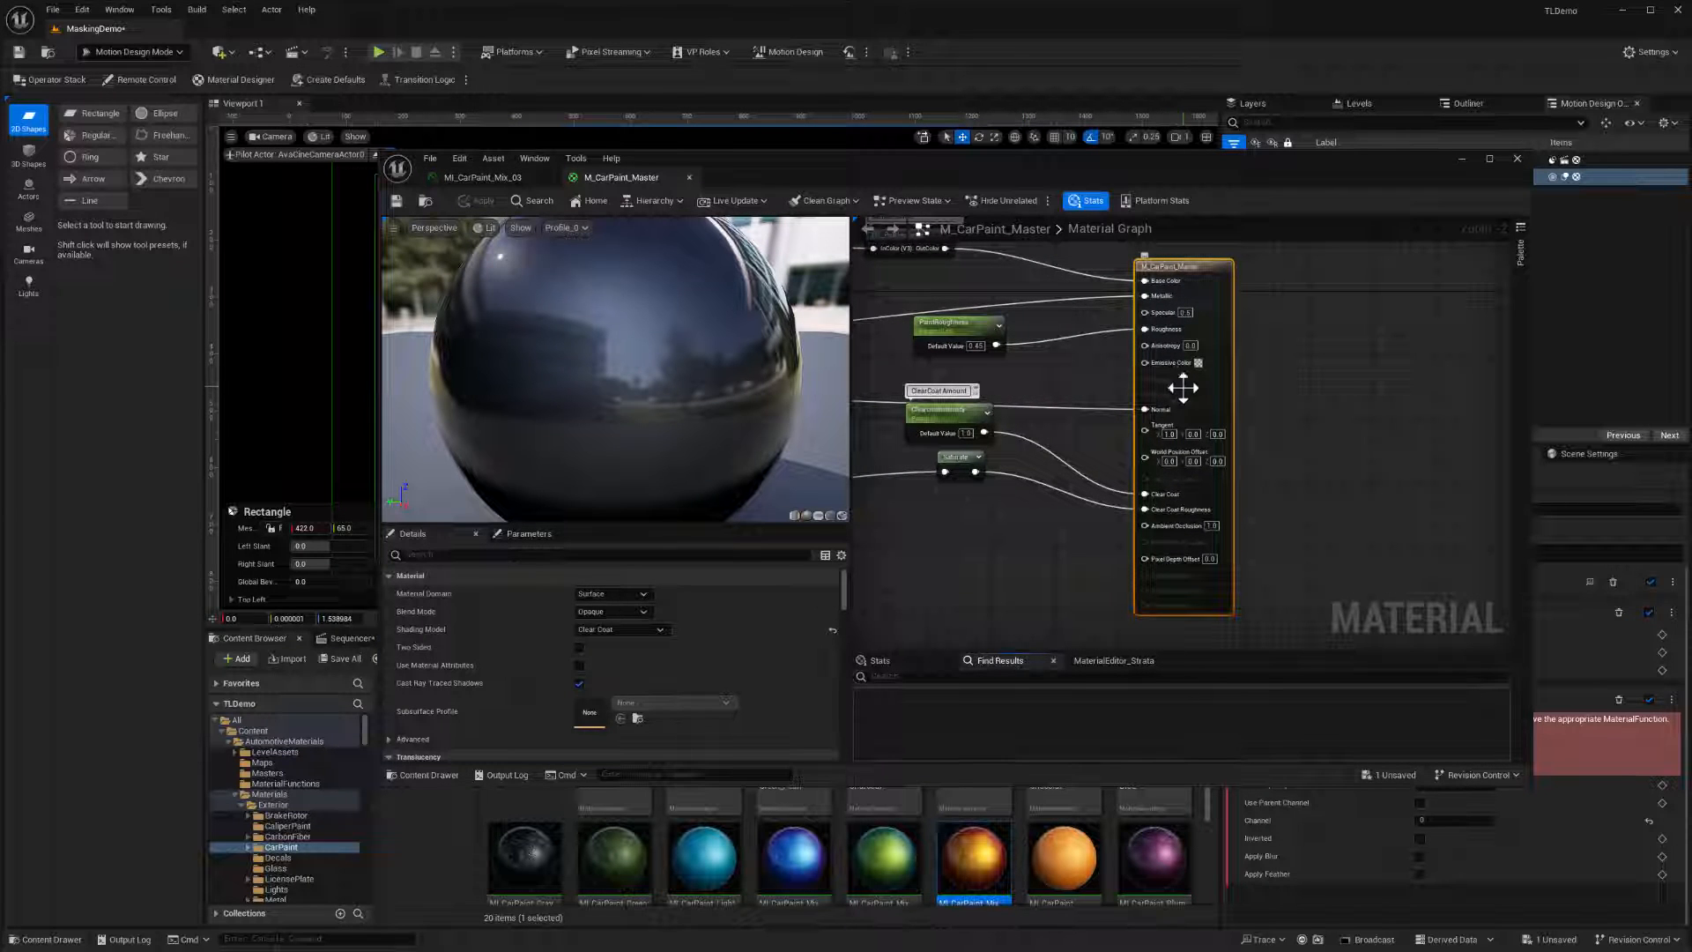
click(604, 610)
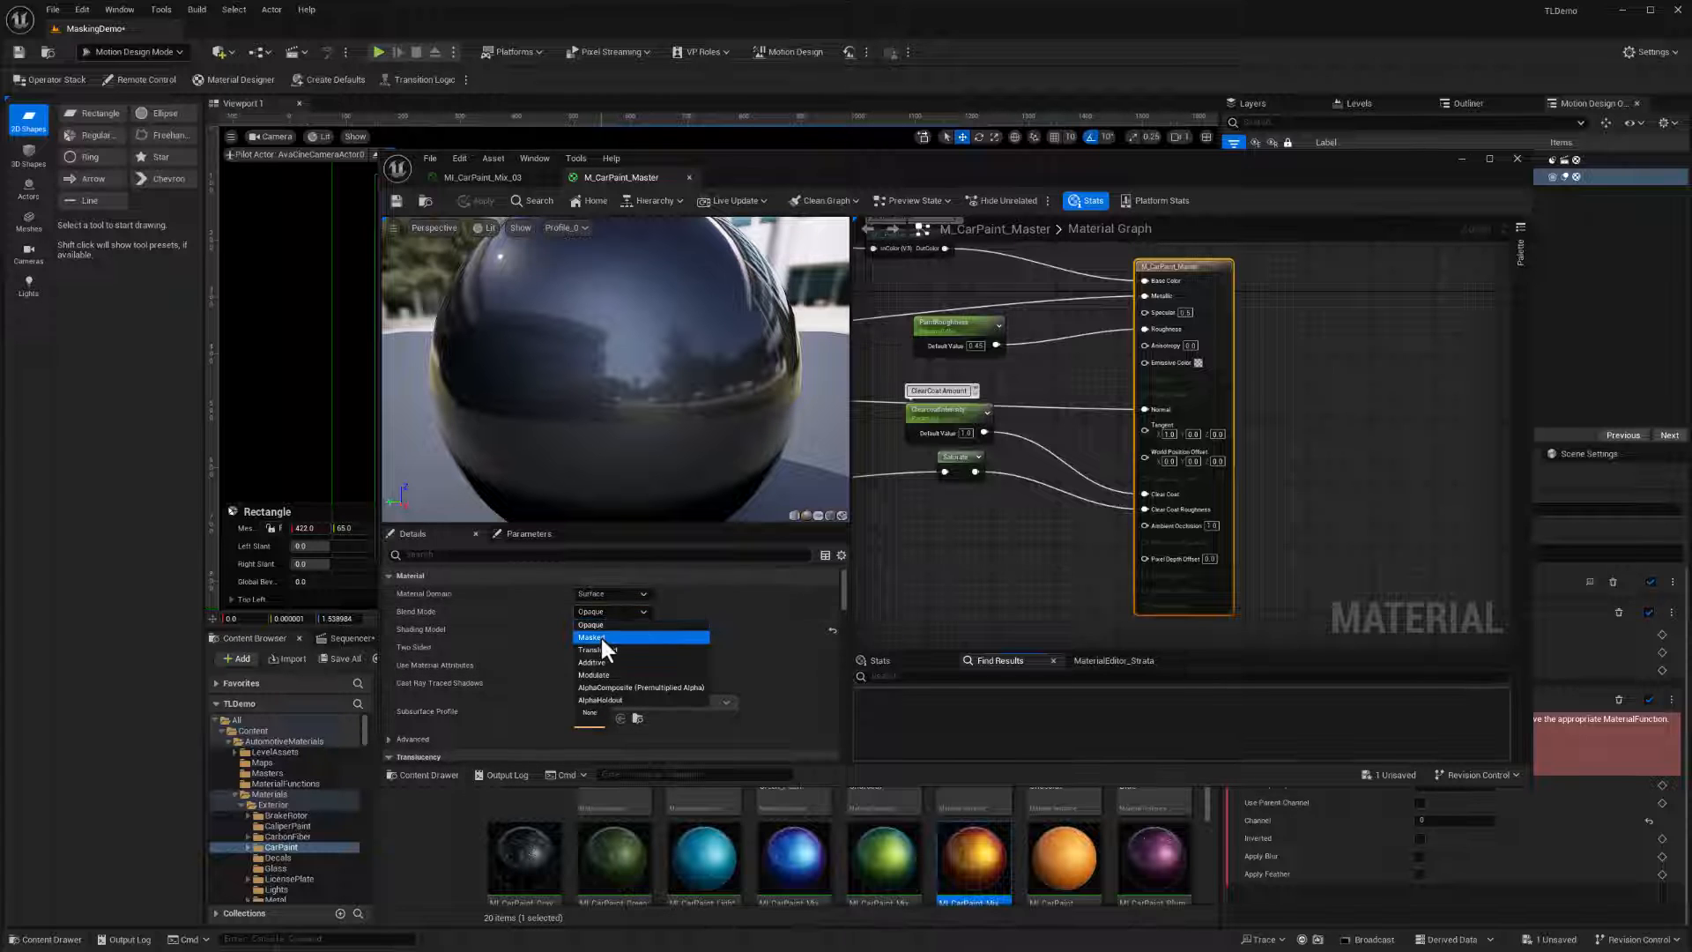
click(600, 634)
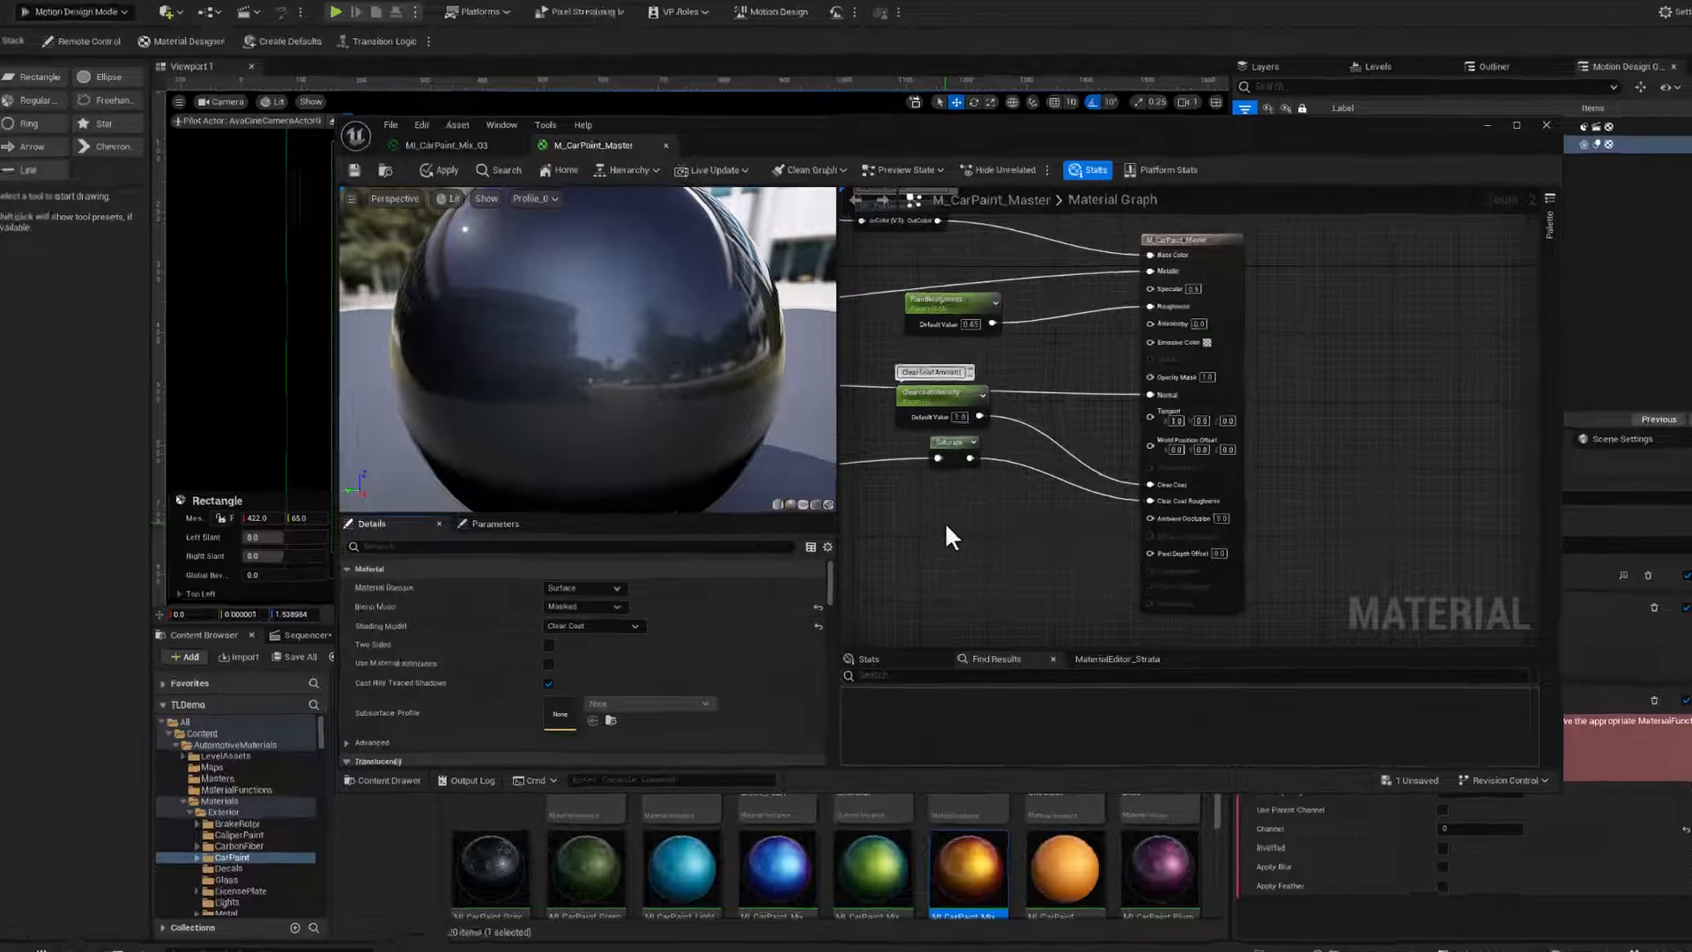
right_click(952, 534)
text(MF_Appl)
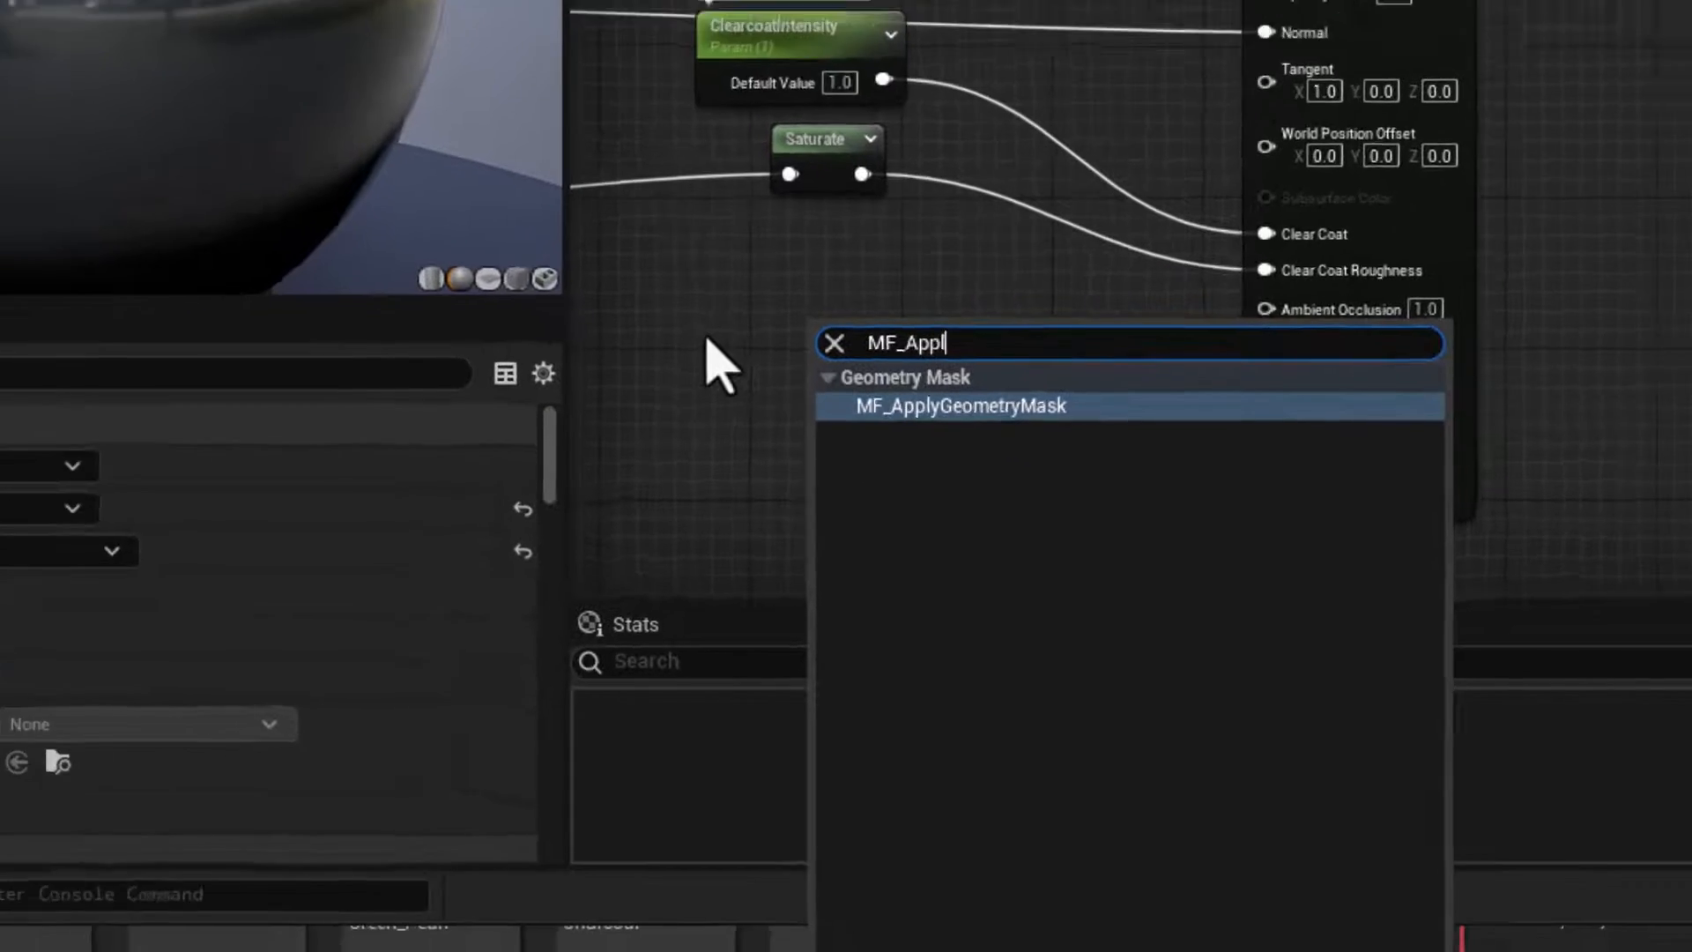
click(707, 341)
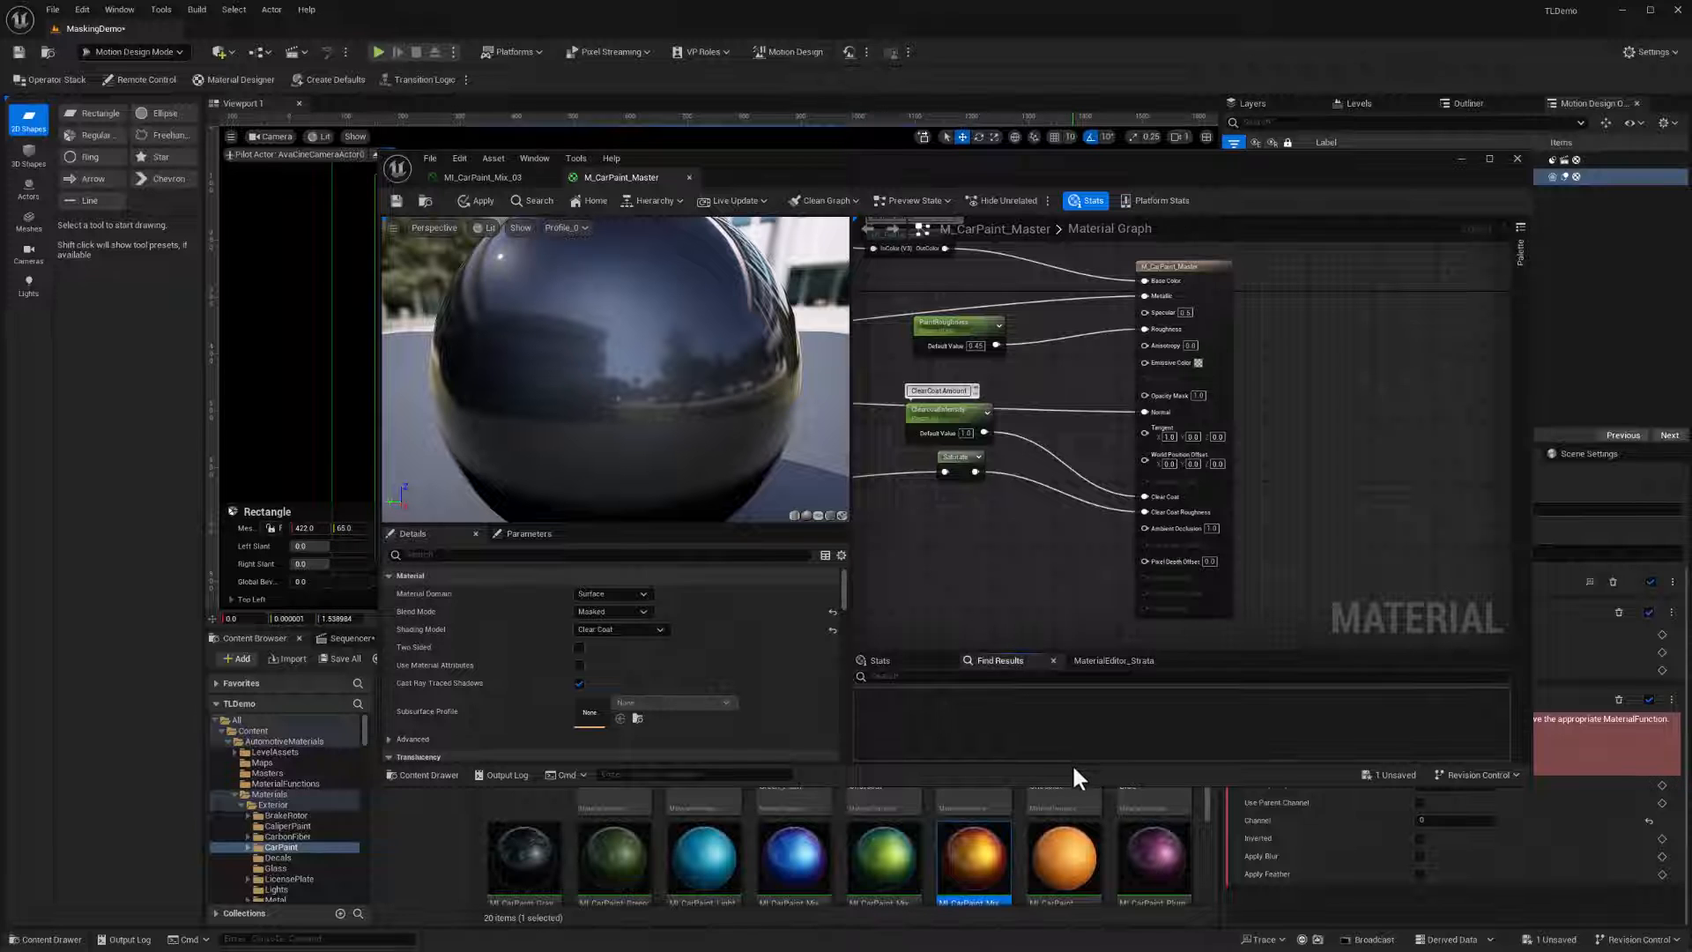
- Uncover the Content Browser and open the MaskResources folder of Motion Design Content in the engine's plugins
drag(1055, 199, 1020, 113)
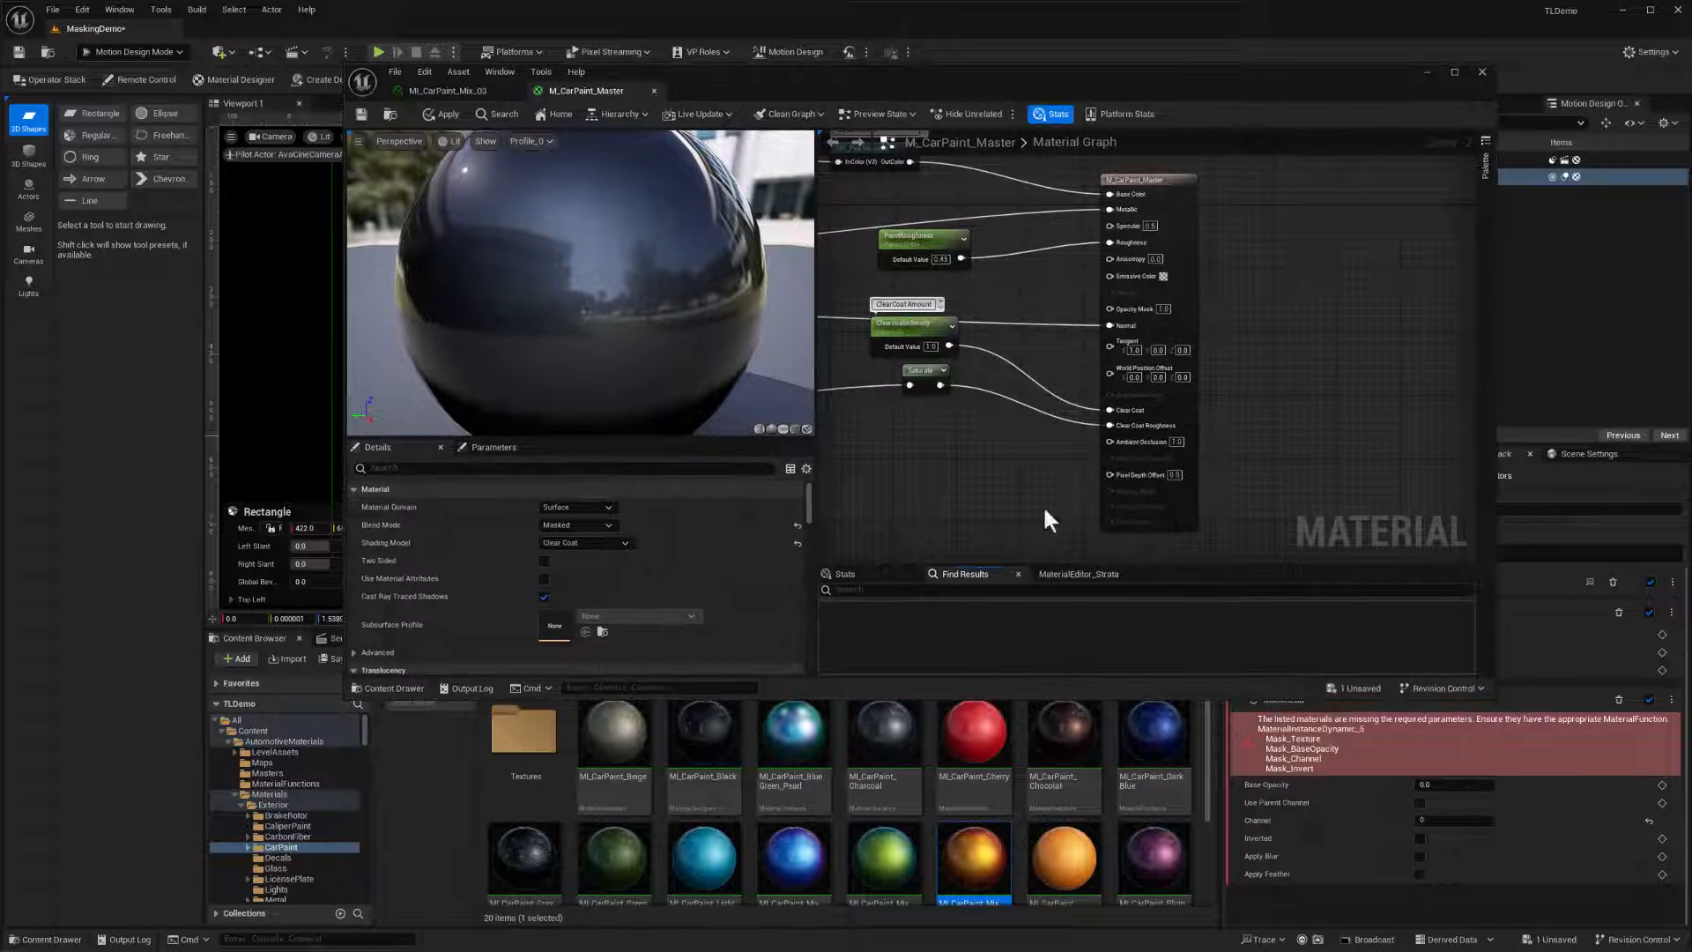
drag(1141, 701, 1112, 571)
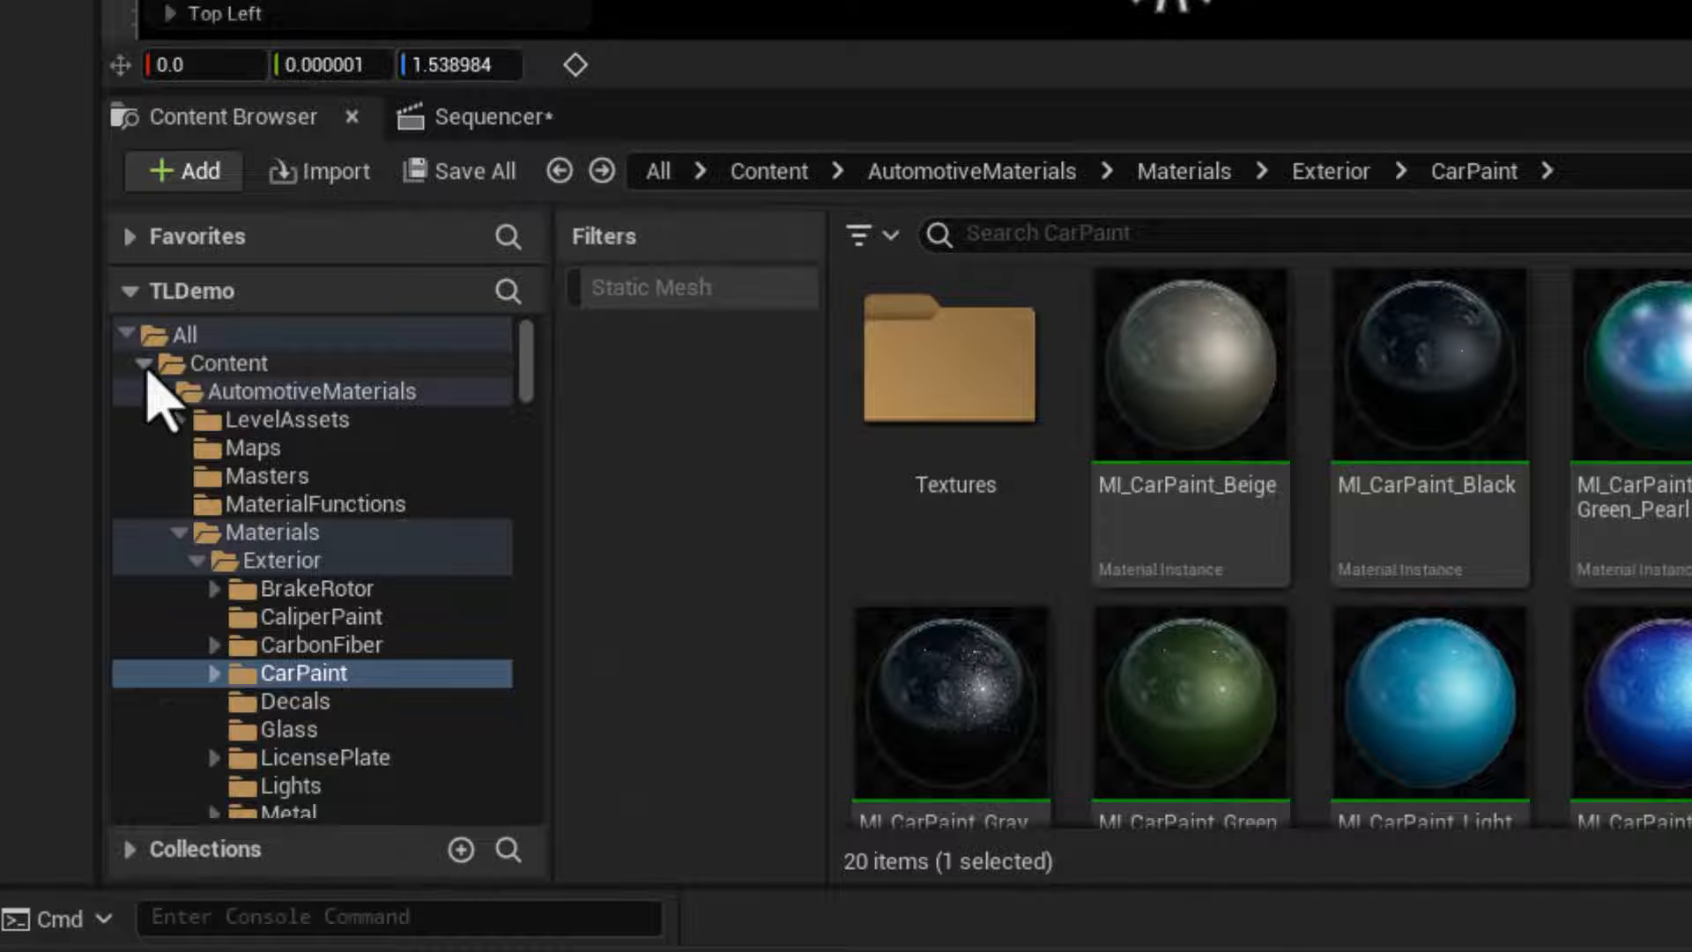
double_click(176, 365)
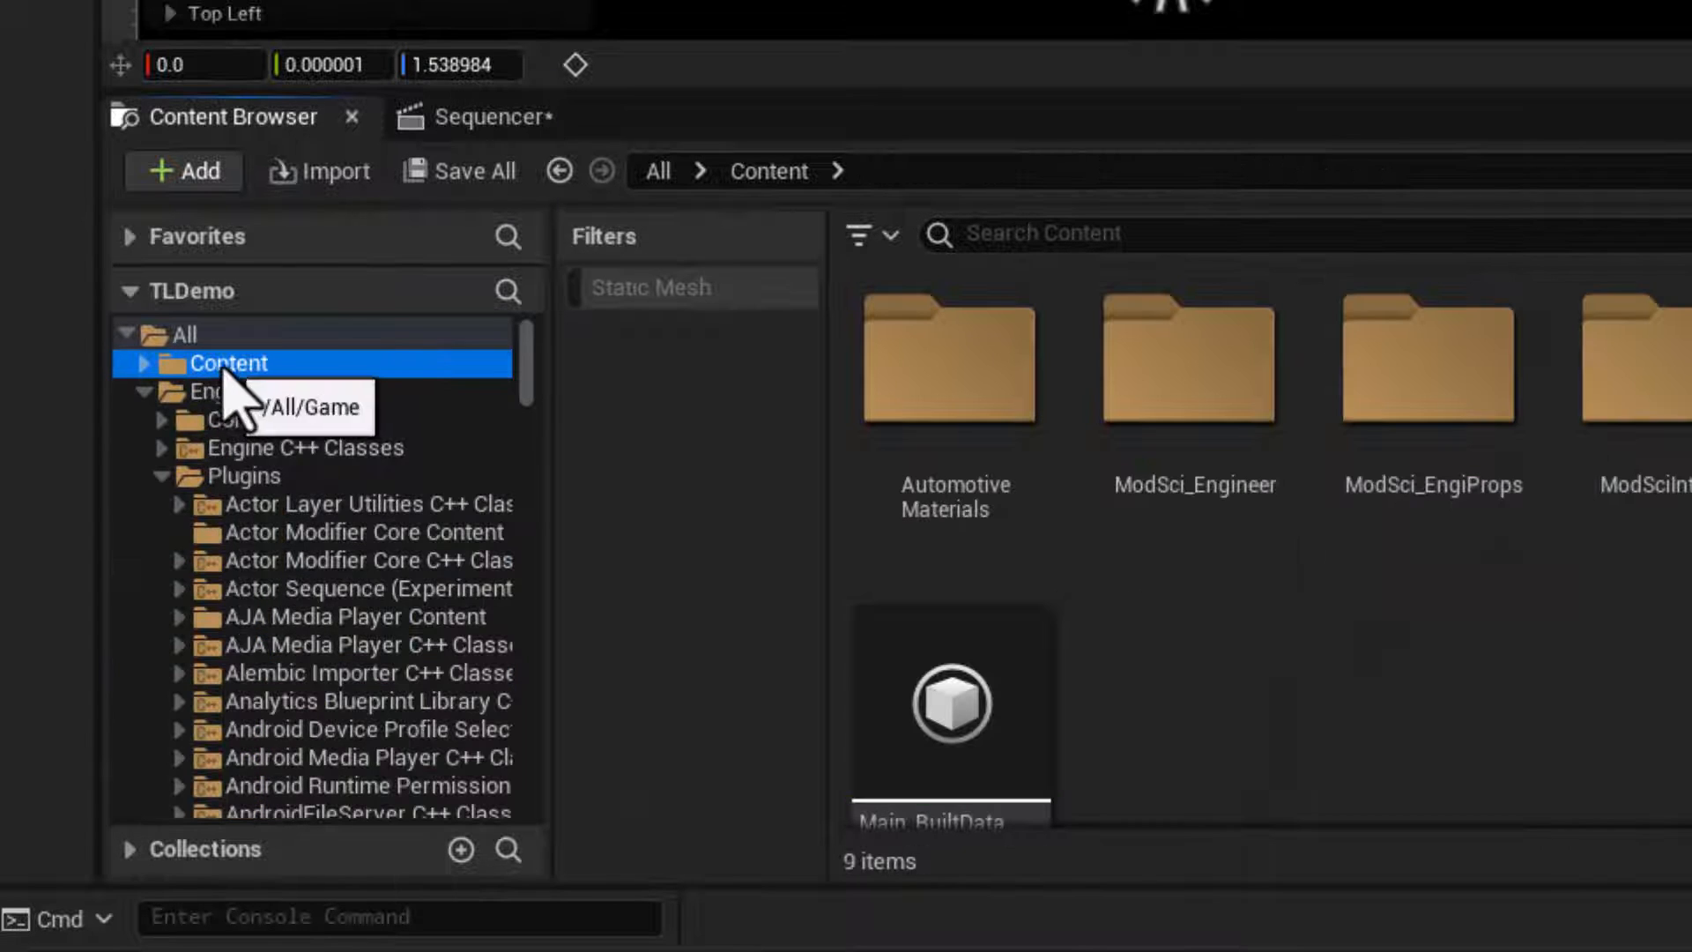
click(145, 392)
click(146, 392)
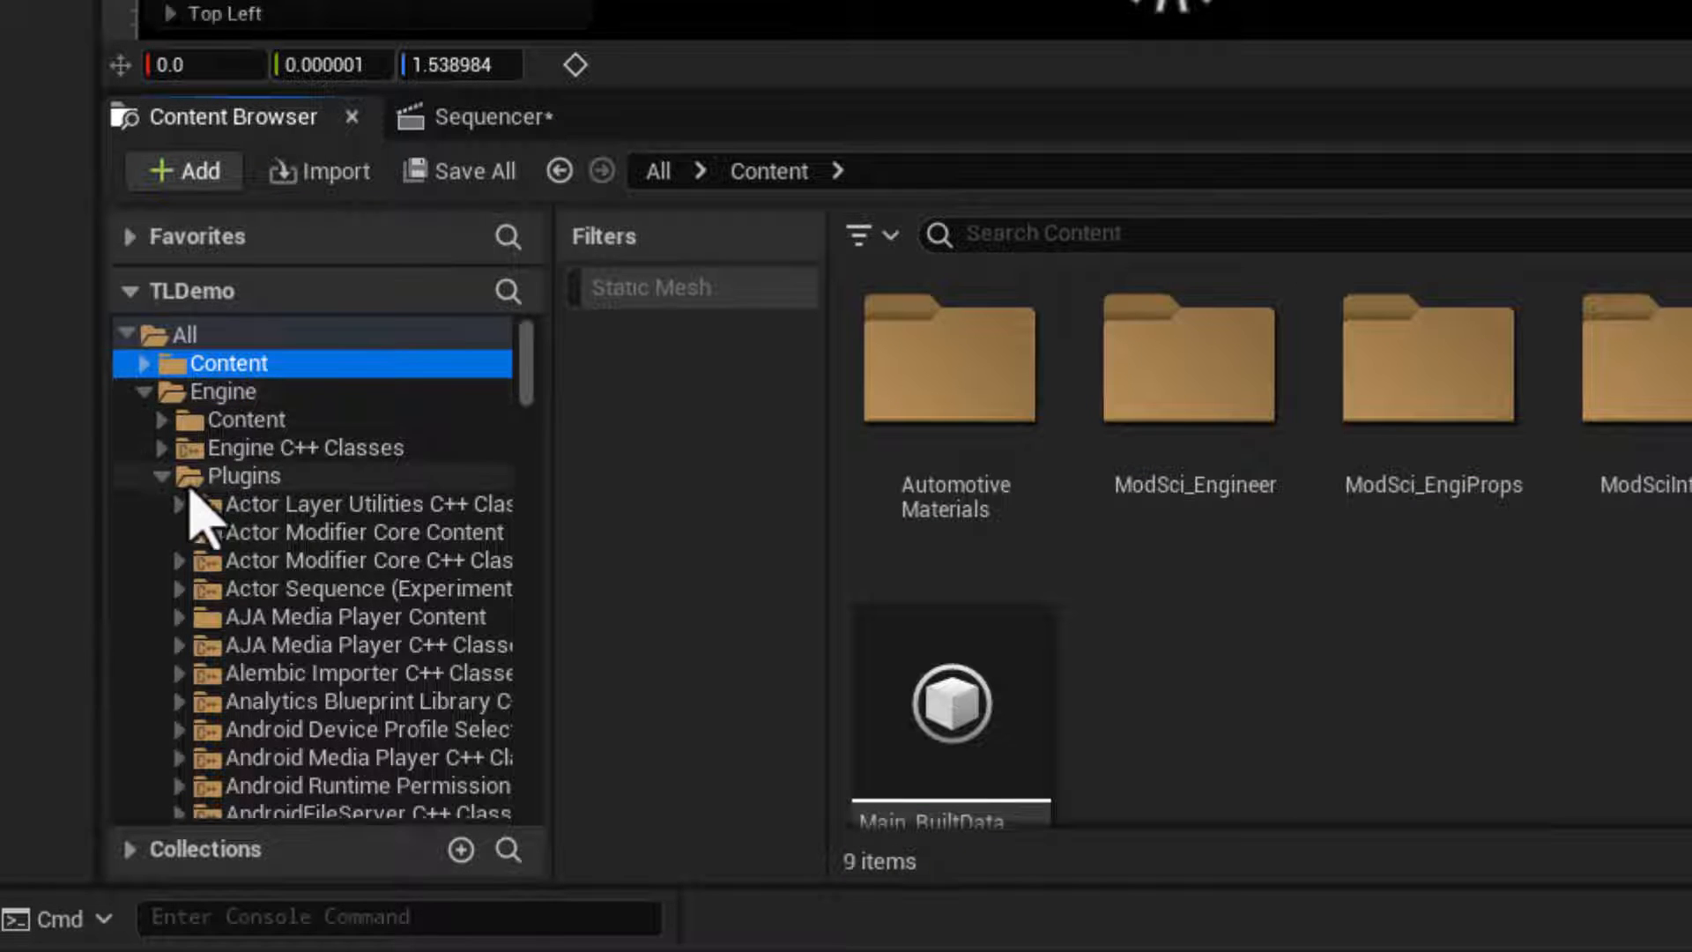
click(161, 477)
click(161, 476)
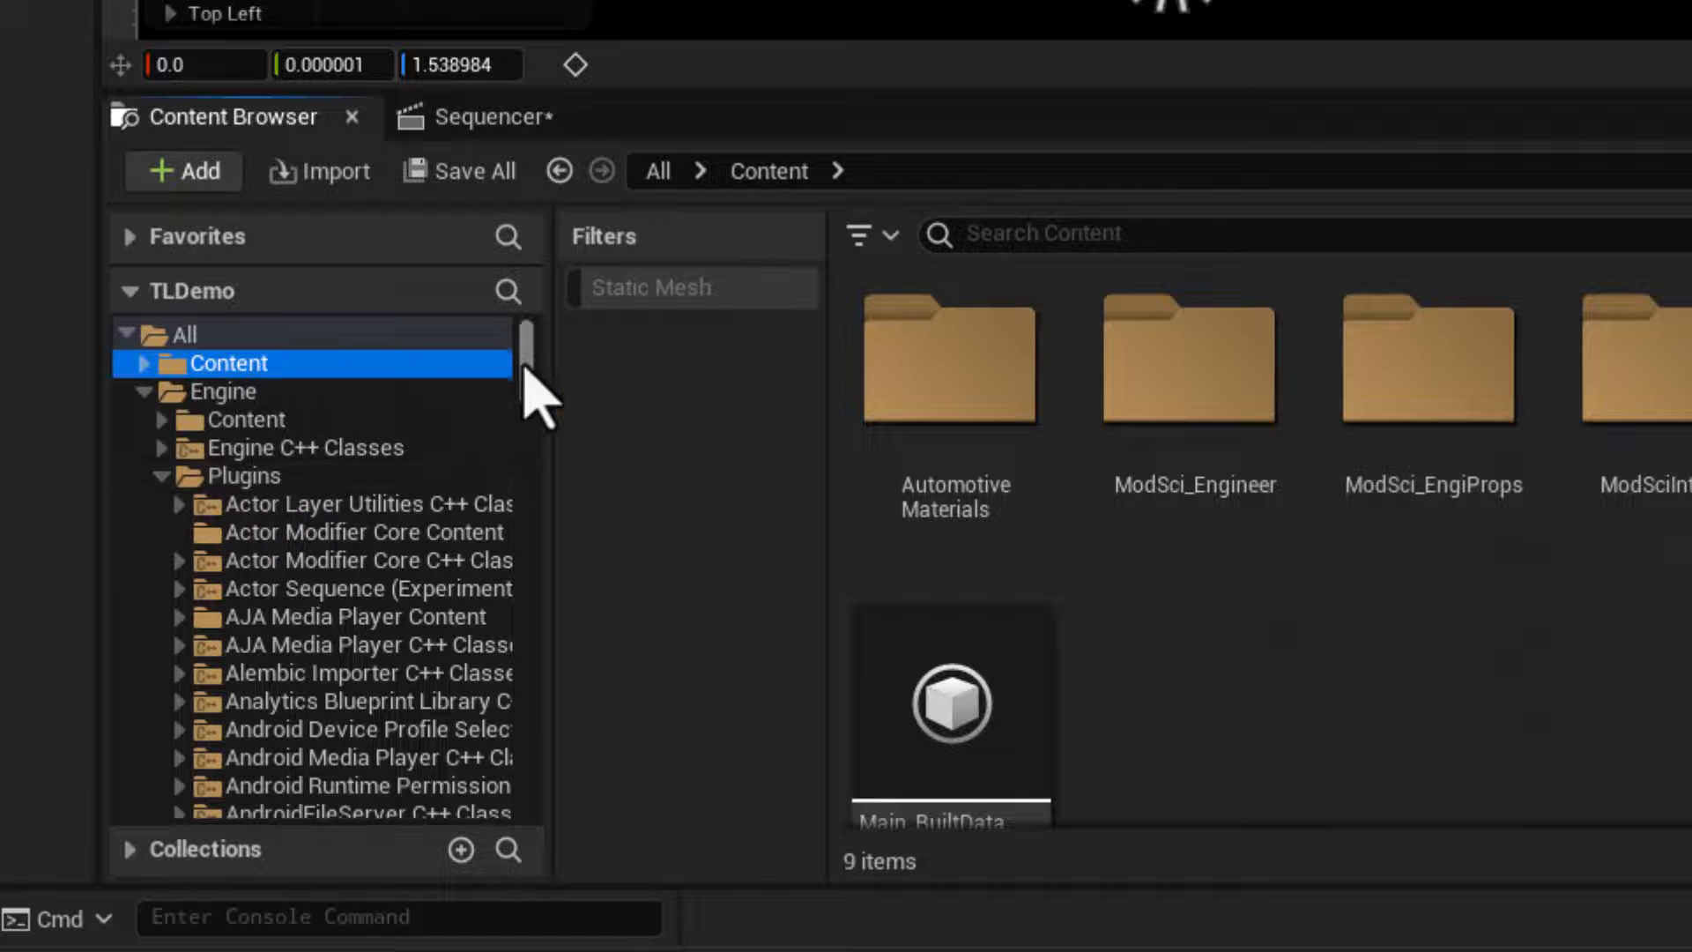
drag(526, 368, 520, 605)
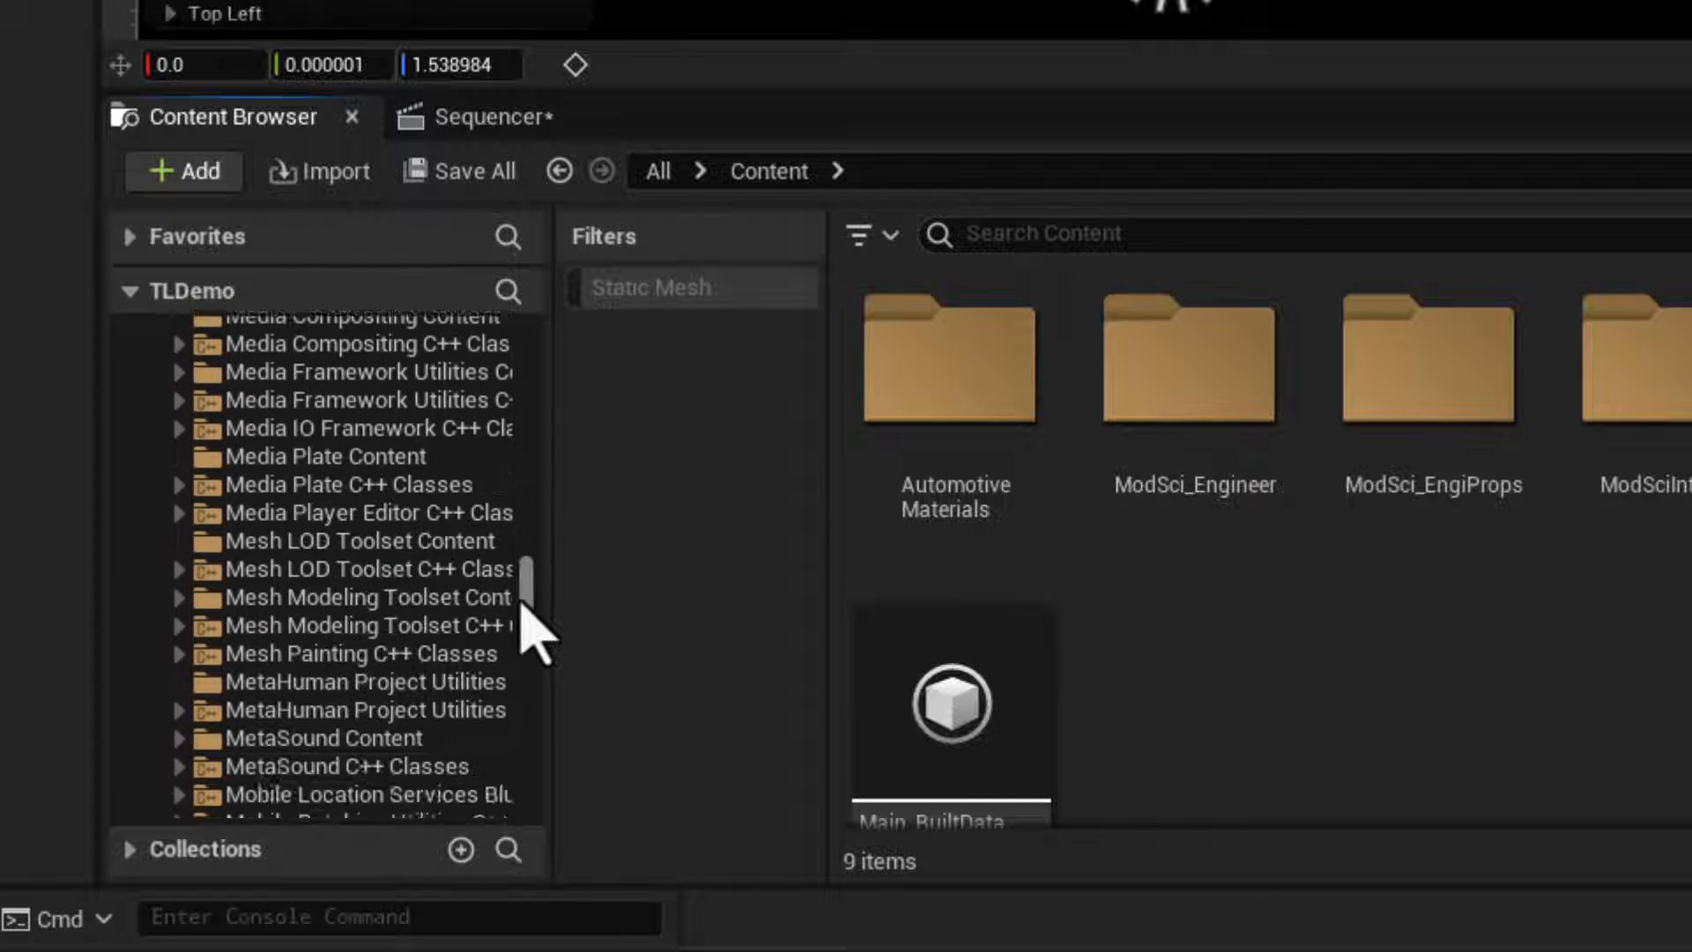
scroll(520, 605, down, 6)
click(180, 549)
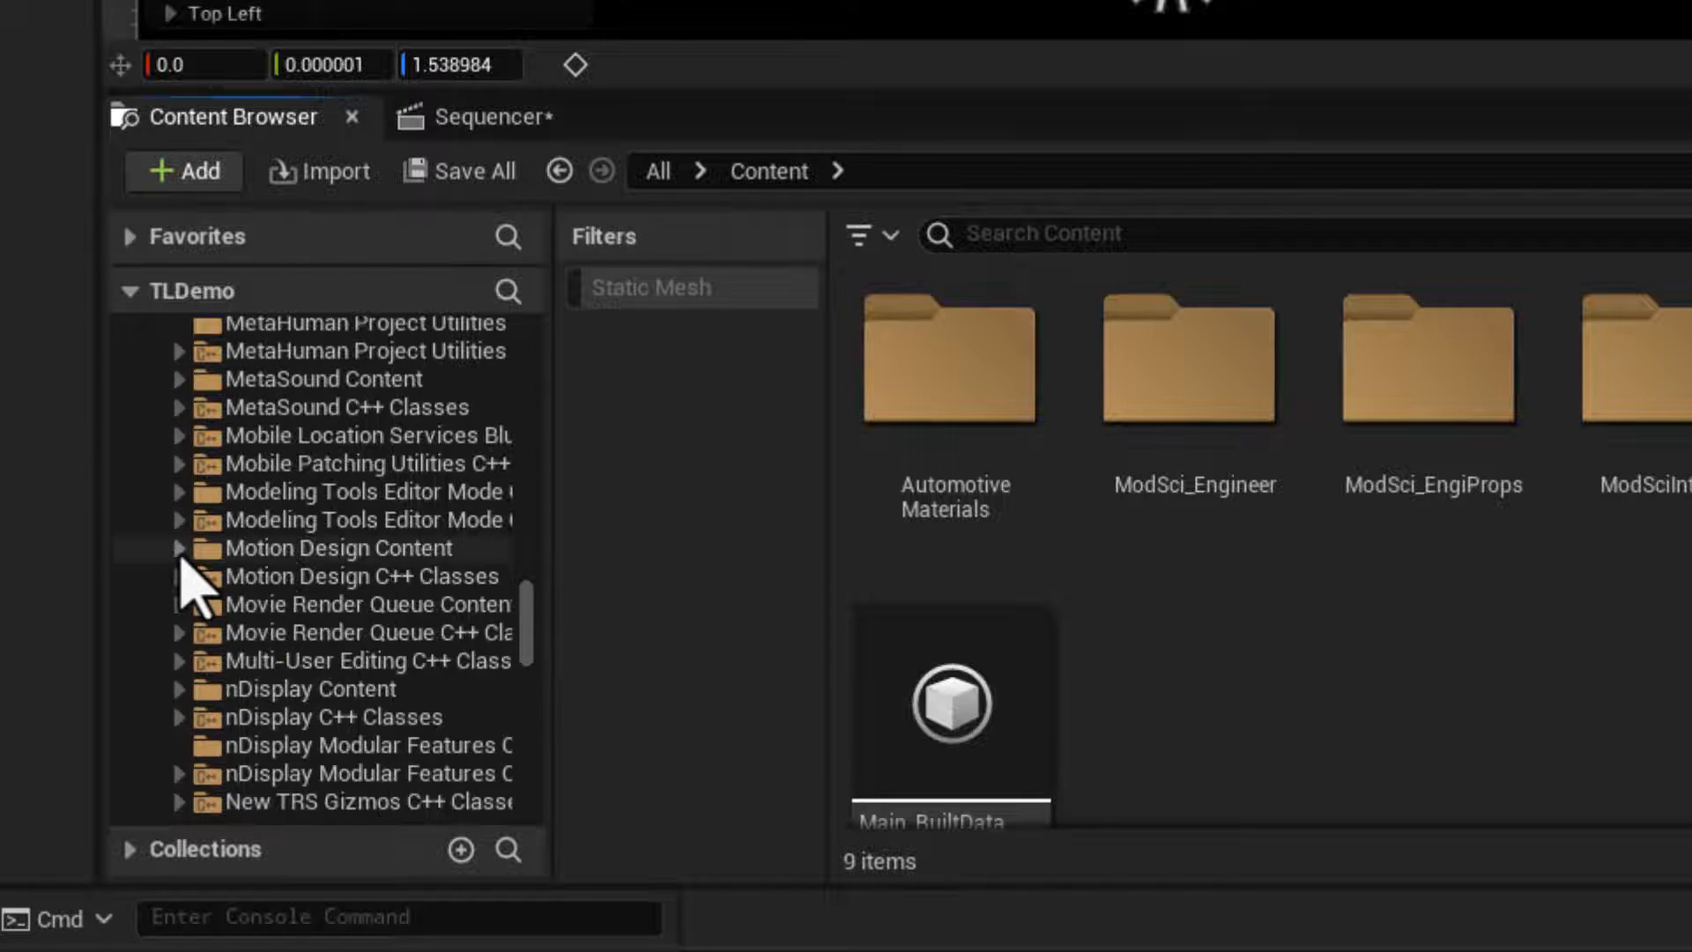
click(180, 549)
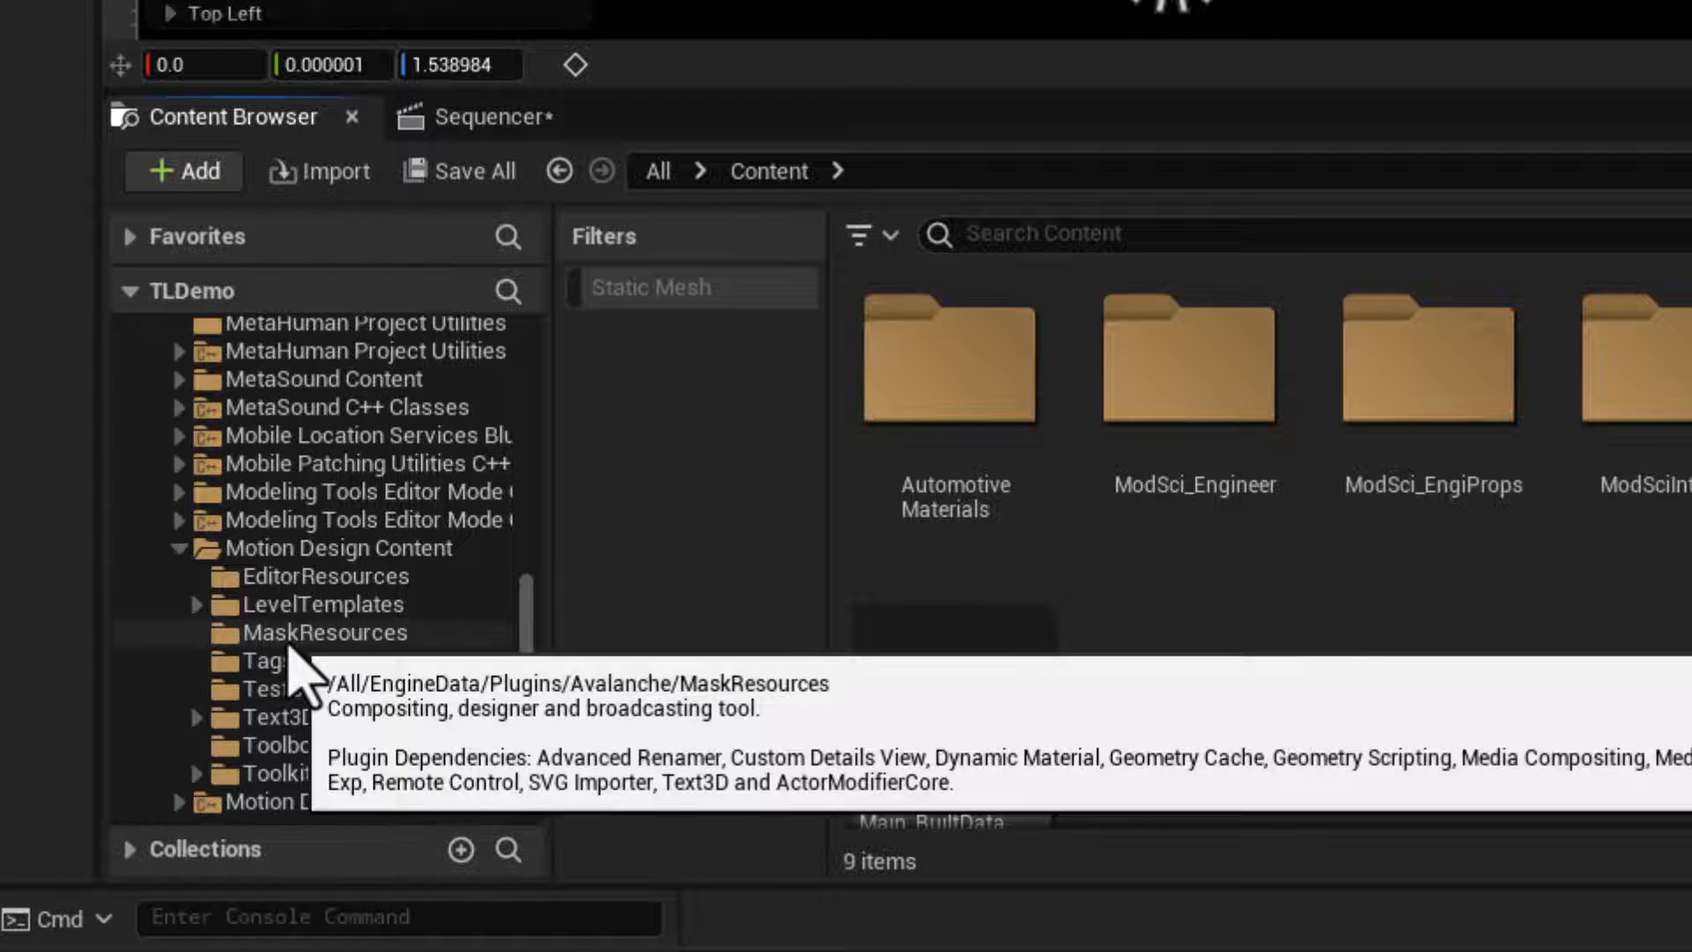
click(231, 635)
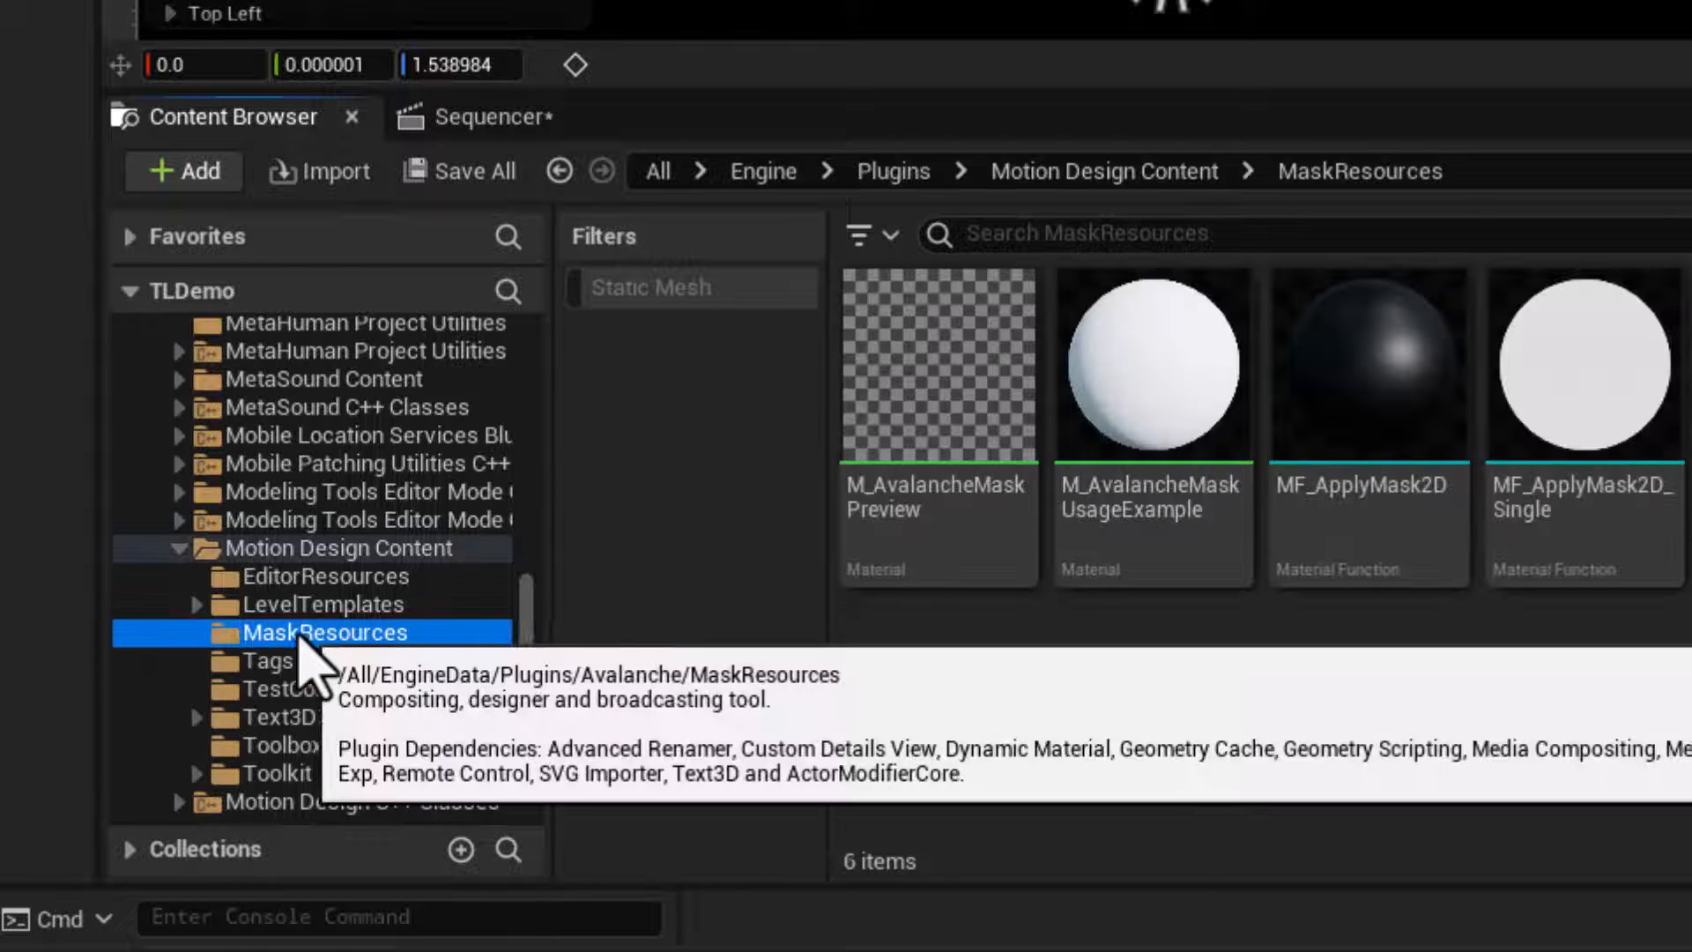
- Open the M_AvalancheMaskUsageExample material and examine how its MF_ApplyMask2D node is wired to the Opacity Mask
mouse_move(1304, 540)
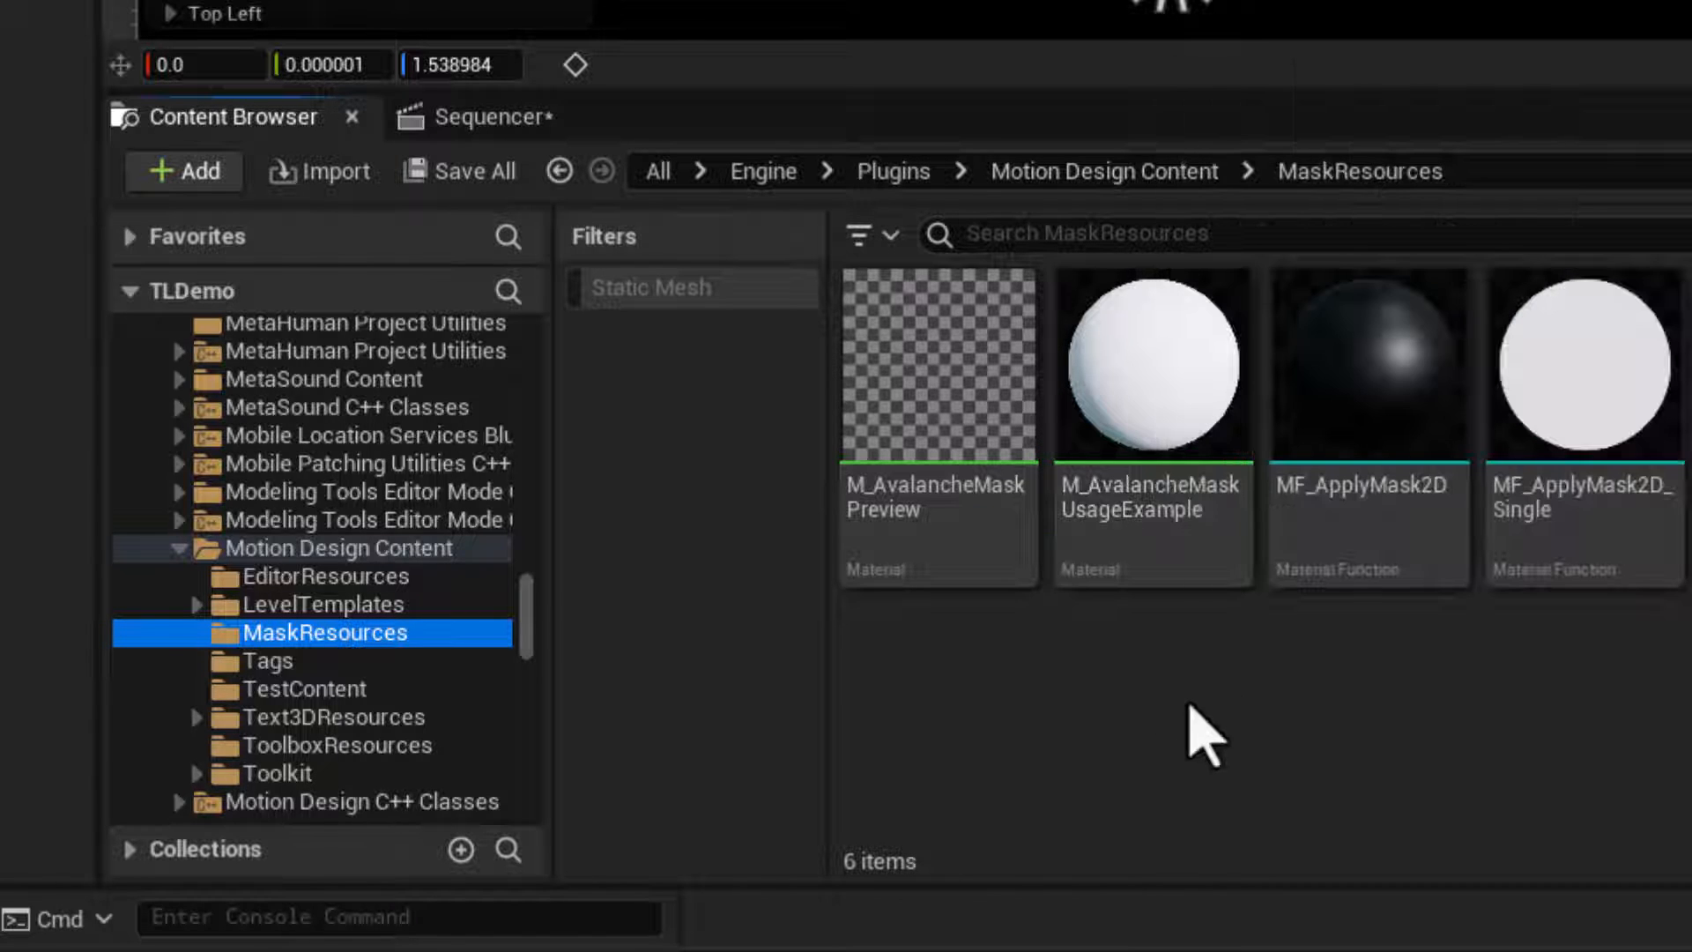
double_click(1153, 379)
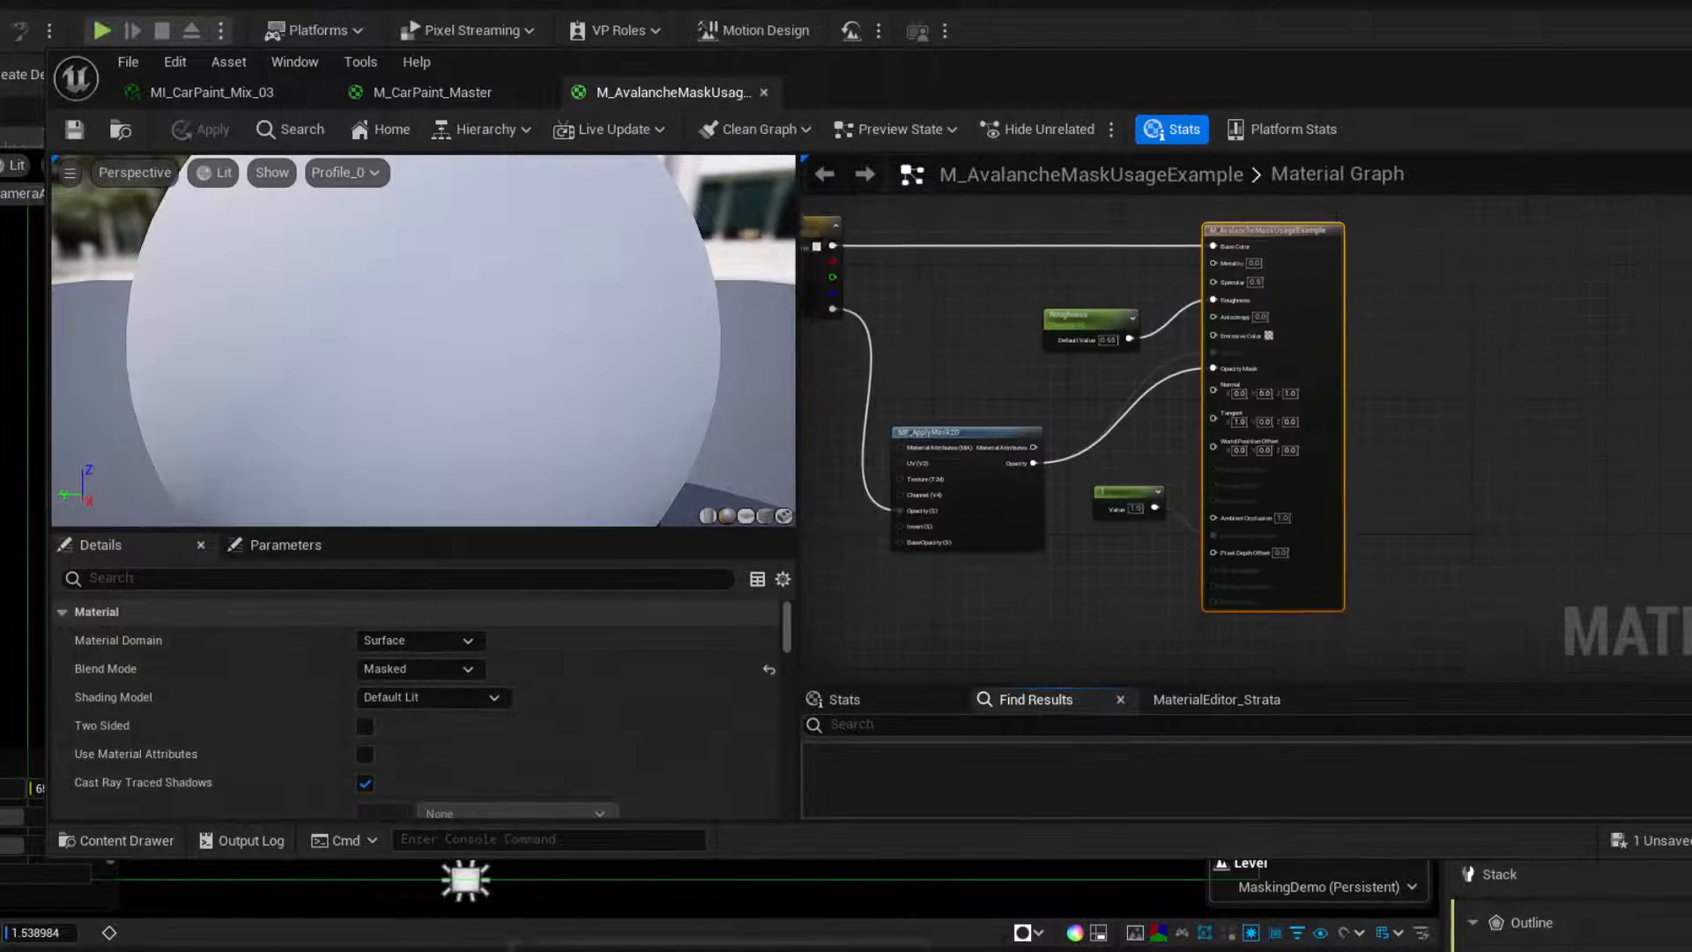
scroll(916, 569, up, 4)
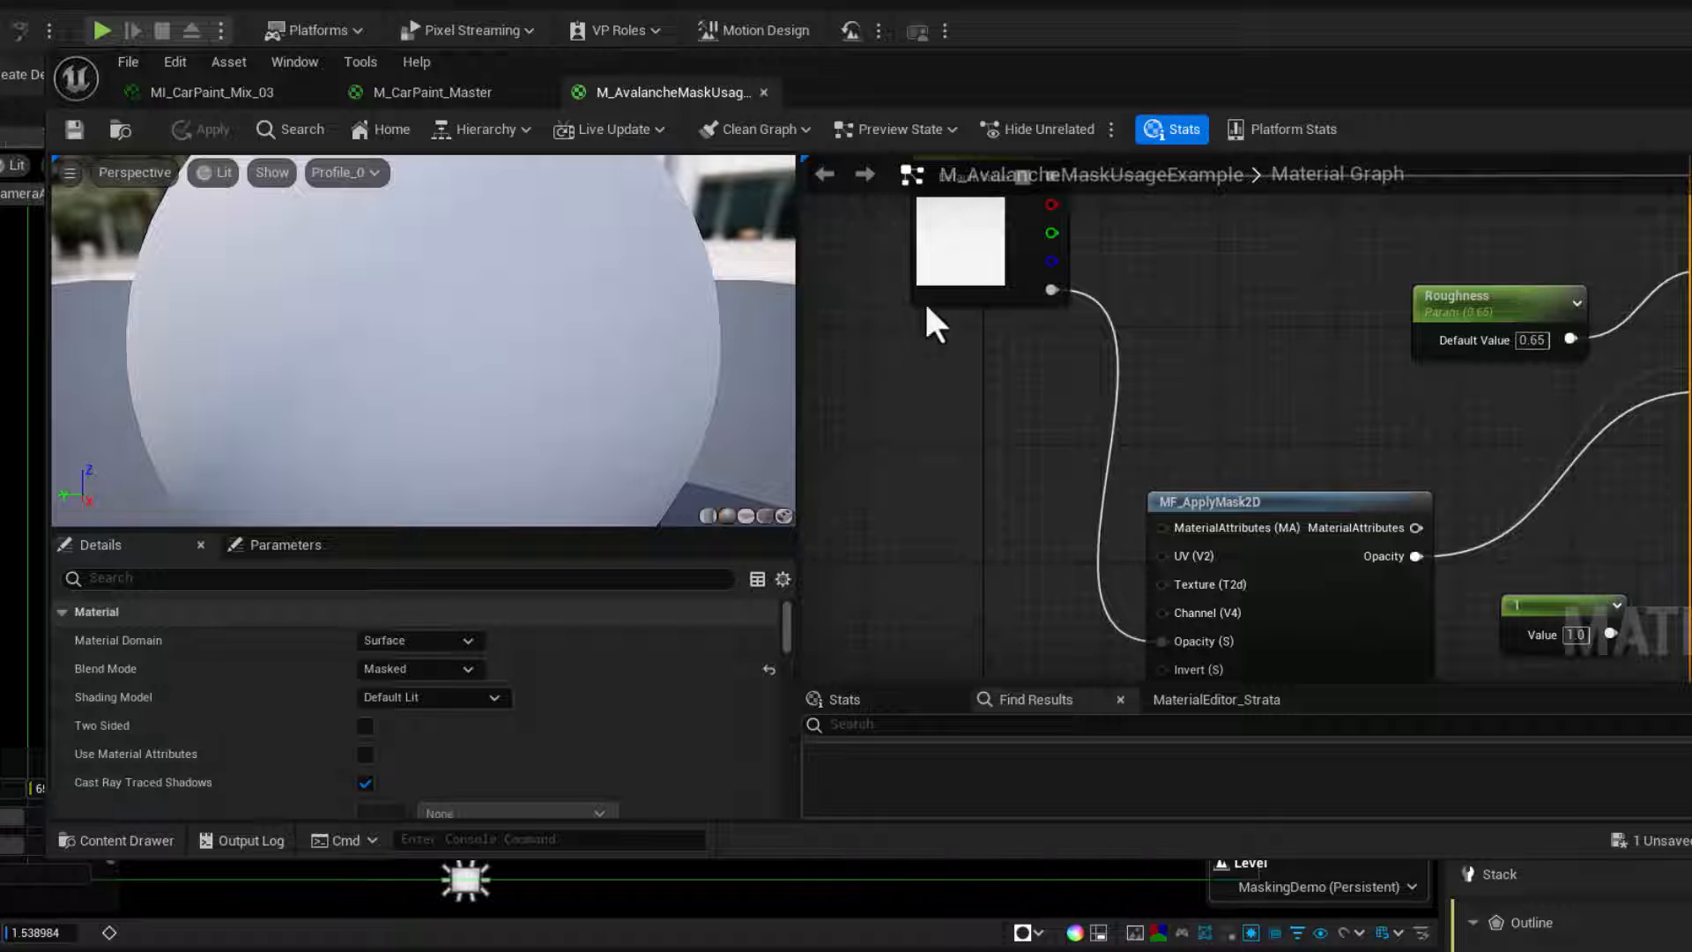
right_drag(1006, 643, 806, 319)
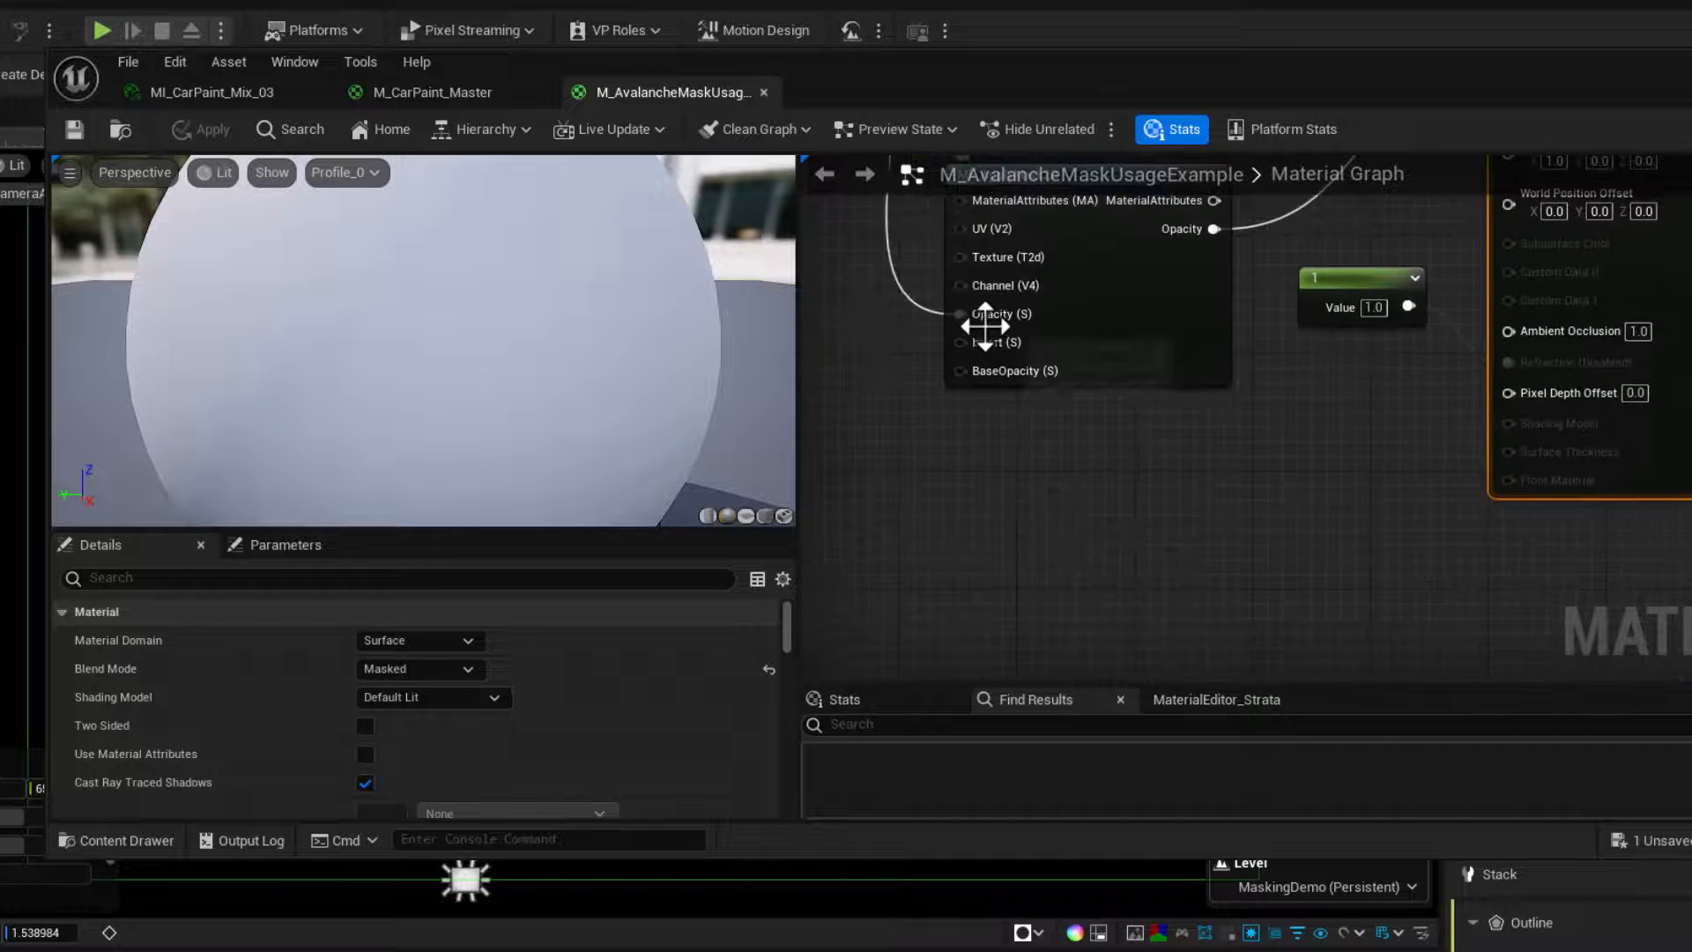
right_drag(1106, 498, 1076, 574)
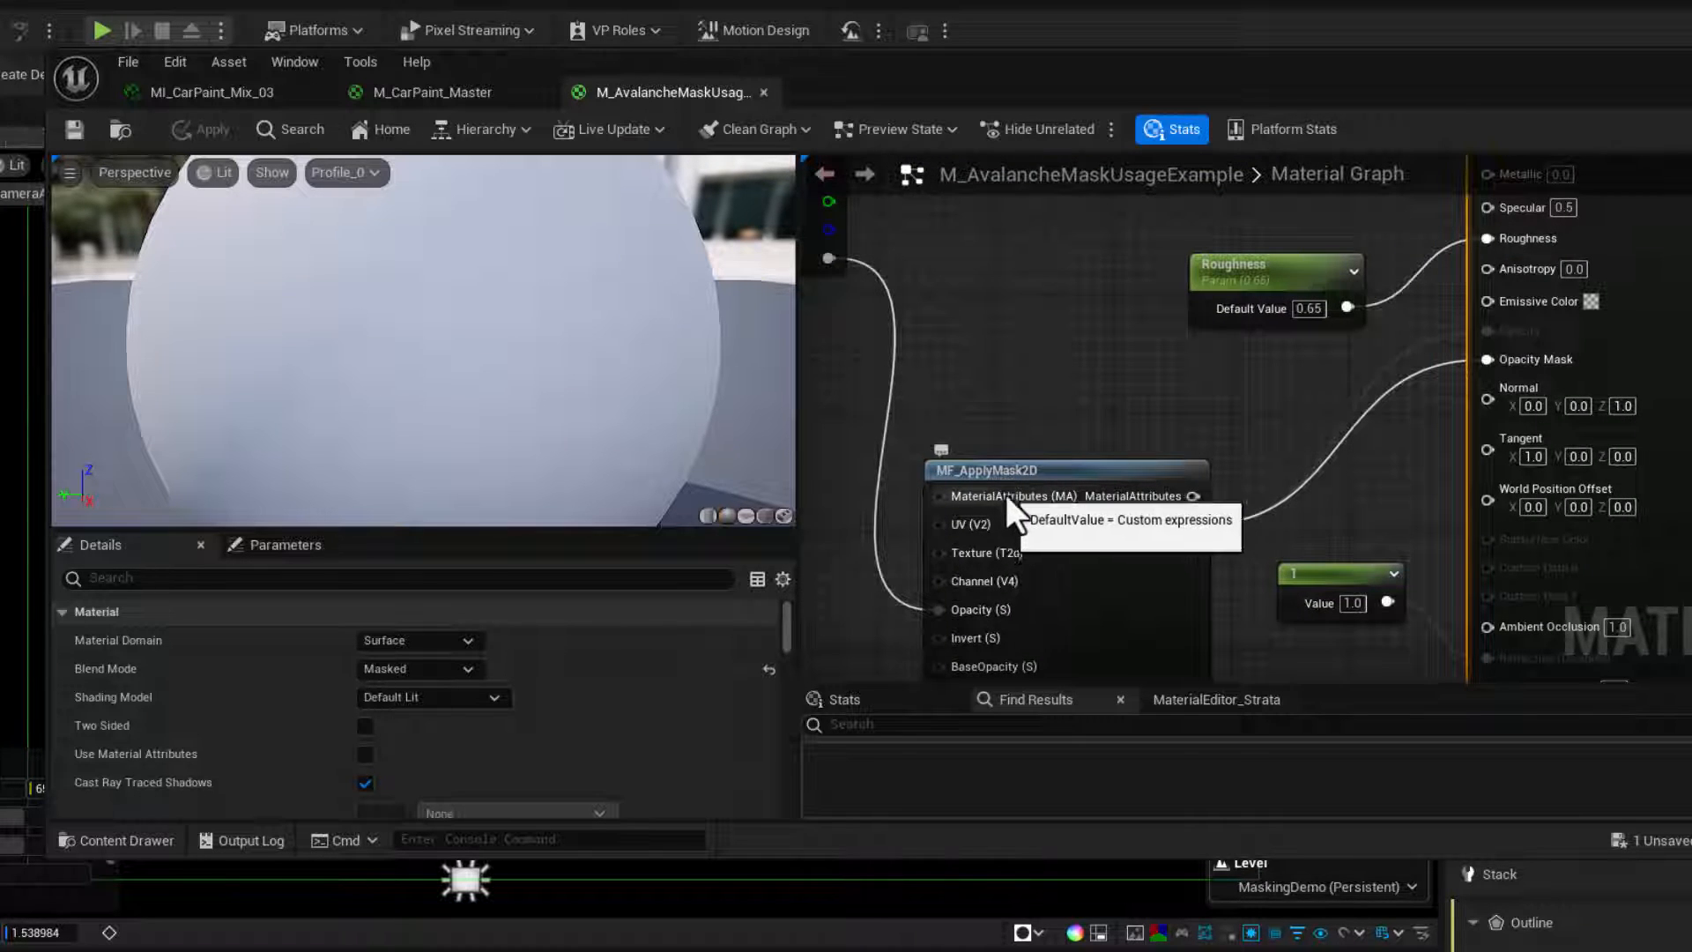
right_drag(1242, 400, 1143, 421)
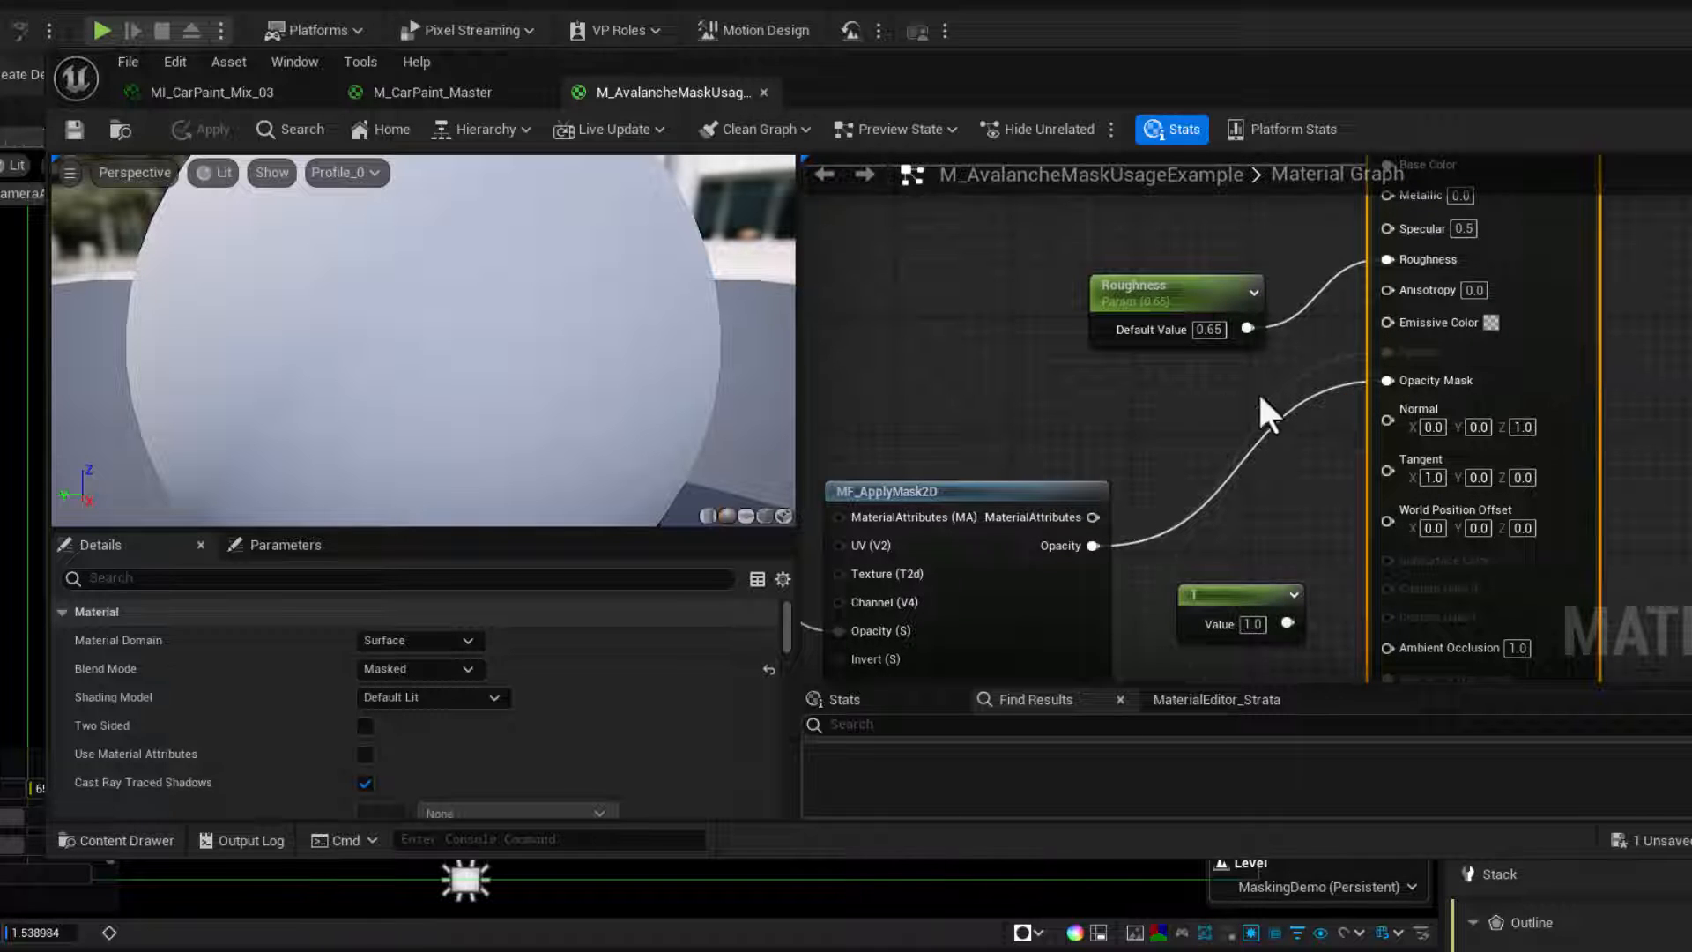
scroll(1044, 384, down, 2)
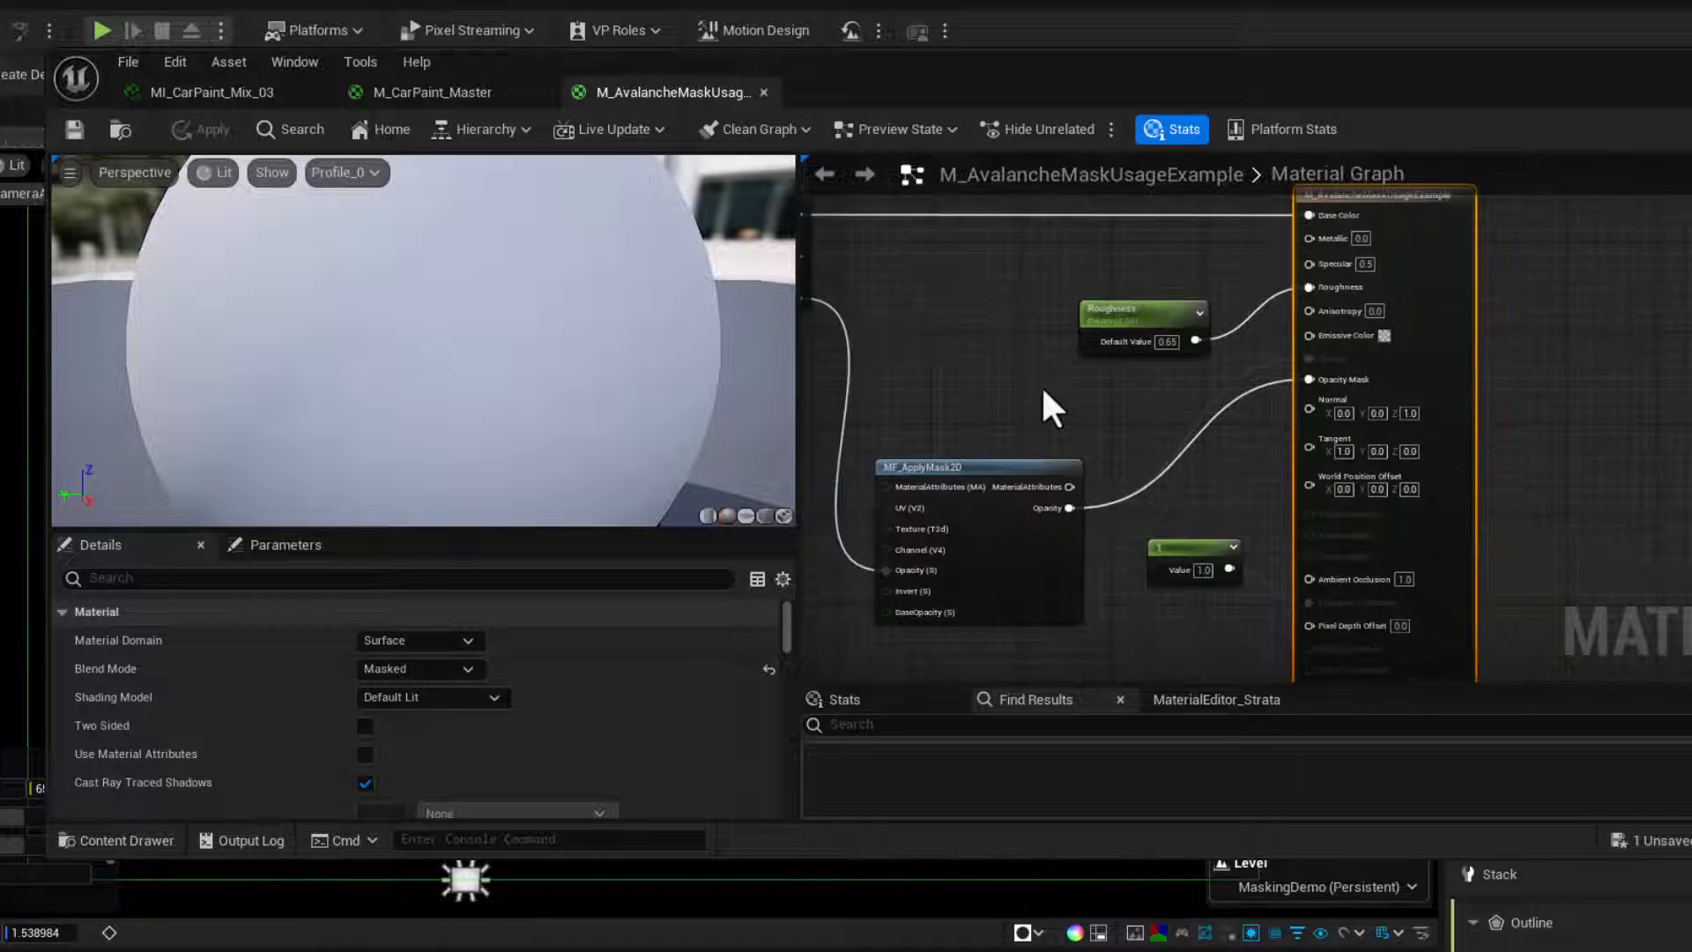
- Copy the MF_ApplyMask2D node into the M_CarPaint_Master graph and connect its Opacity output to the material's Opacity Mask
click(964, 468)
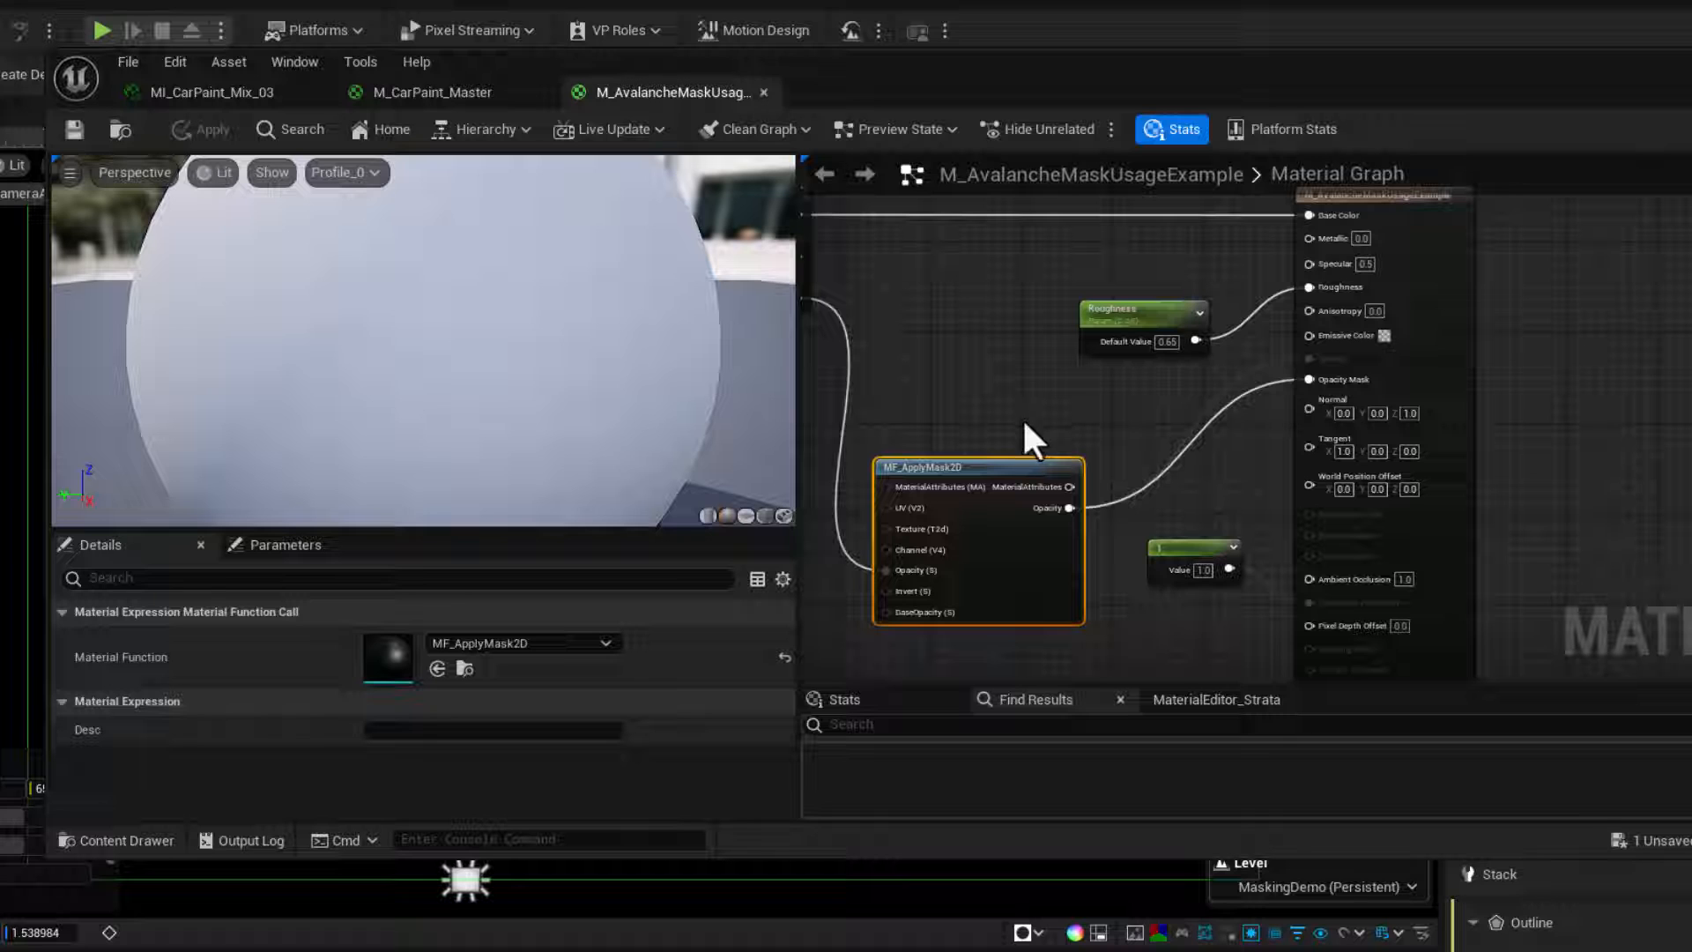
click(419, 94)
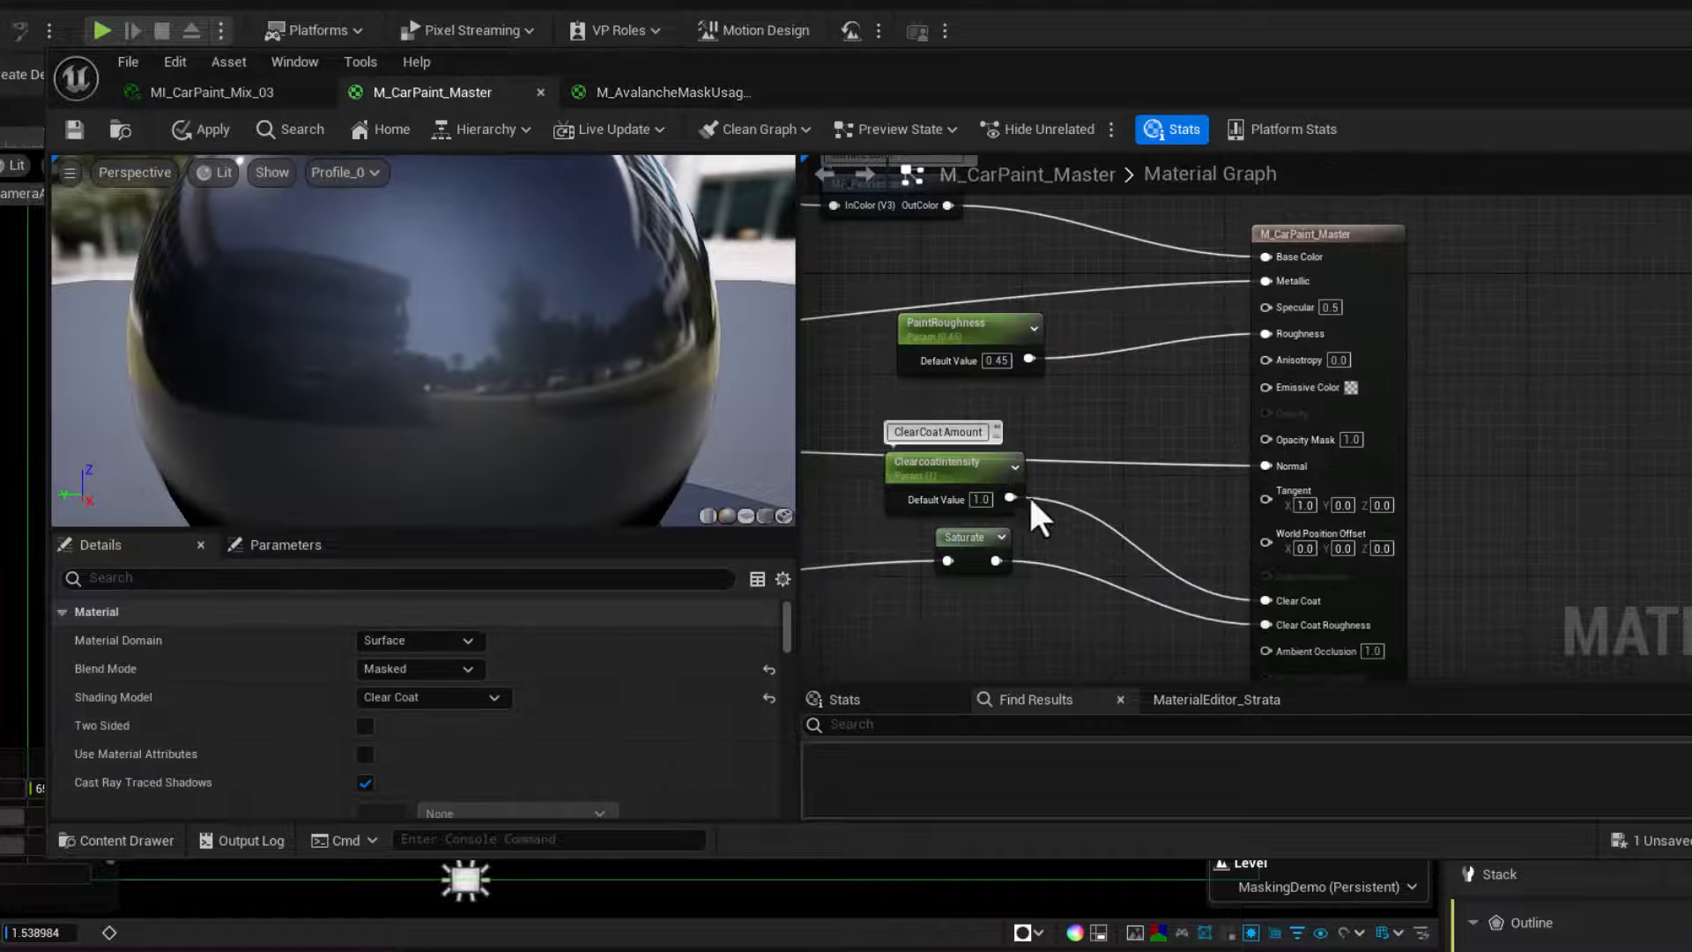
scroll(1098, 477, down, 1)
right_drag(1033, 593, 1171, 471)
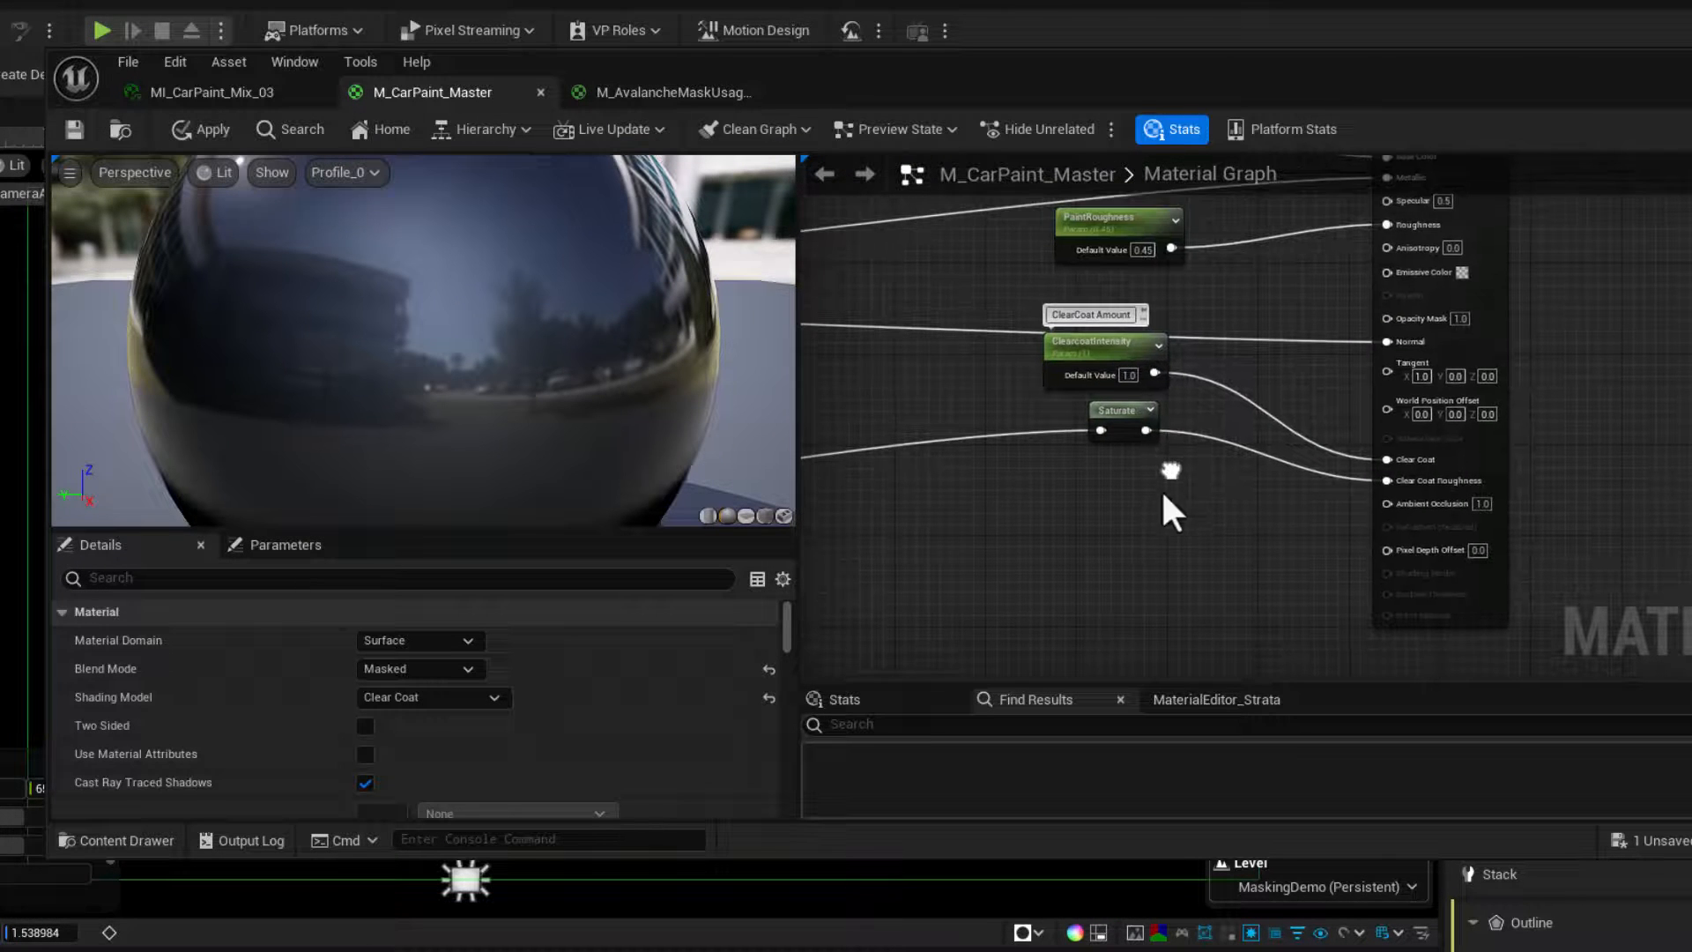
key(ctrl+v)
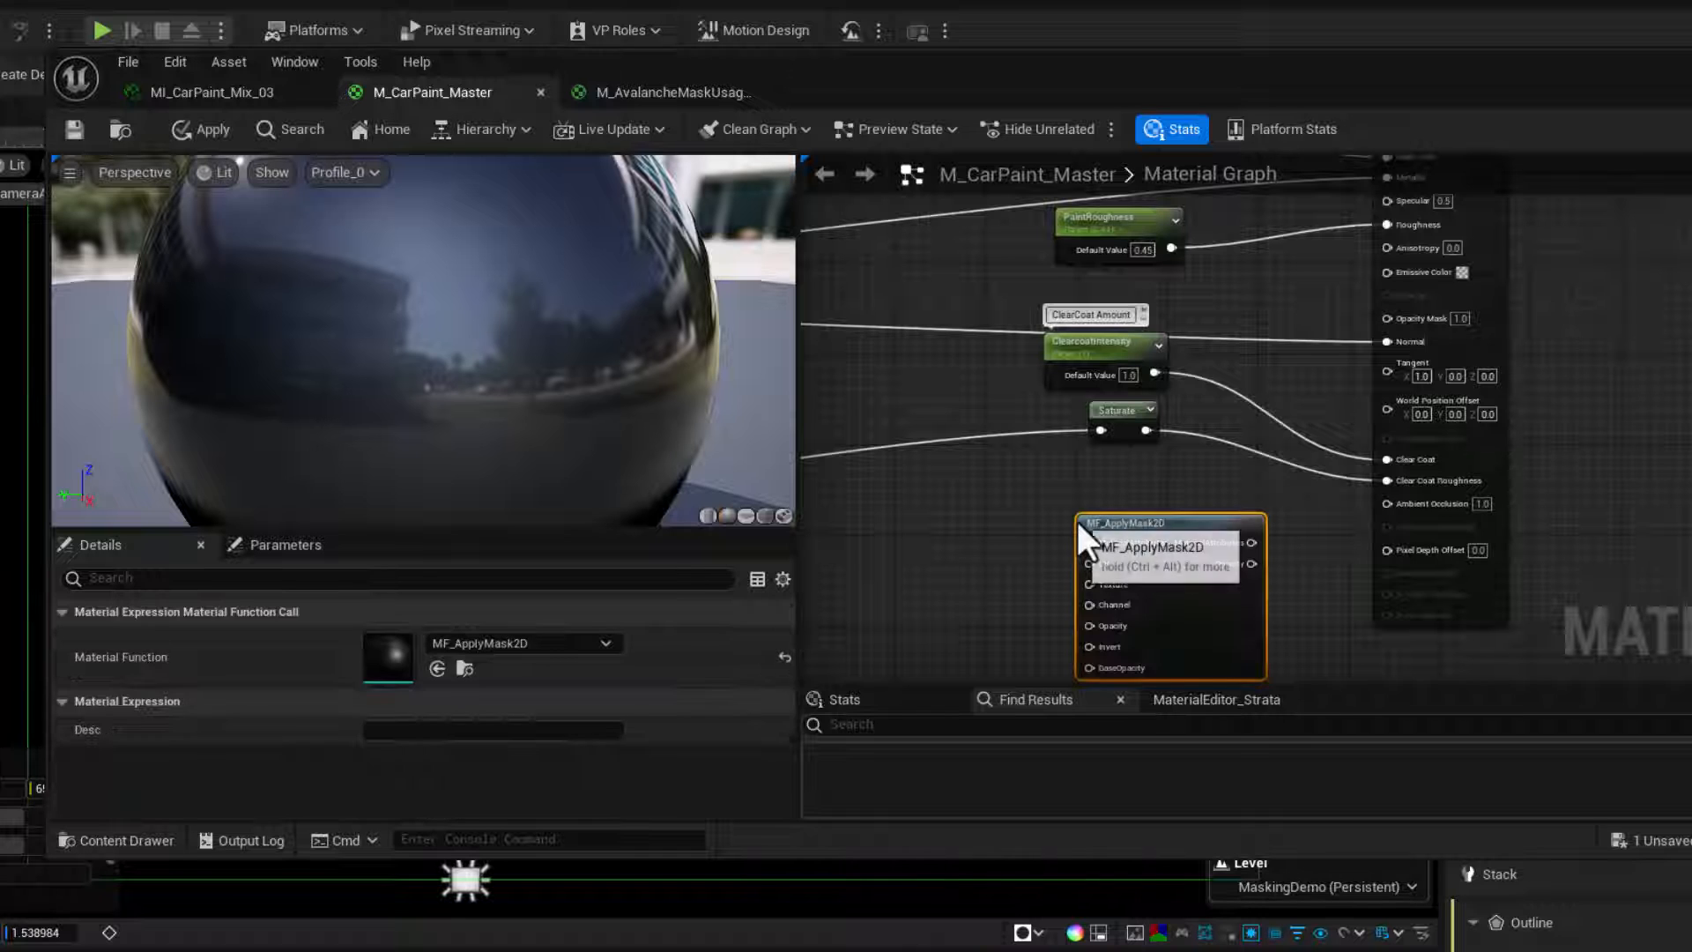
drag(1253, 564, 1388, 317)
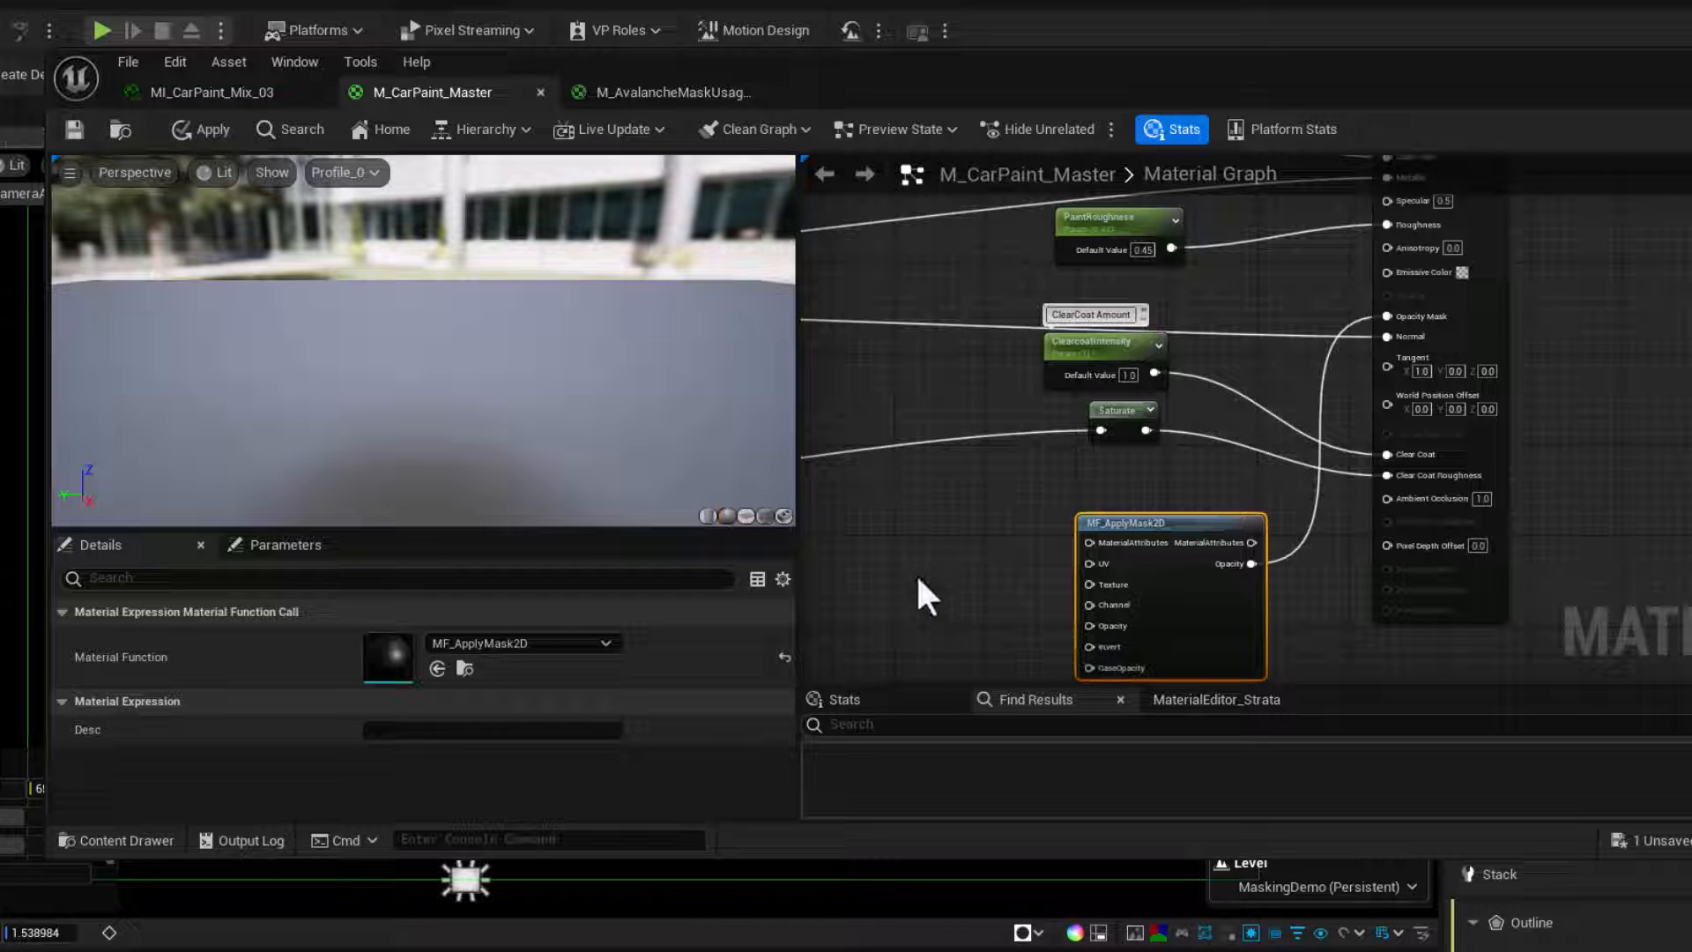
- Add a constant node beside MF_ApplyMask2D and set its value to 1
click(881, 535)
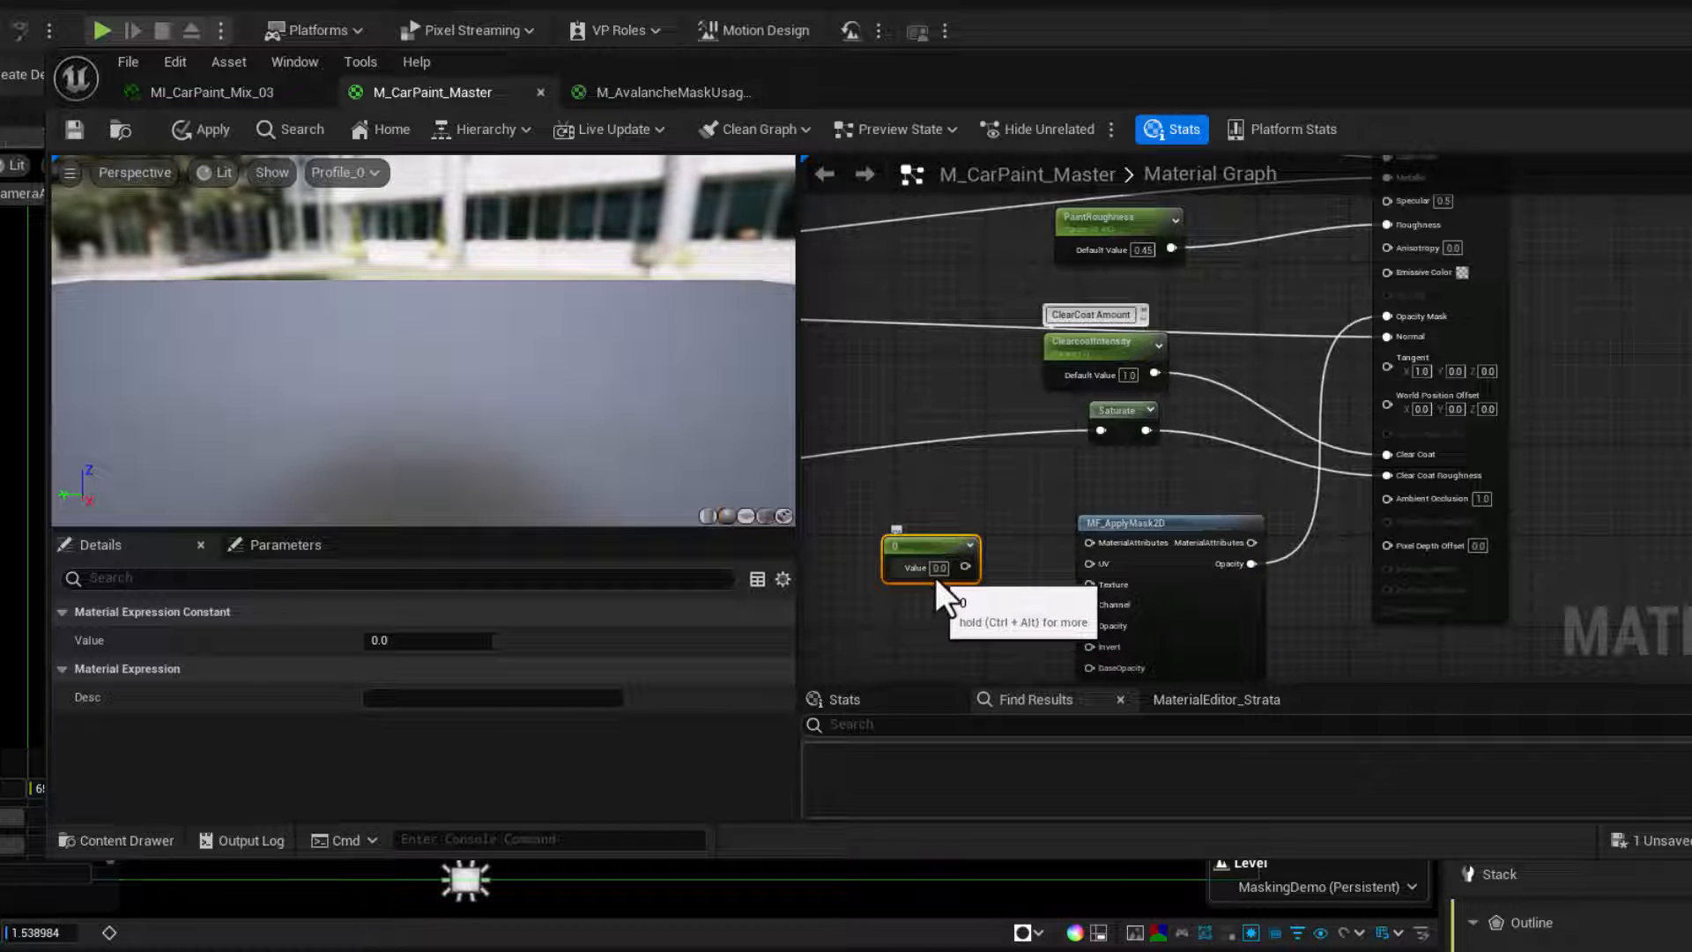
click(936, 571)
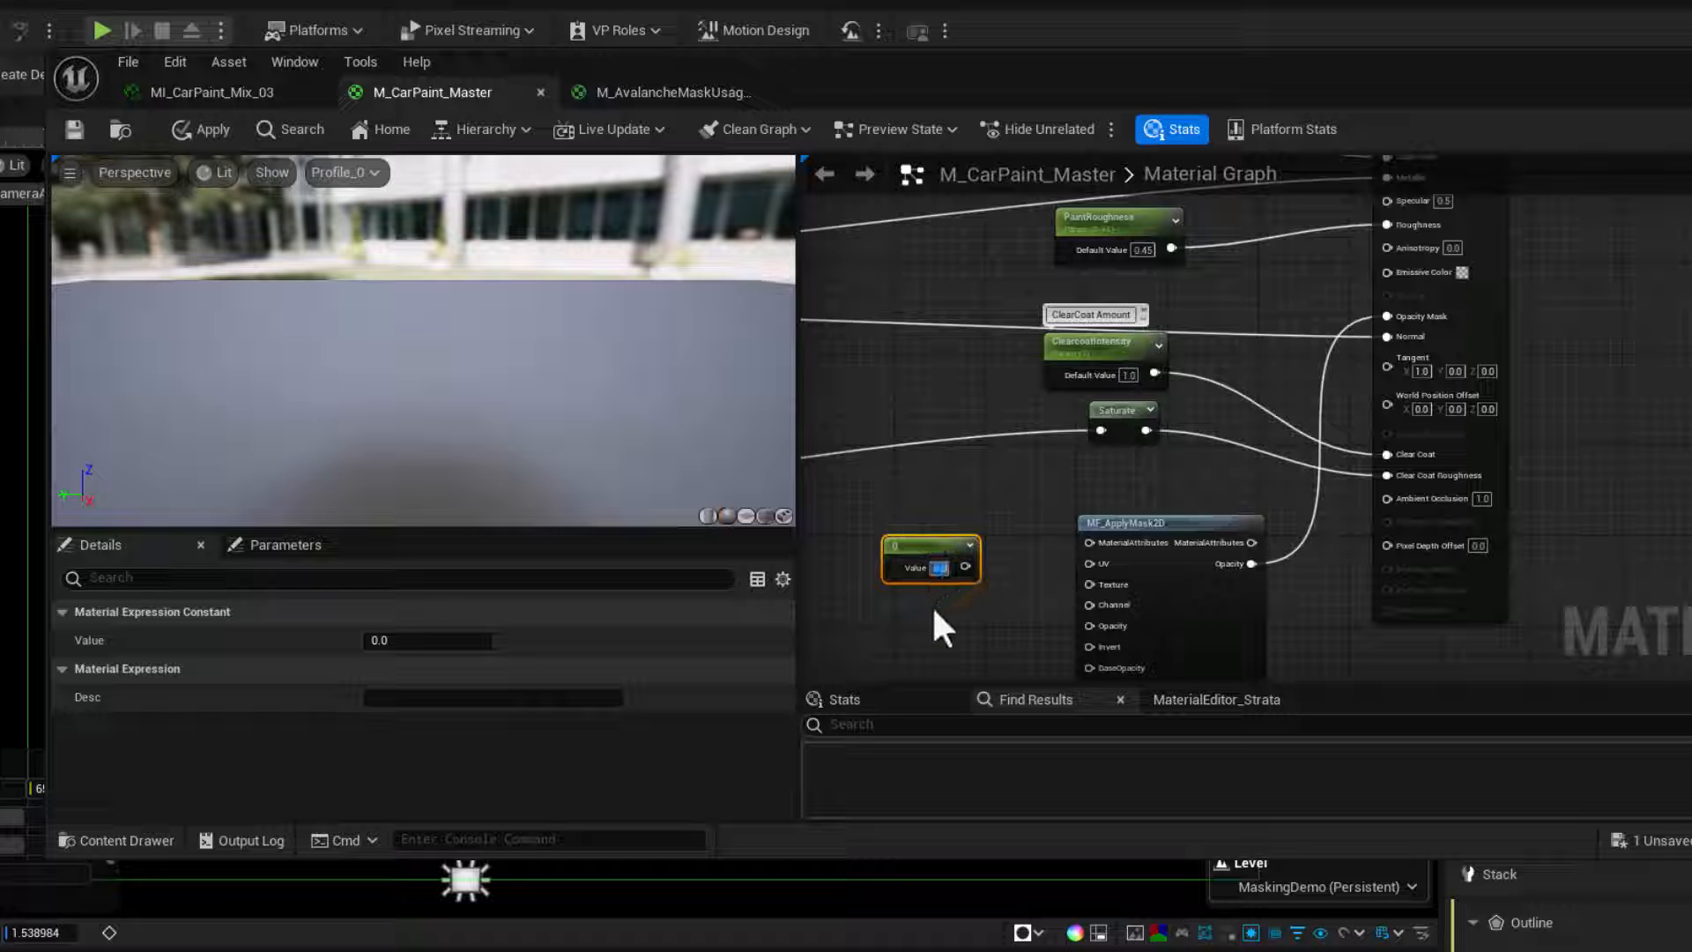
text(1)
key(Return)
click(941, 606)
click(908, 557)
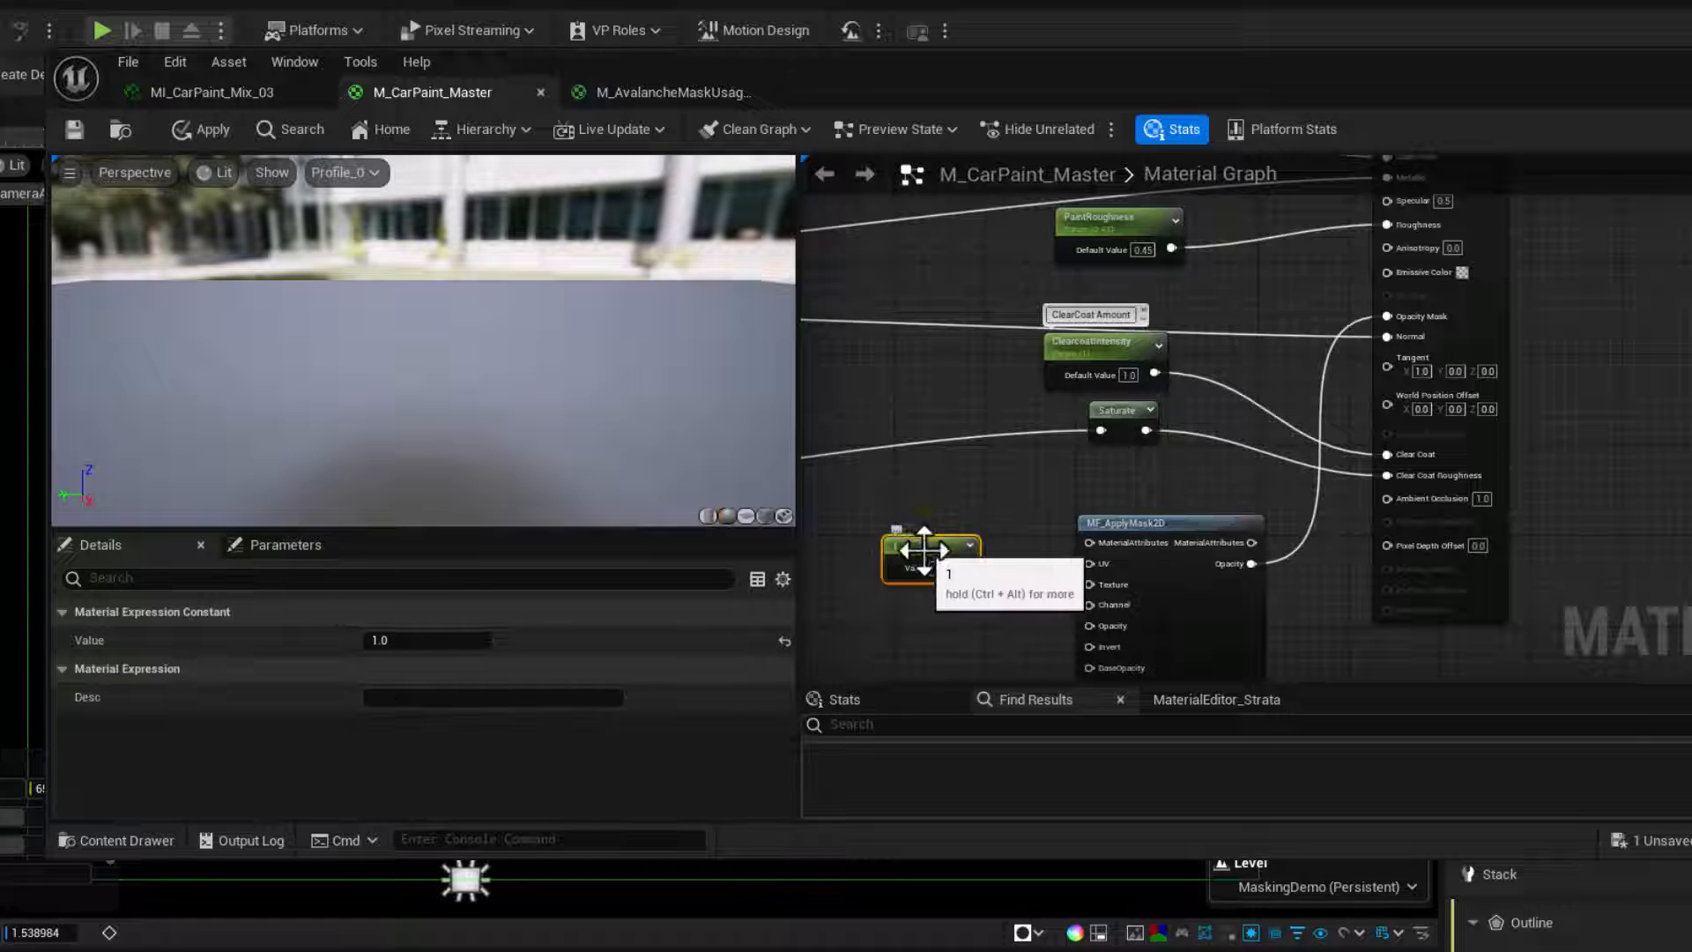
- Convert the constant to a parameter named Opacity Init and connect it to the Opacity input of MF_ApplyMask2D
right_drag(905, 553, 907, 551)
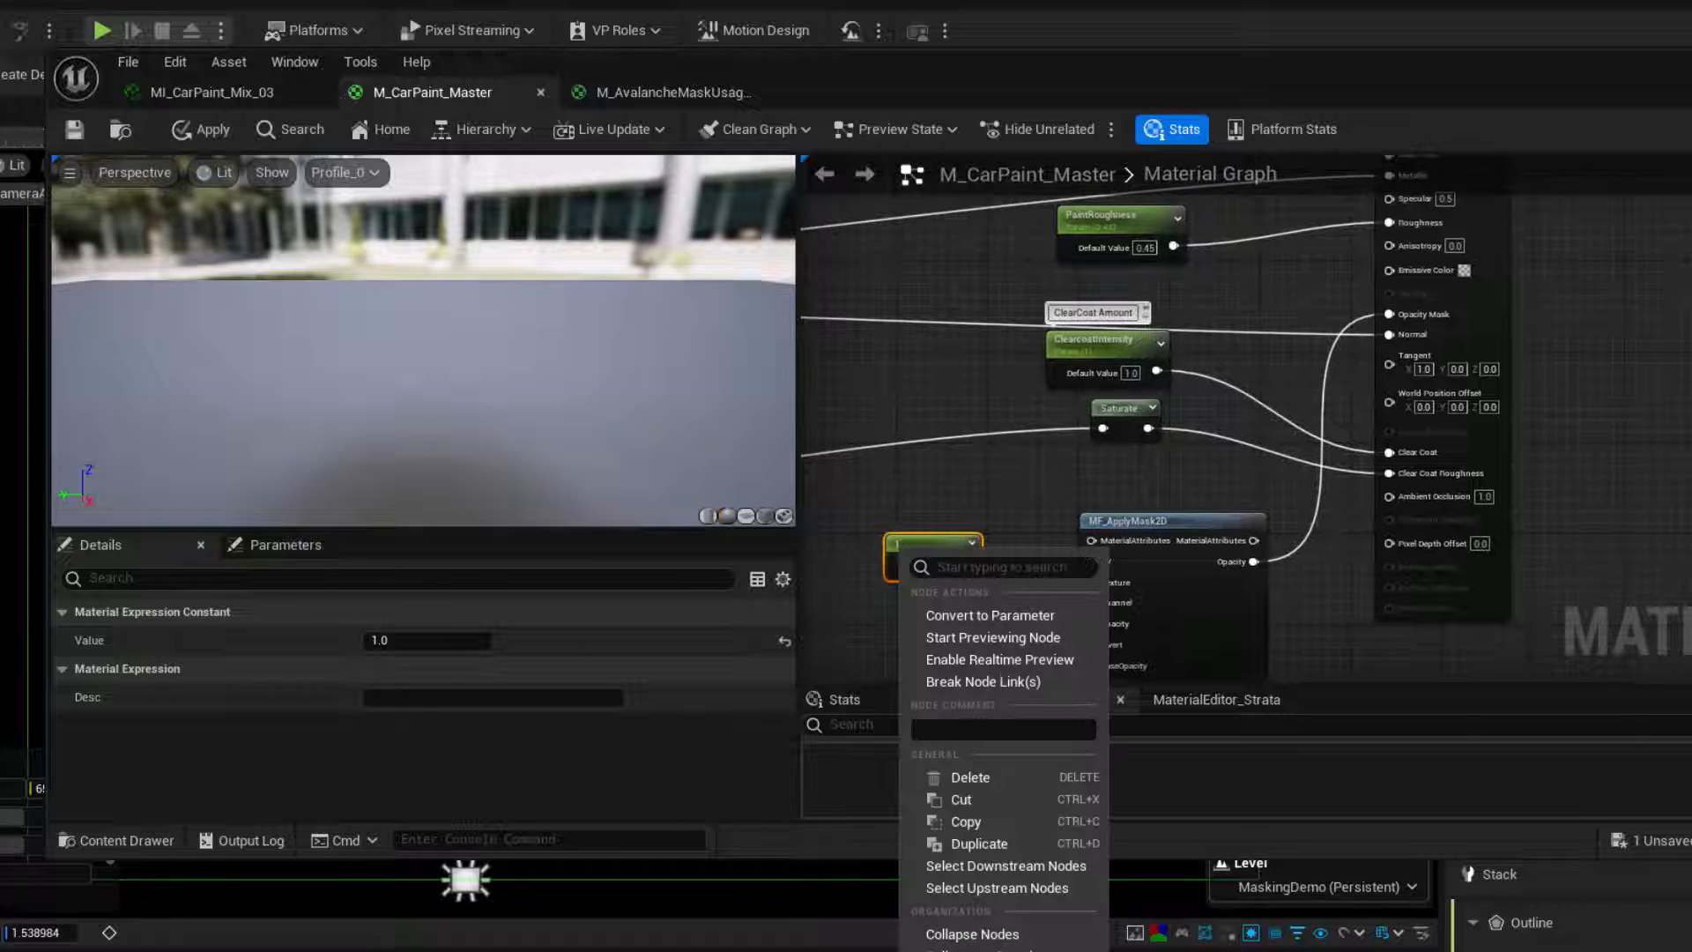
click(932, 609)
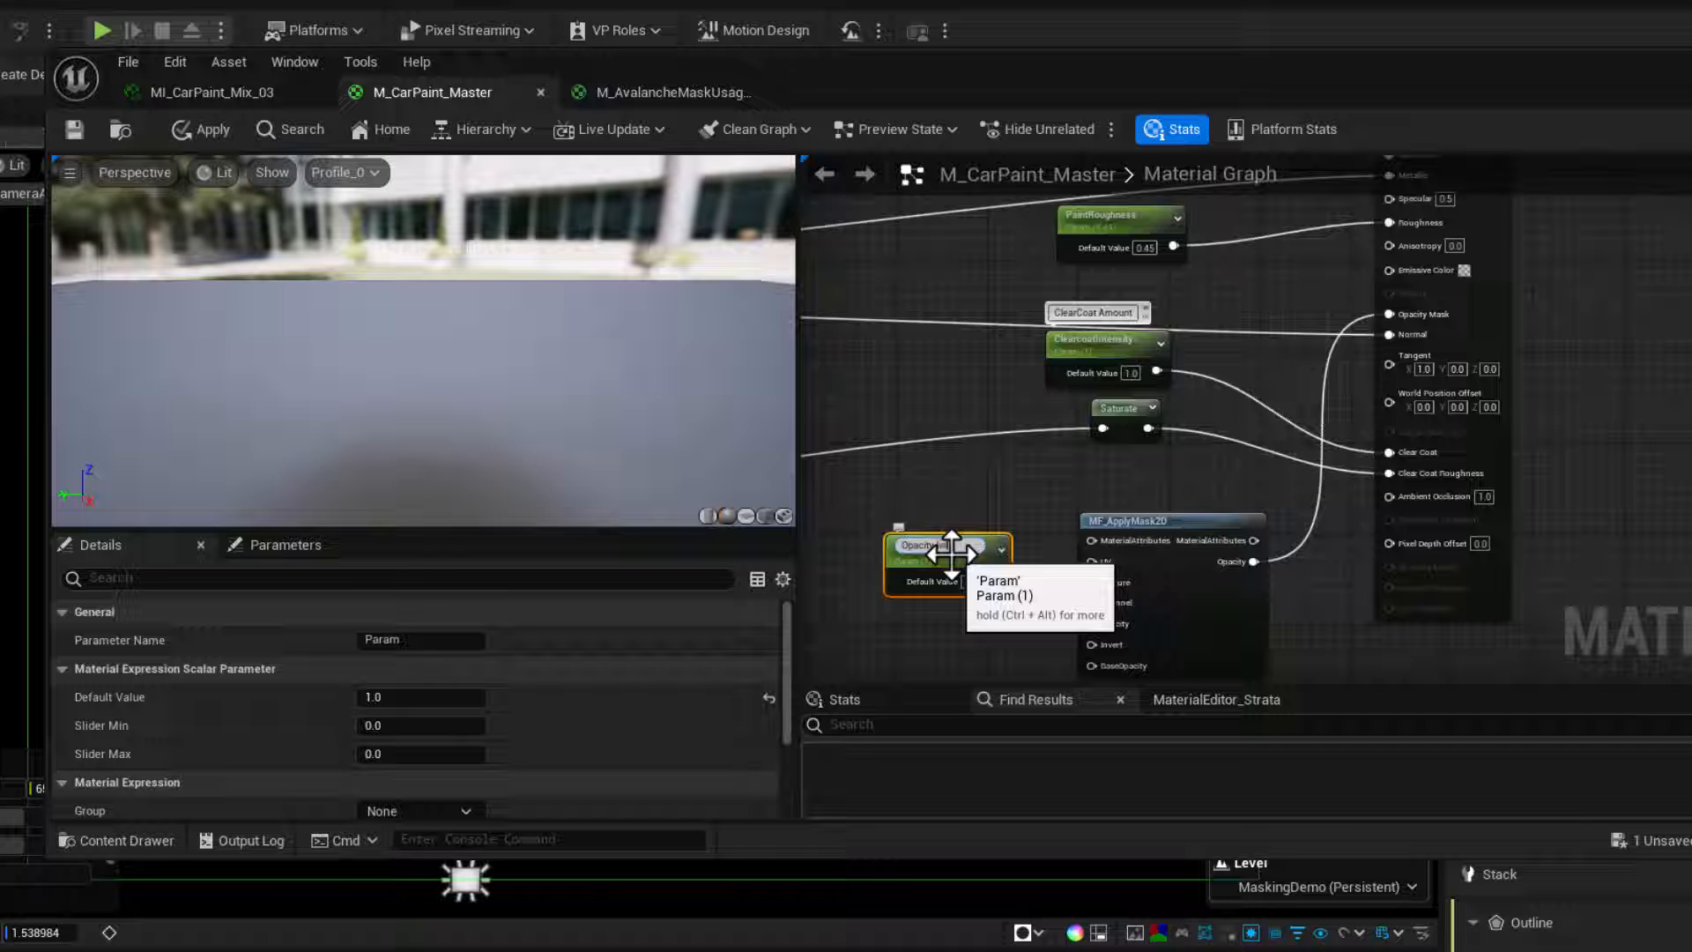
key(Return)
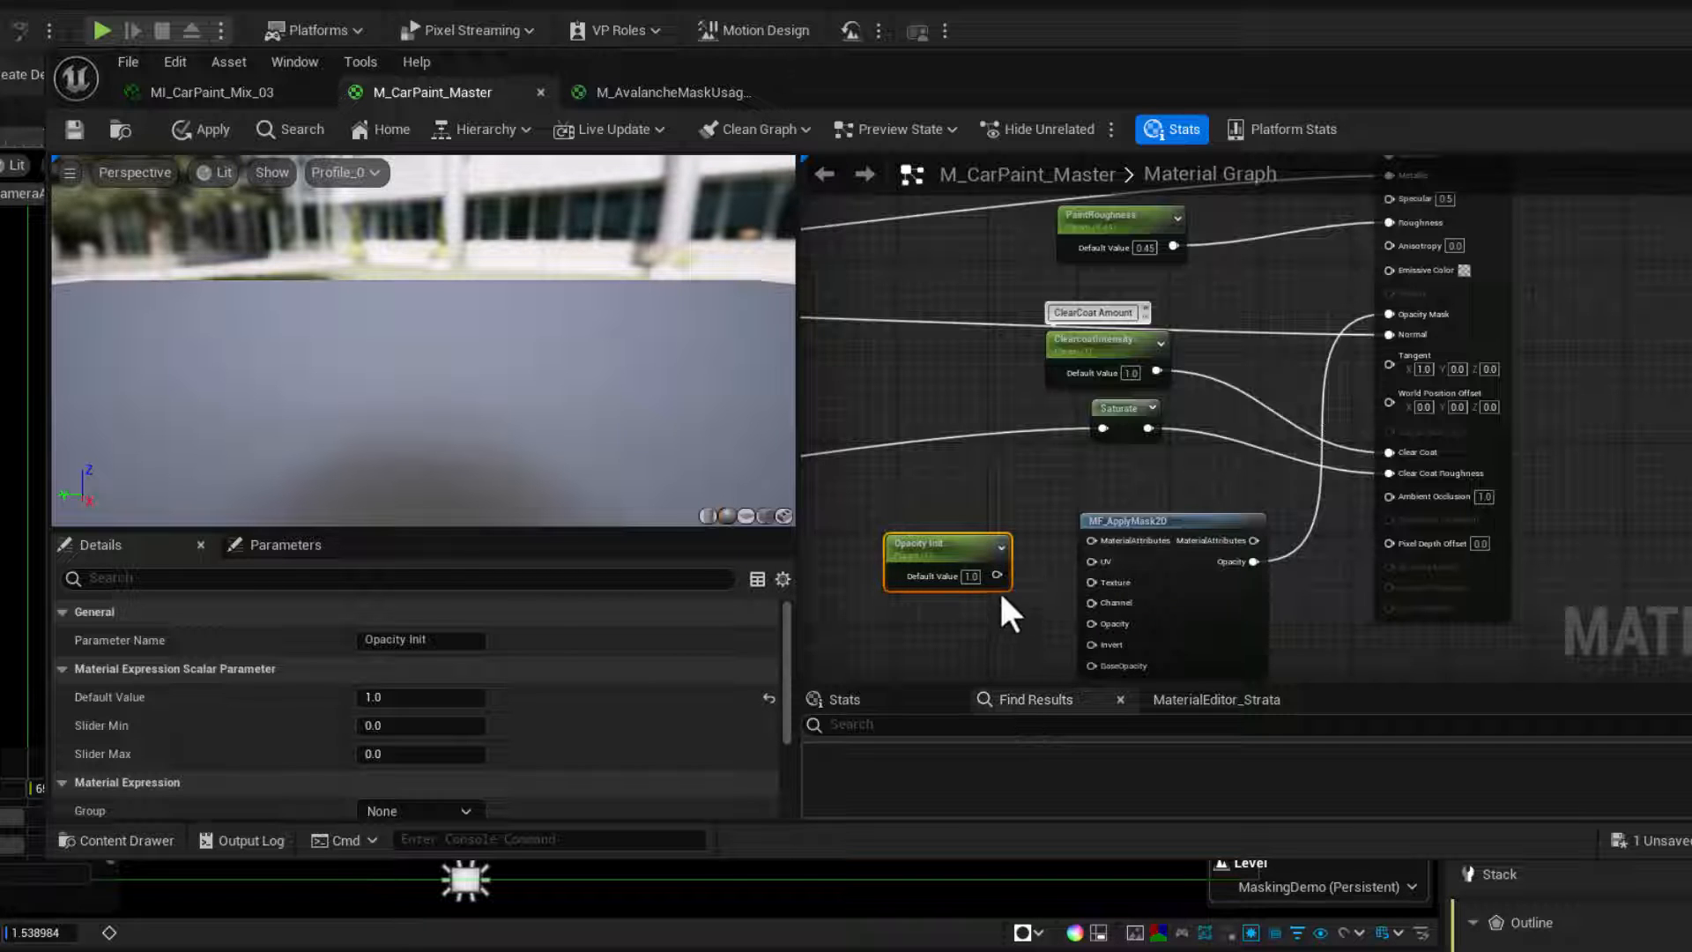
drag(996, 575, 1091, 624)
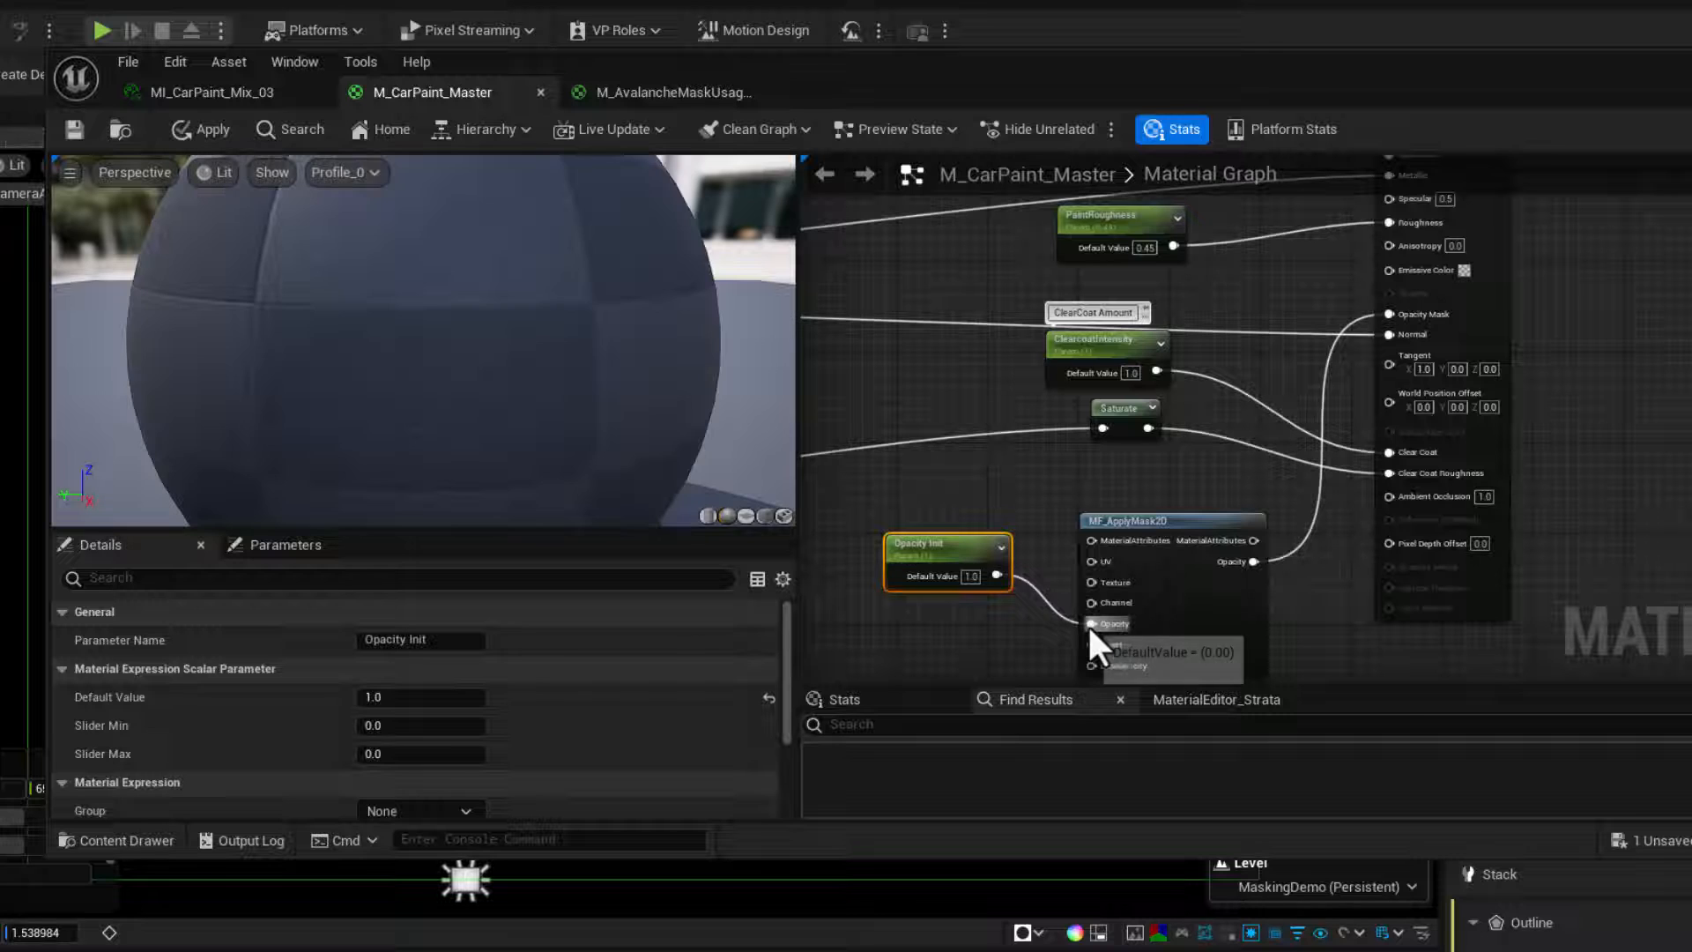
double_click(923, 549)
click(1006, 653)
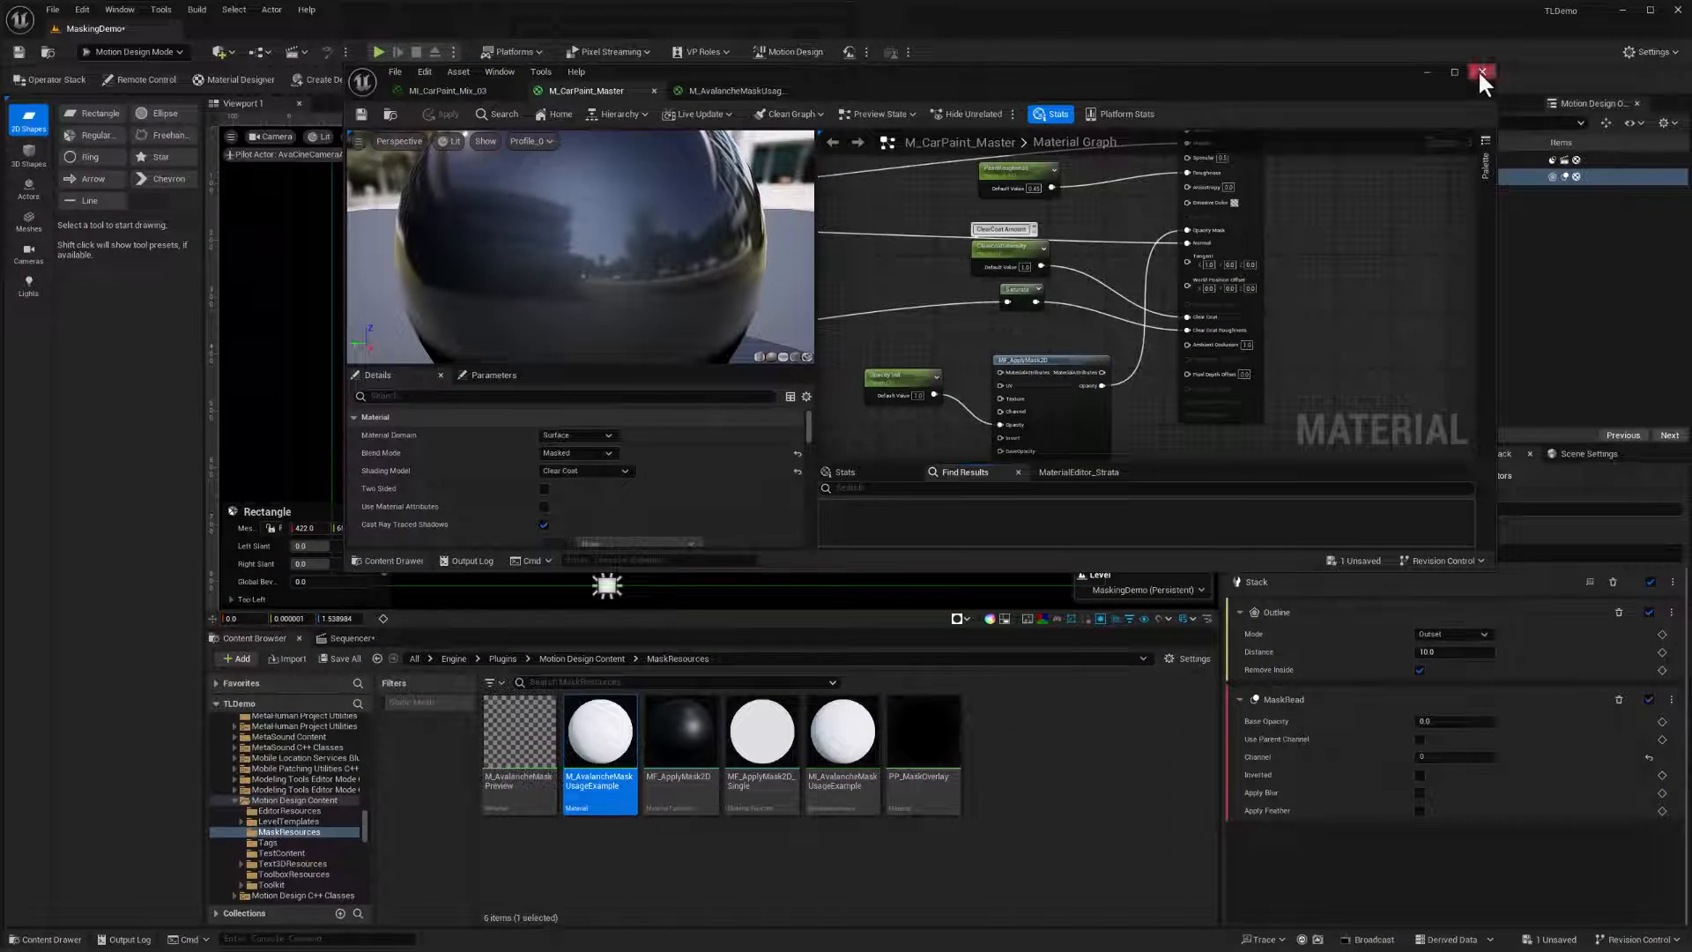
- Close the material editor, then remove the outlined rectangle's Mask (Apply) modifier and add it again
click(1478, 70)
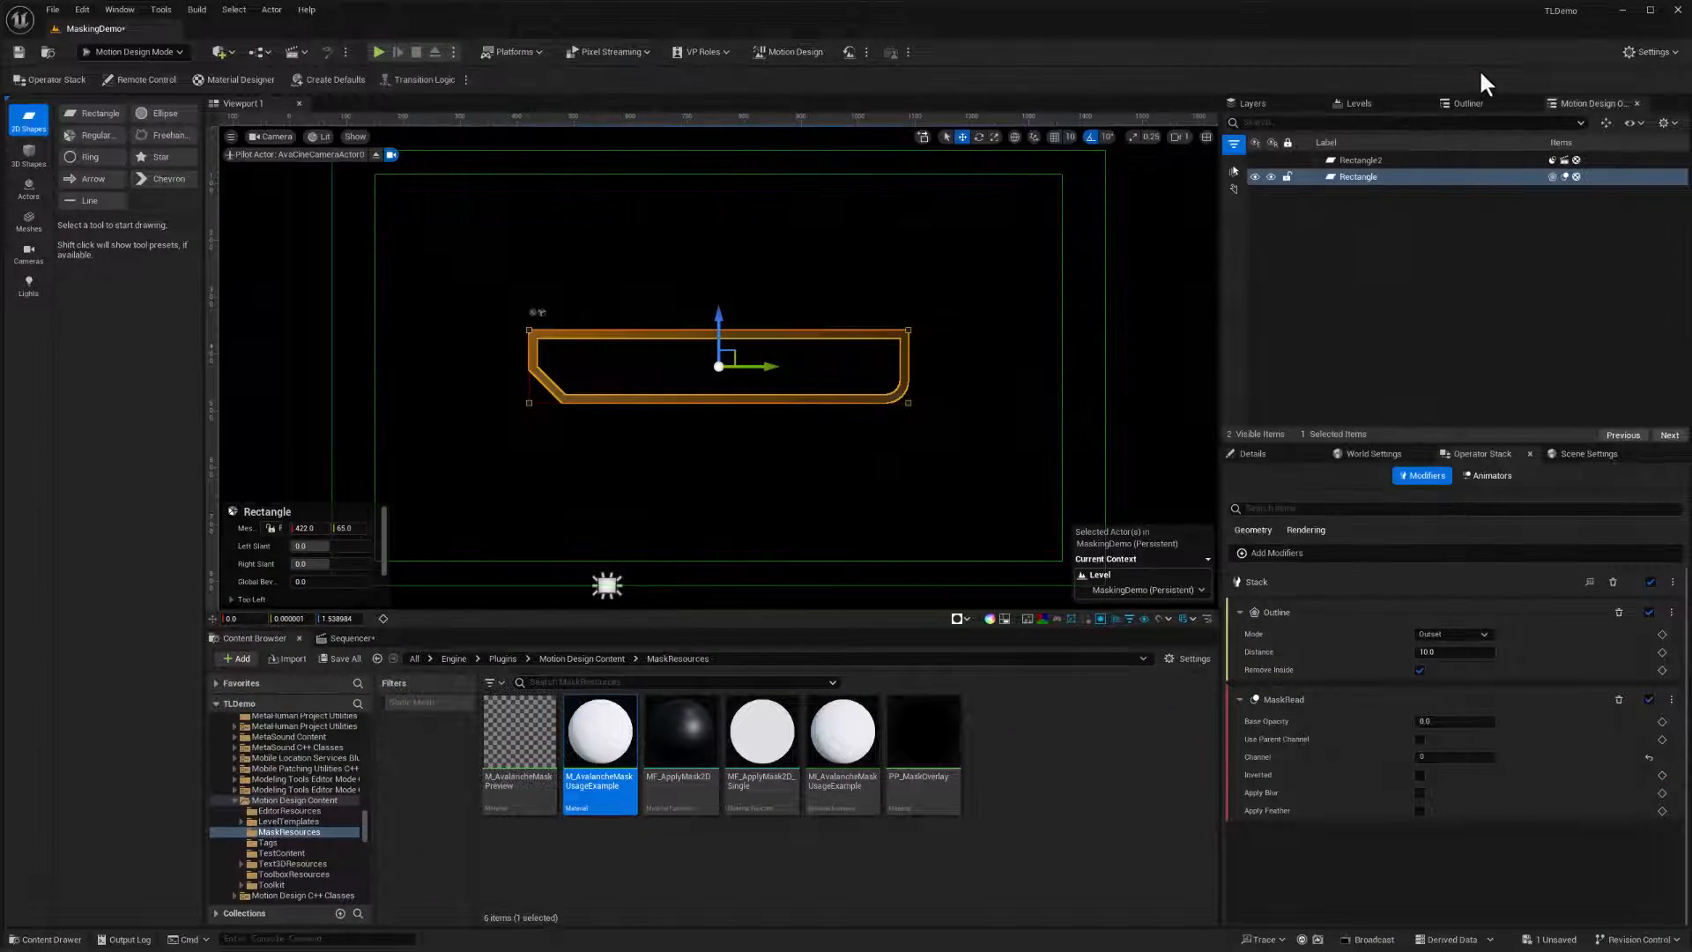
click(1618, 700)
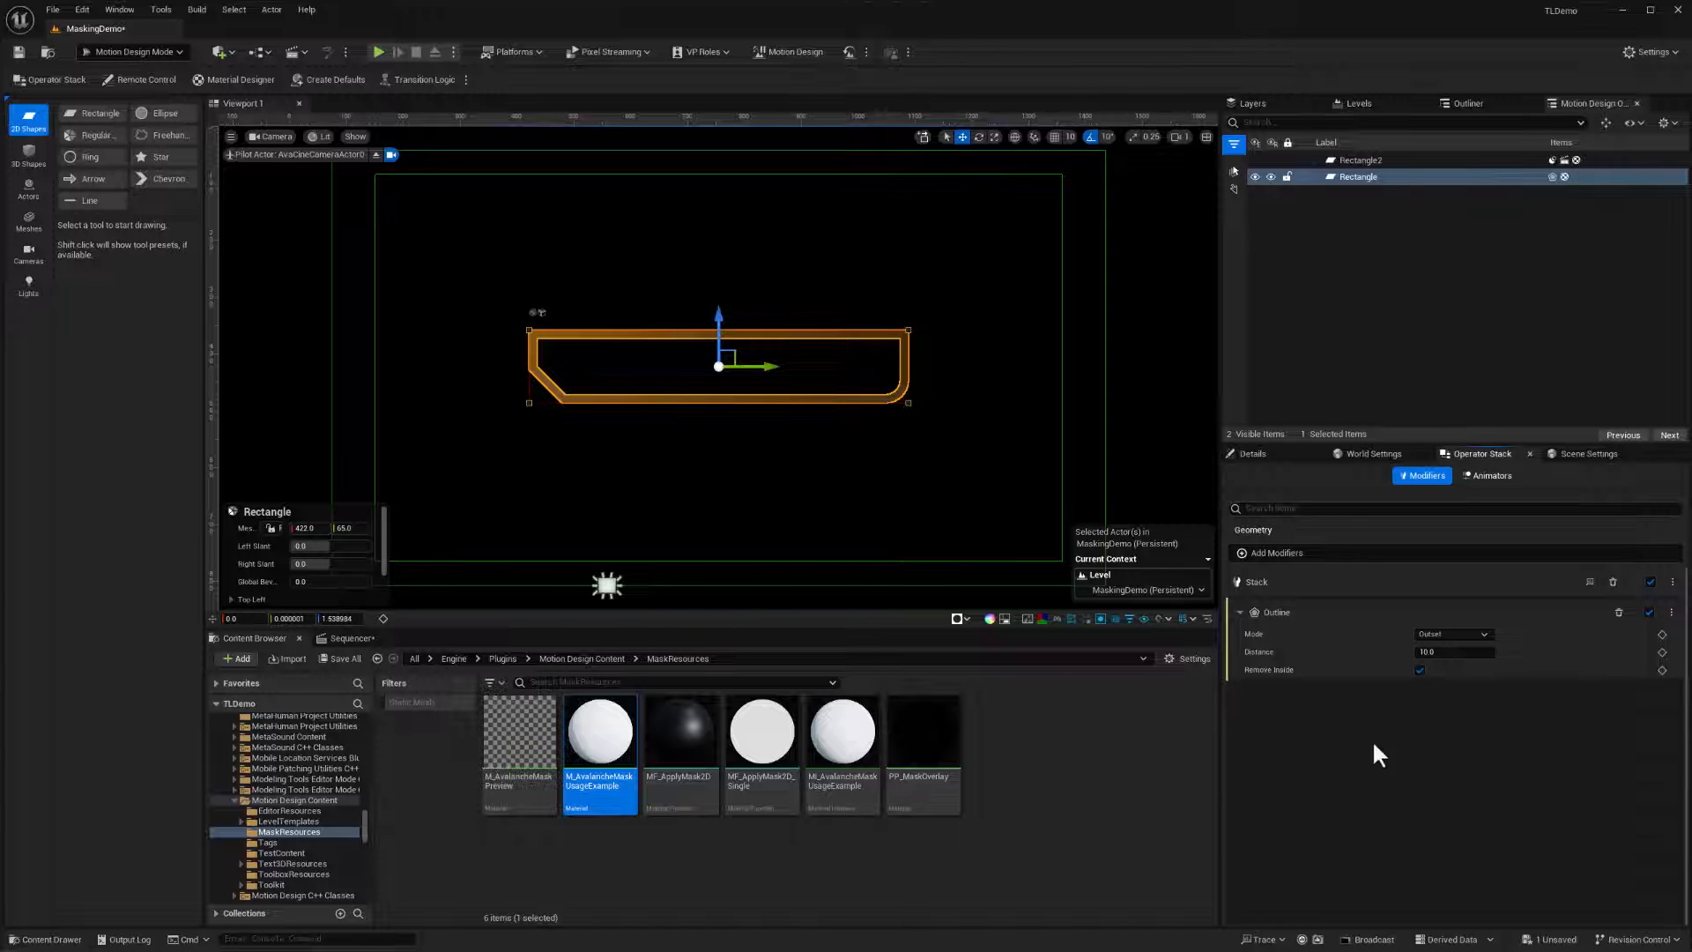
click(1274, 554)
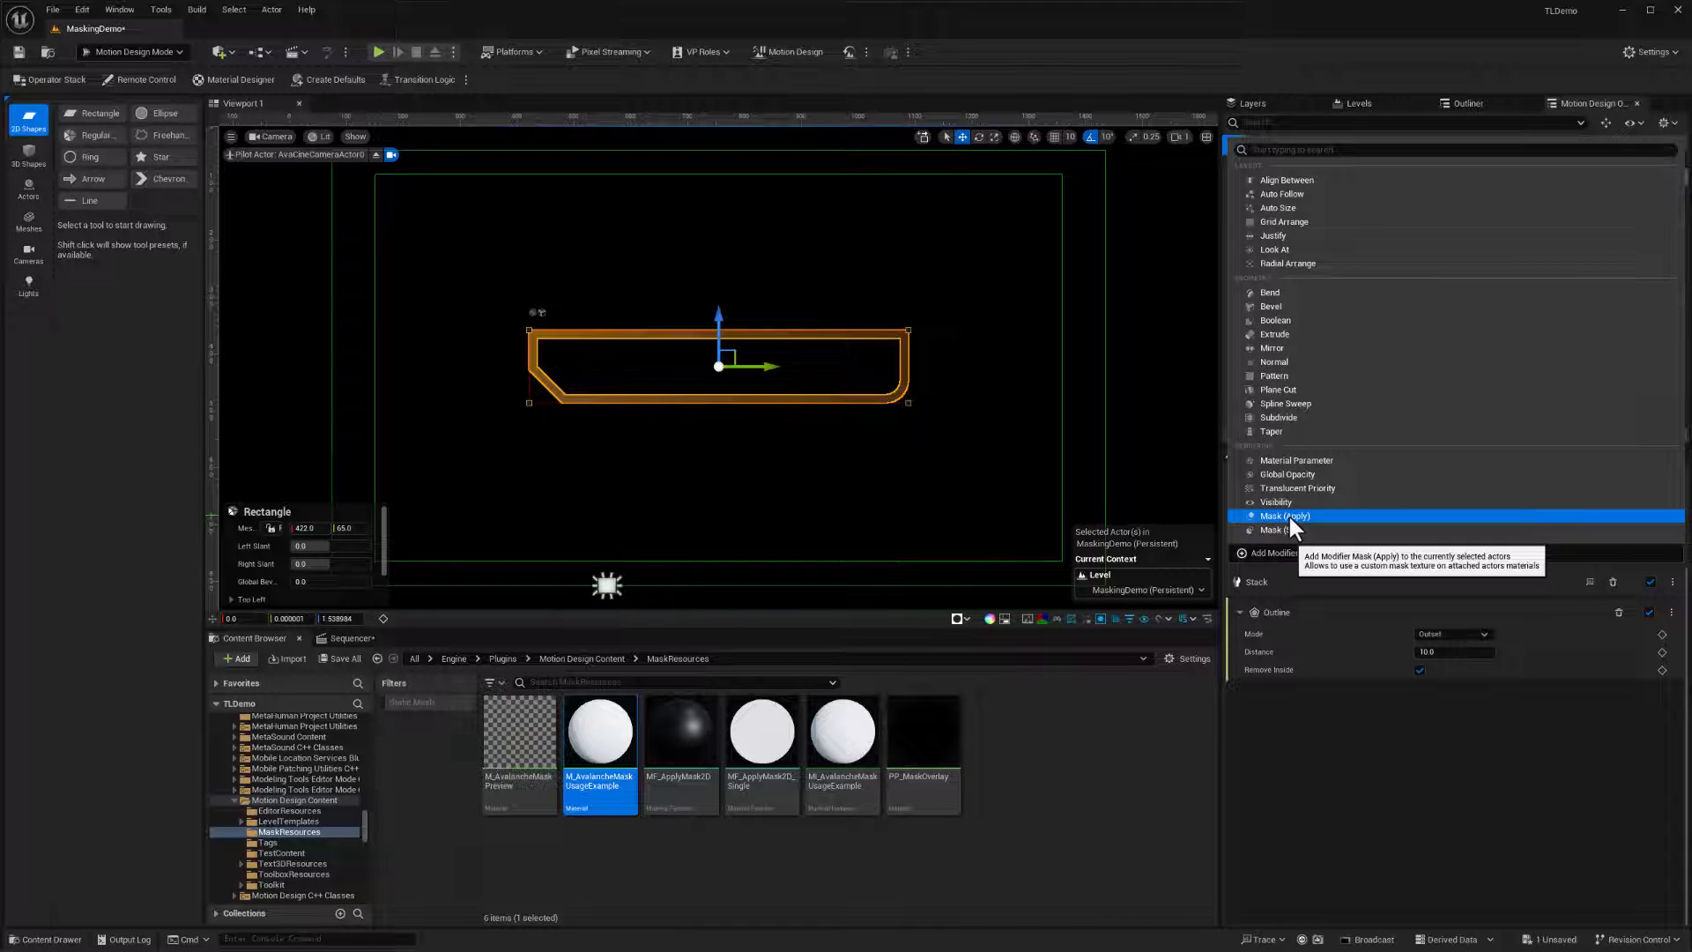
click(1289, 517)
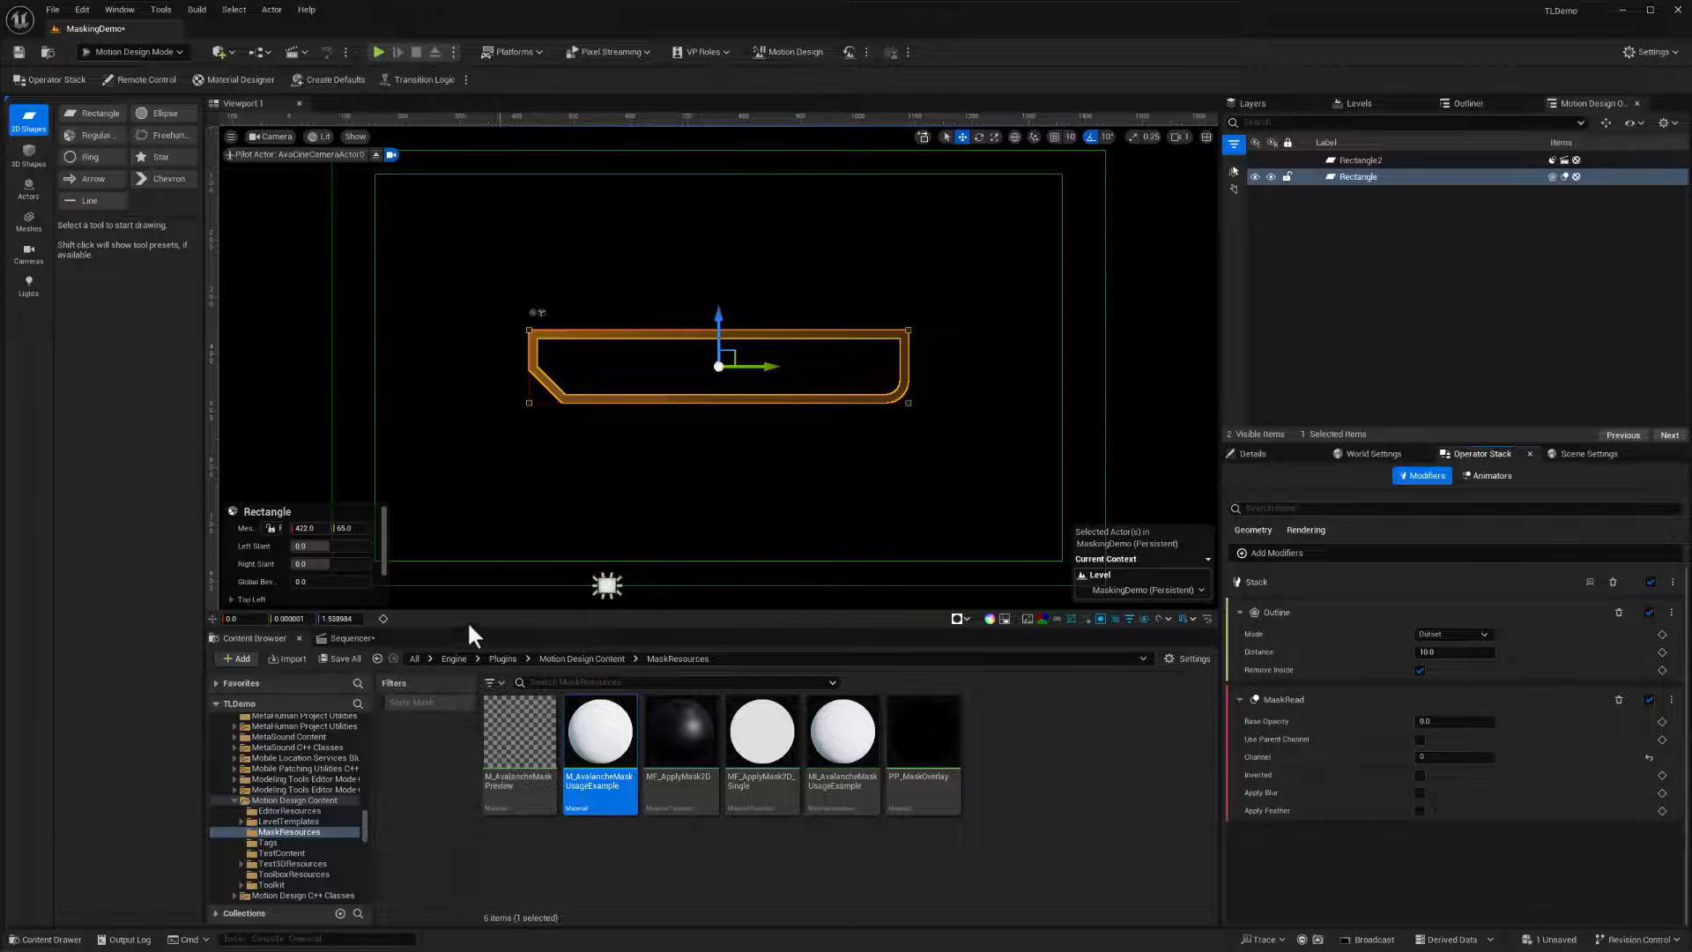
- Play the mask animation in the Sequencer from frame 0 to check the masked car paint outline
click(352, 638)
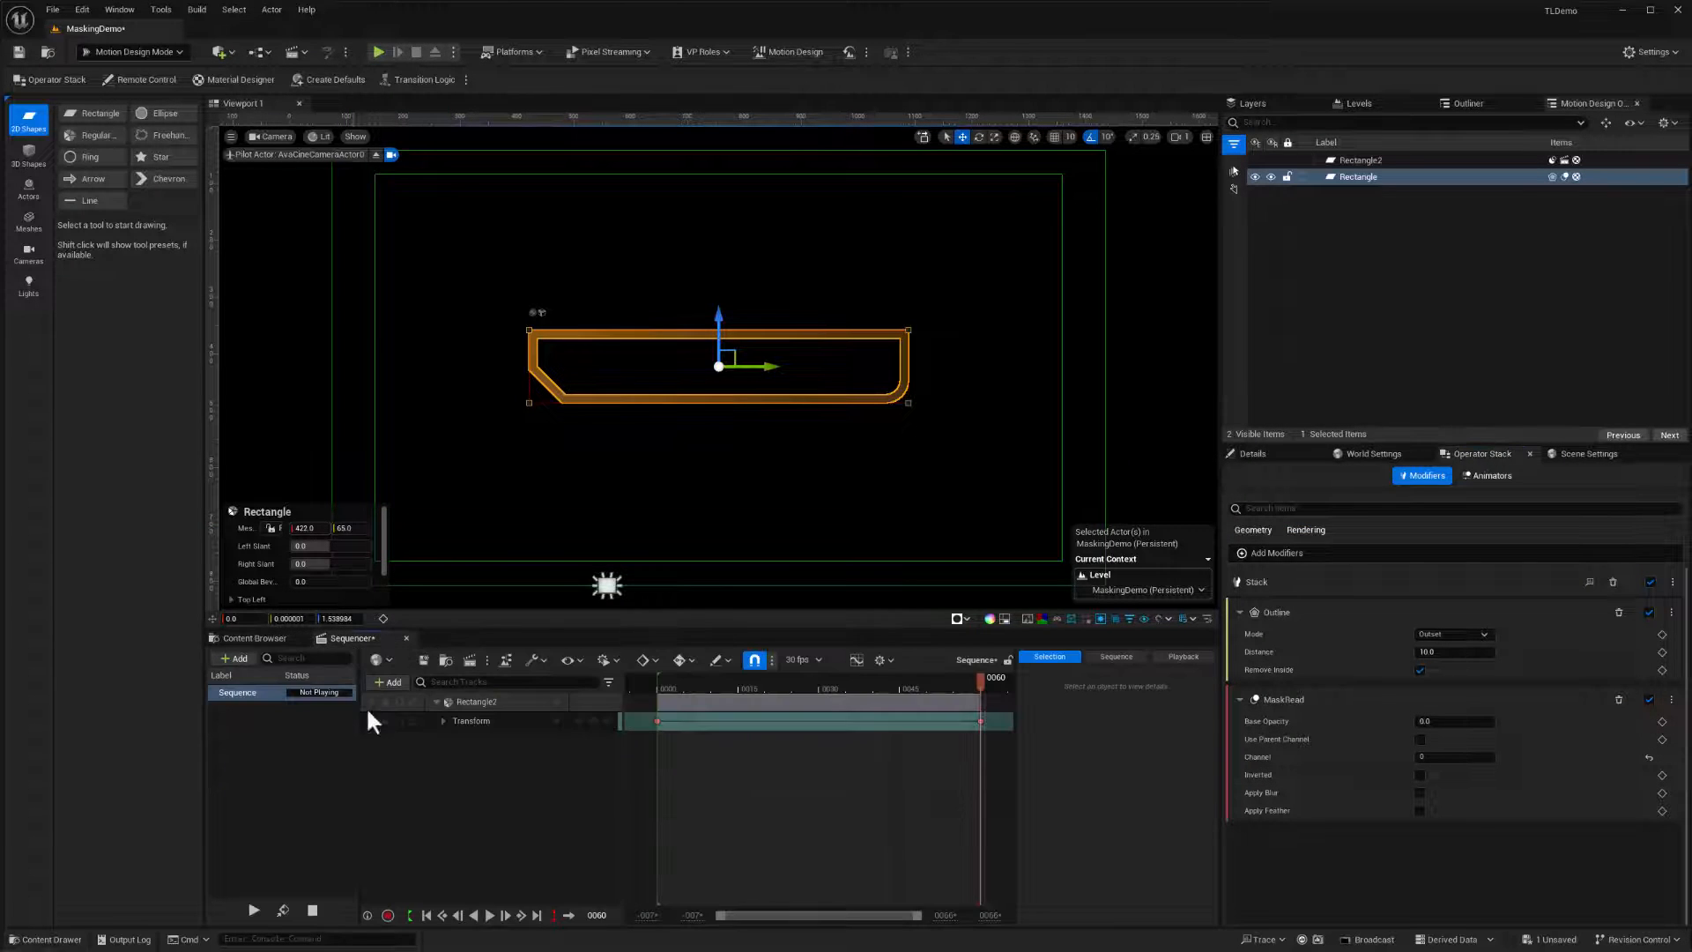
click(426, 916)
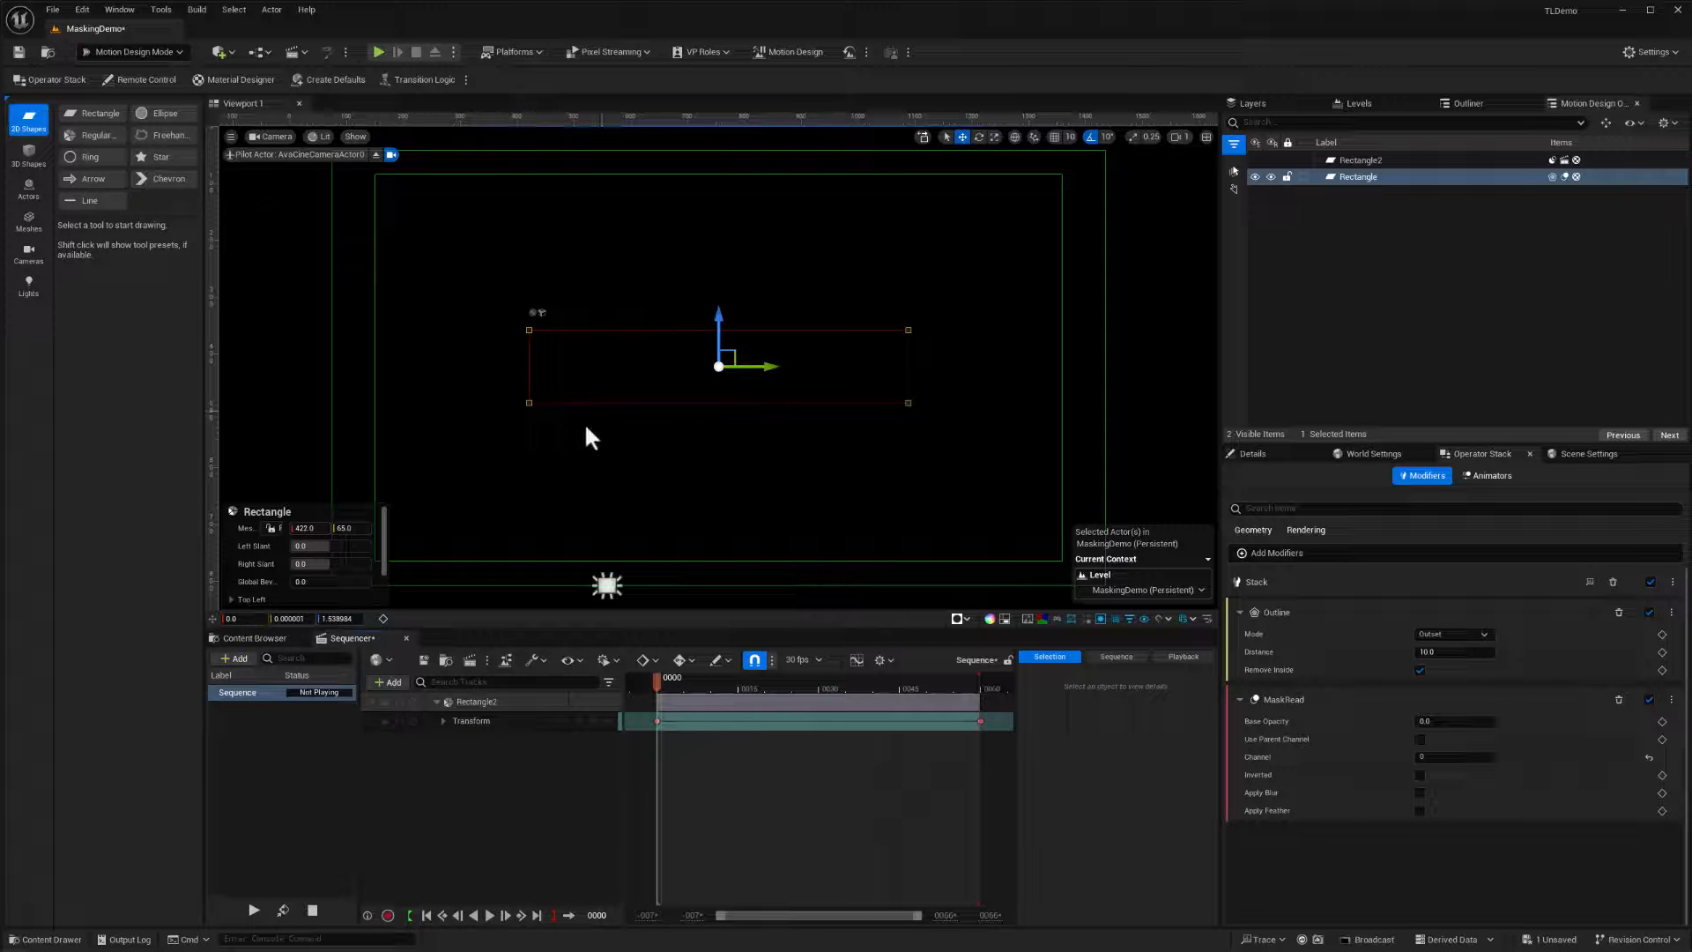
click(492, 916)
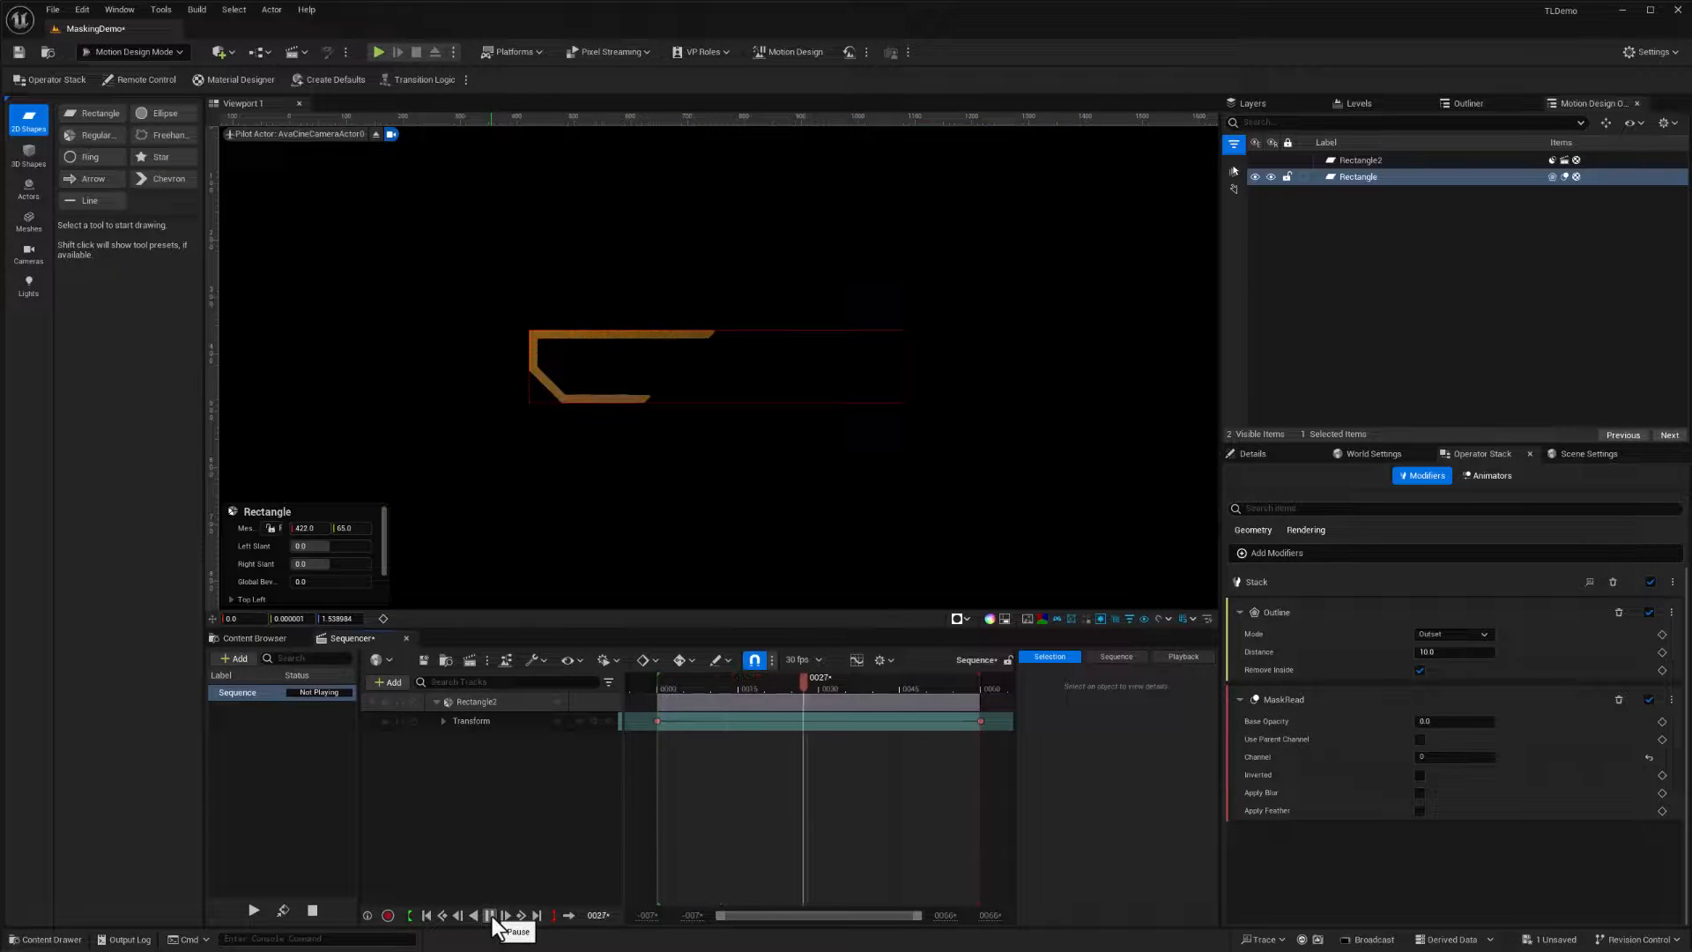